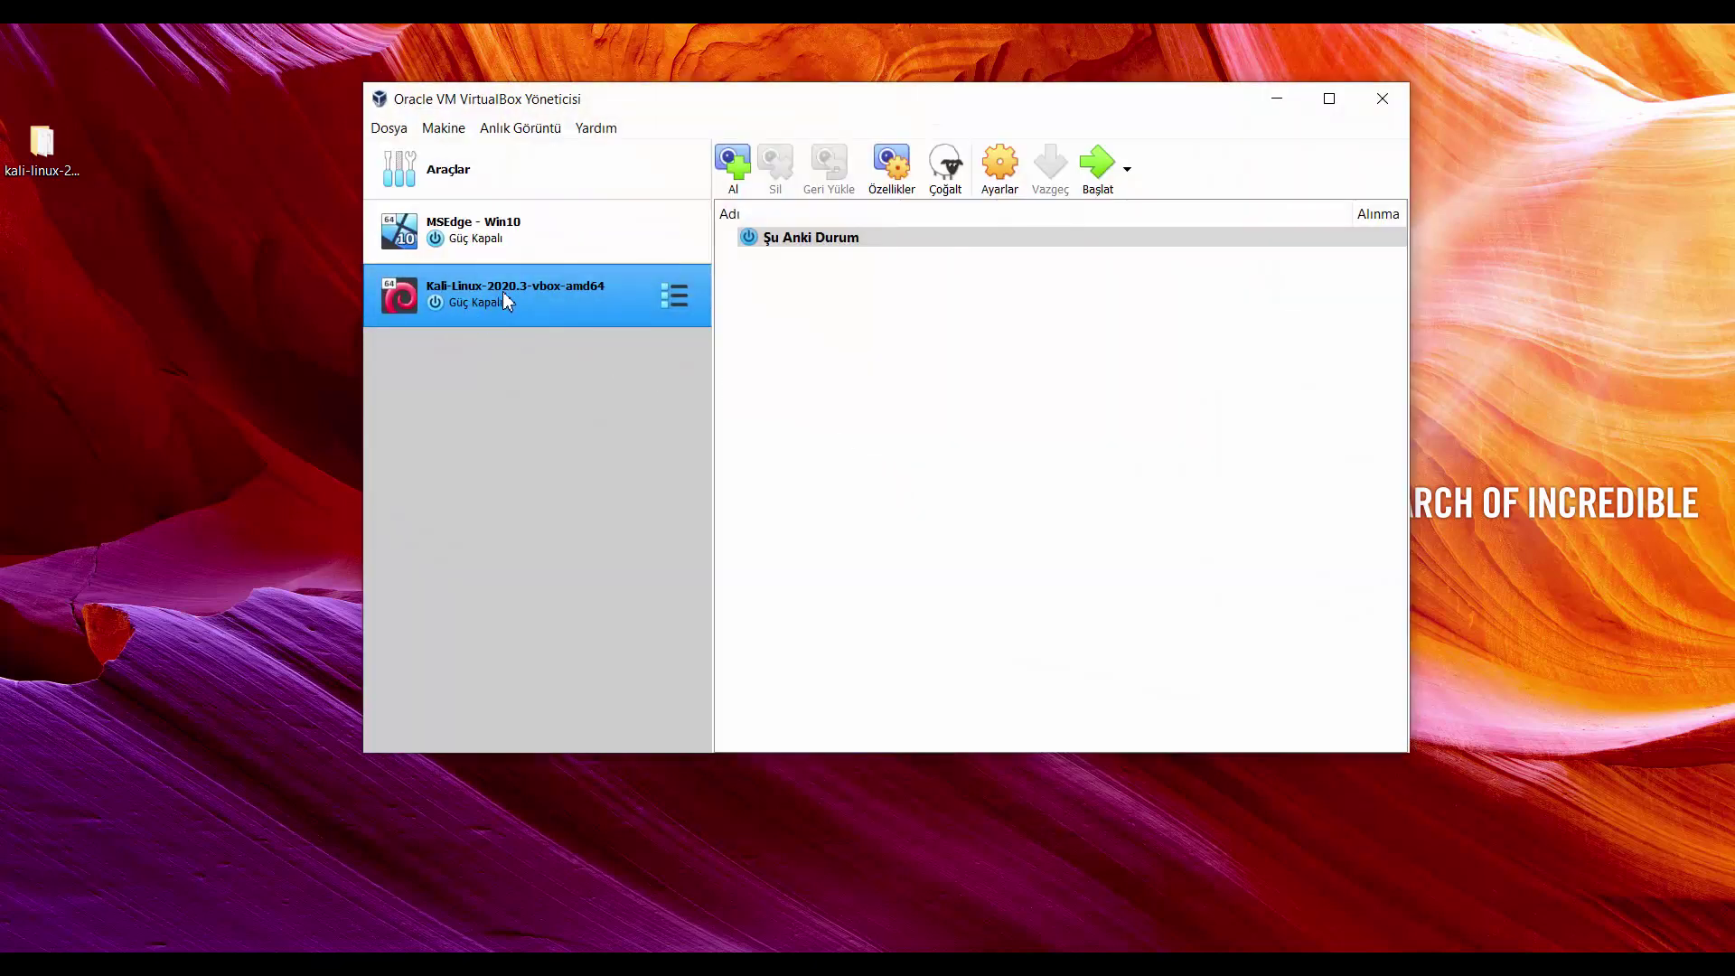
Start the Kali-Linux-2020.3-vbox-amd64 virtual machine and move its window toward the middle of the desktop
click(1091, 178)
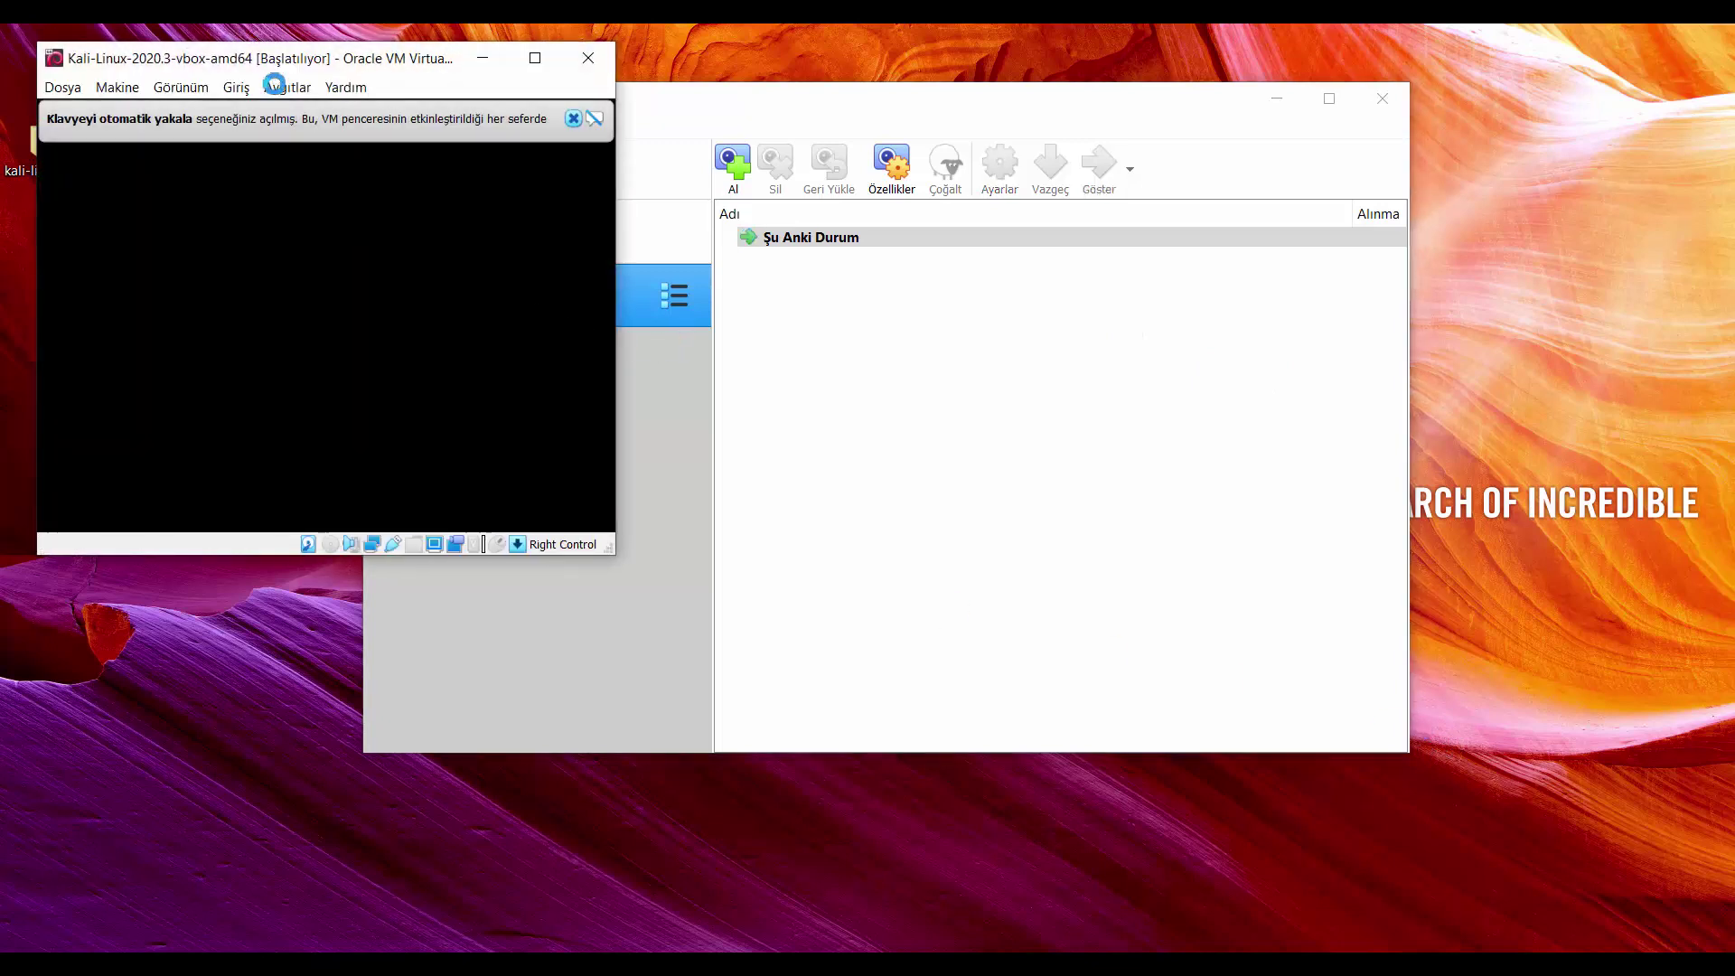
drag(278, 65, 762, 89)
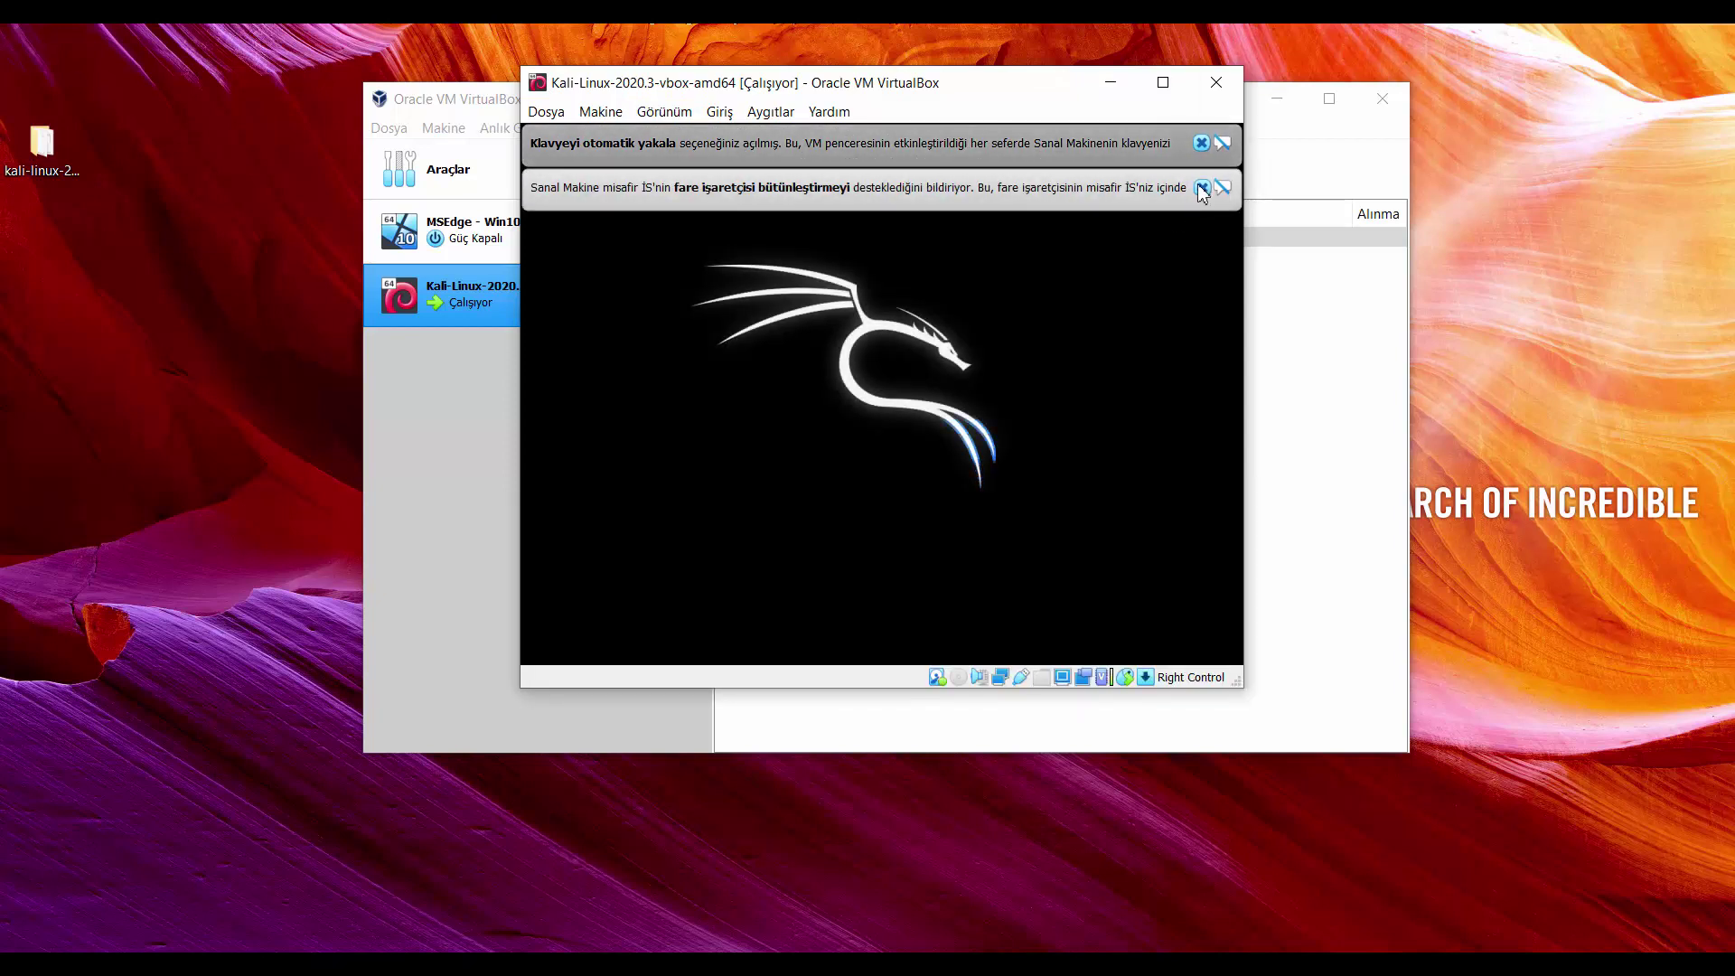
drag(974, 83, 680, 79)
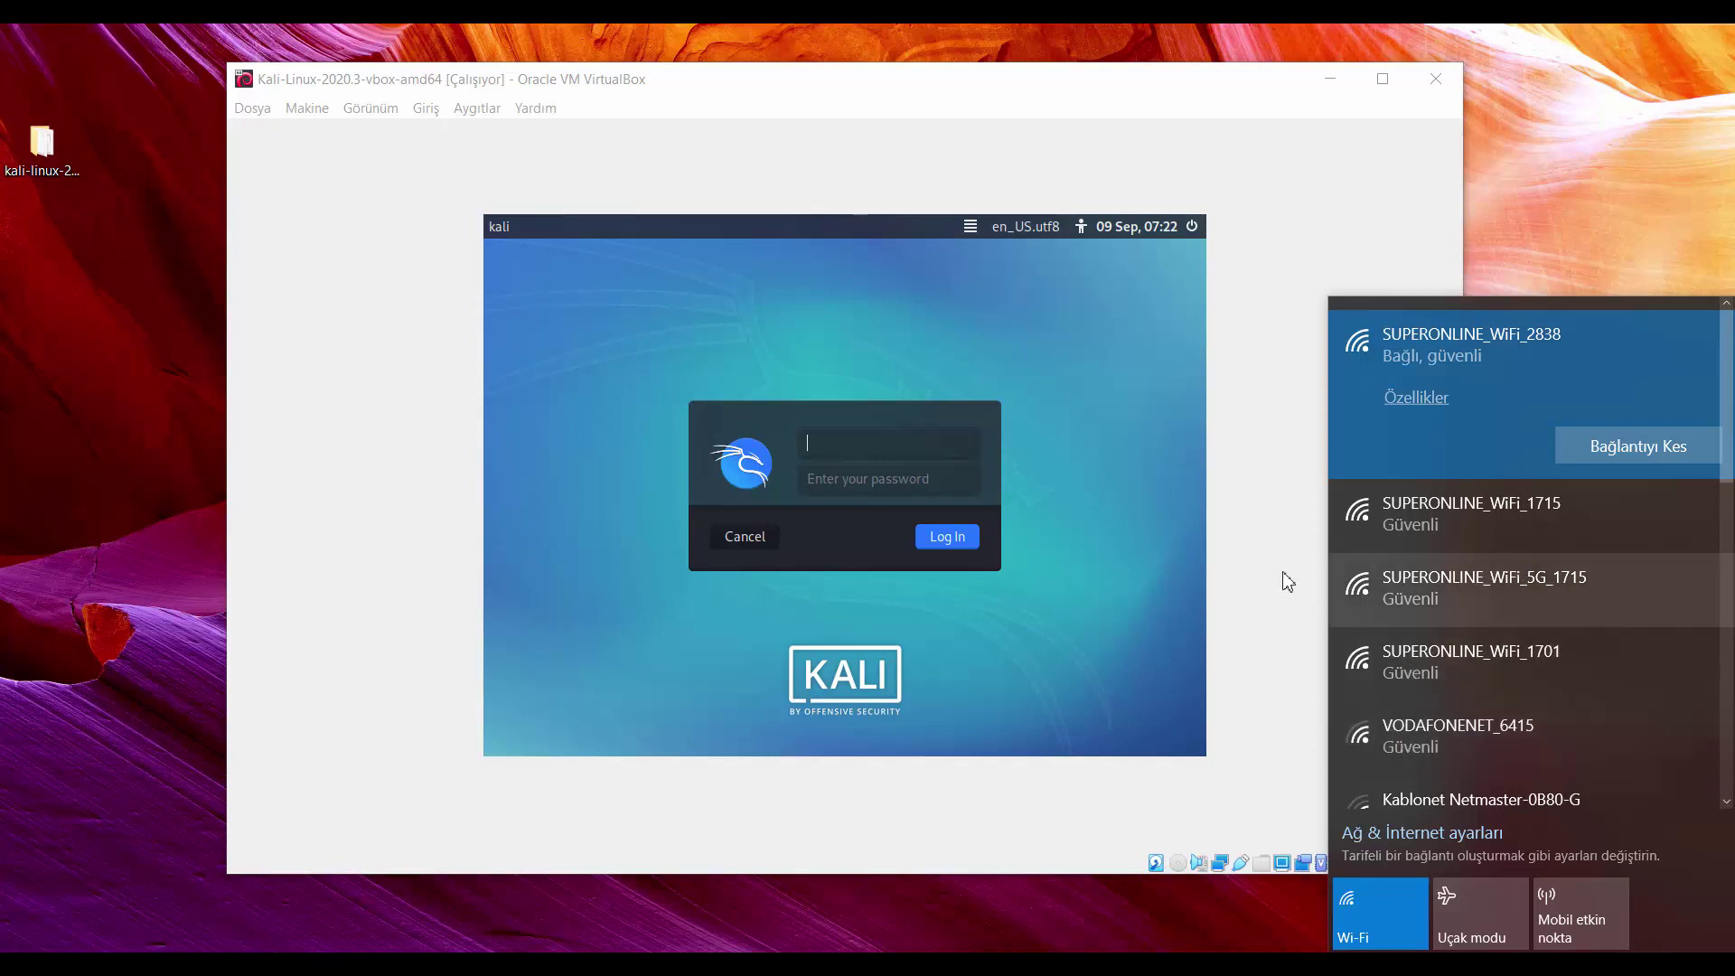
Log in to the virtual machine with the username and account password, and reposition its window so the whole desktop fits on screen
click(839, 433)
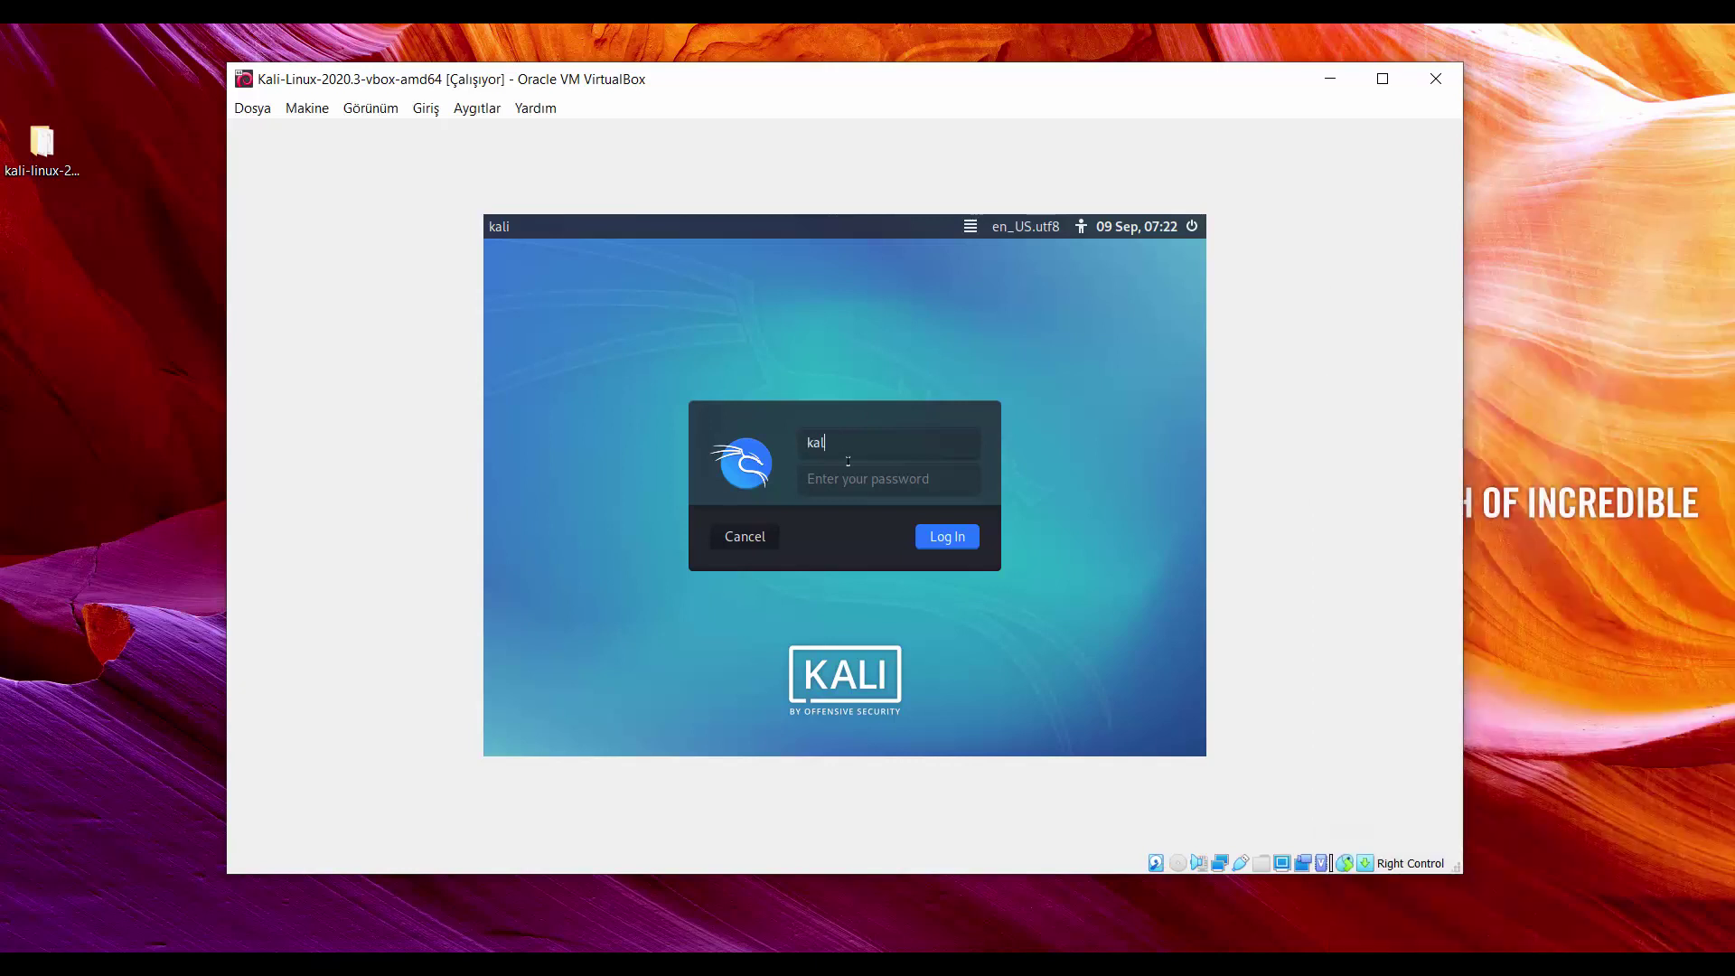
key(Tab)
text(kali)
key(Return)
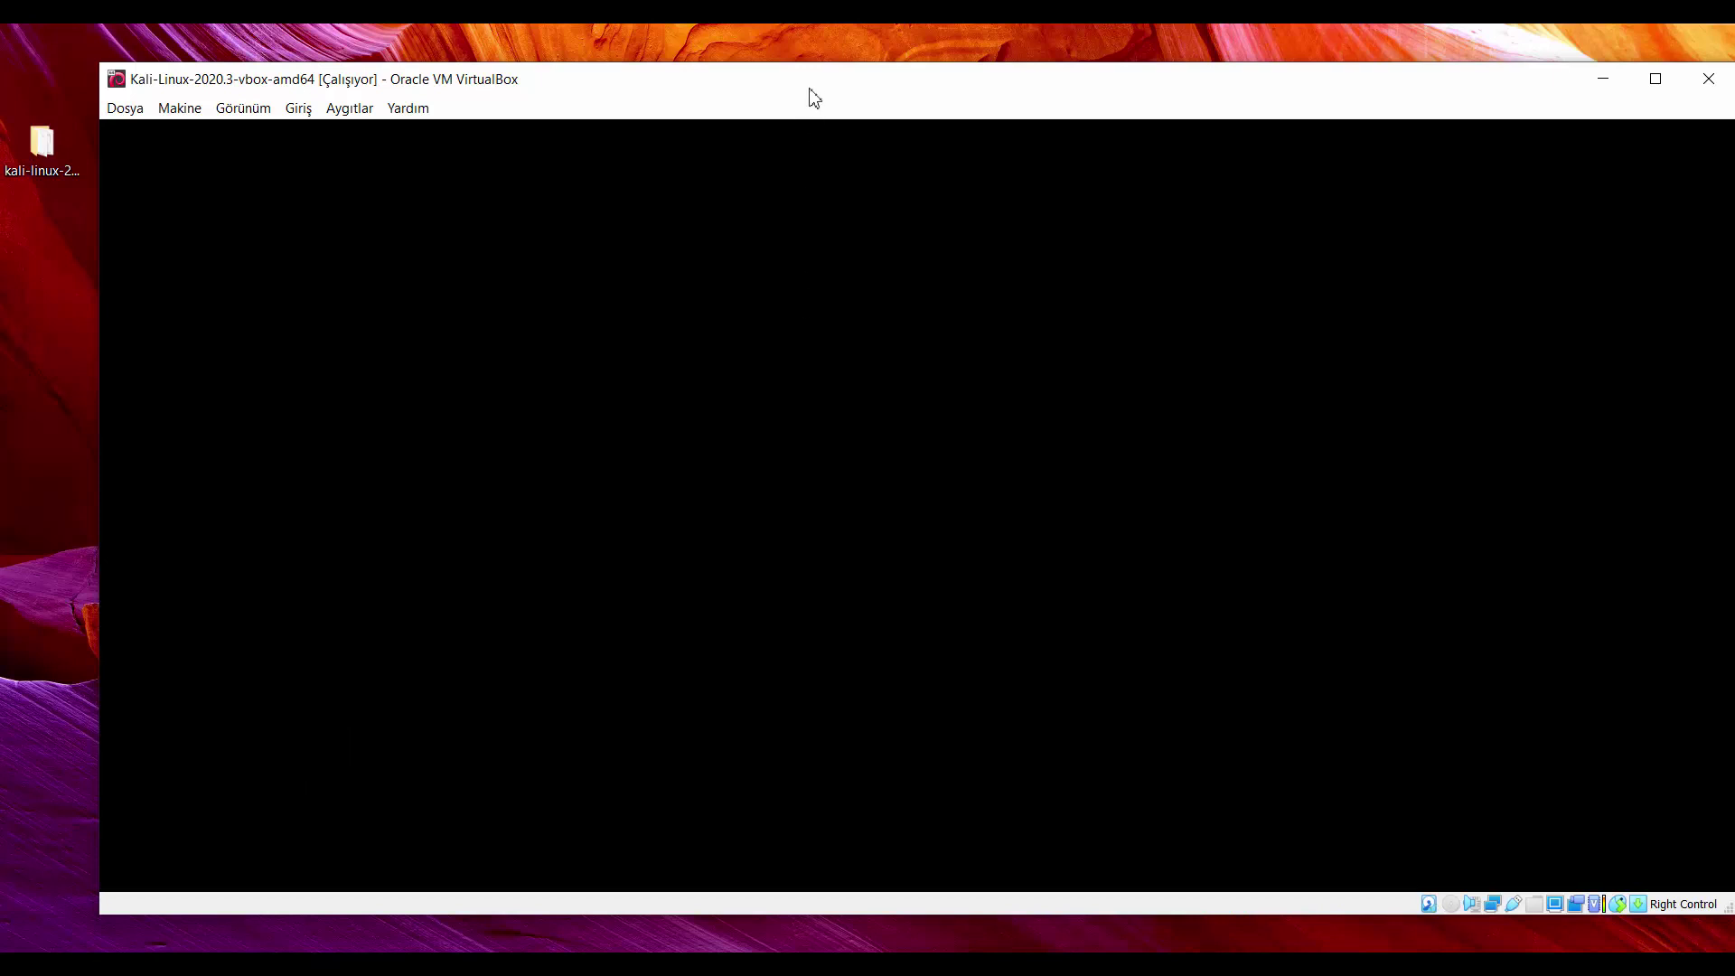
drag(805, 86, 761, 81)
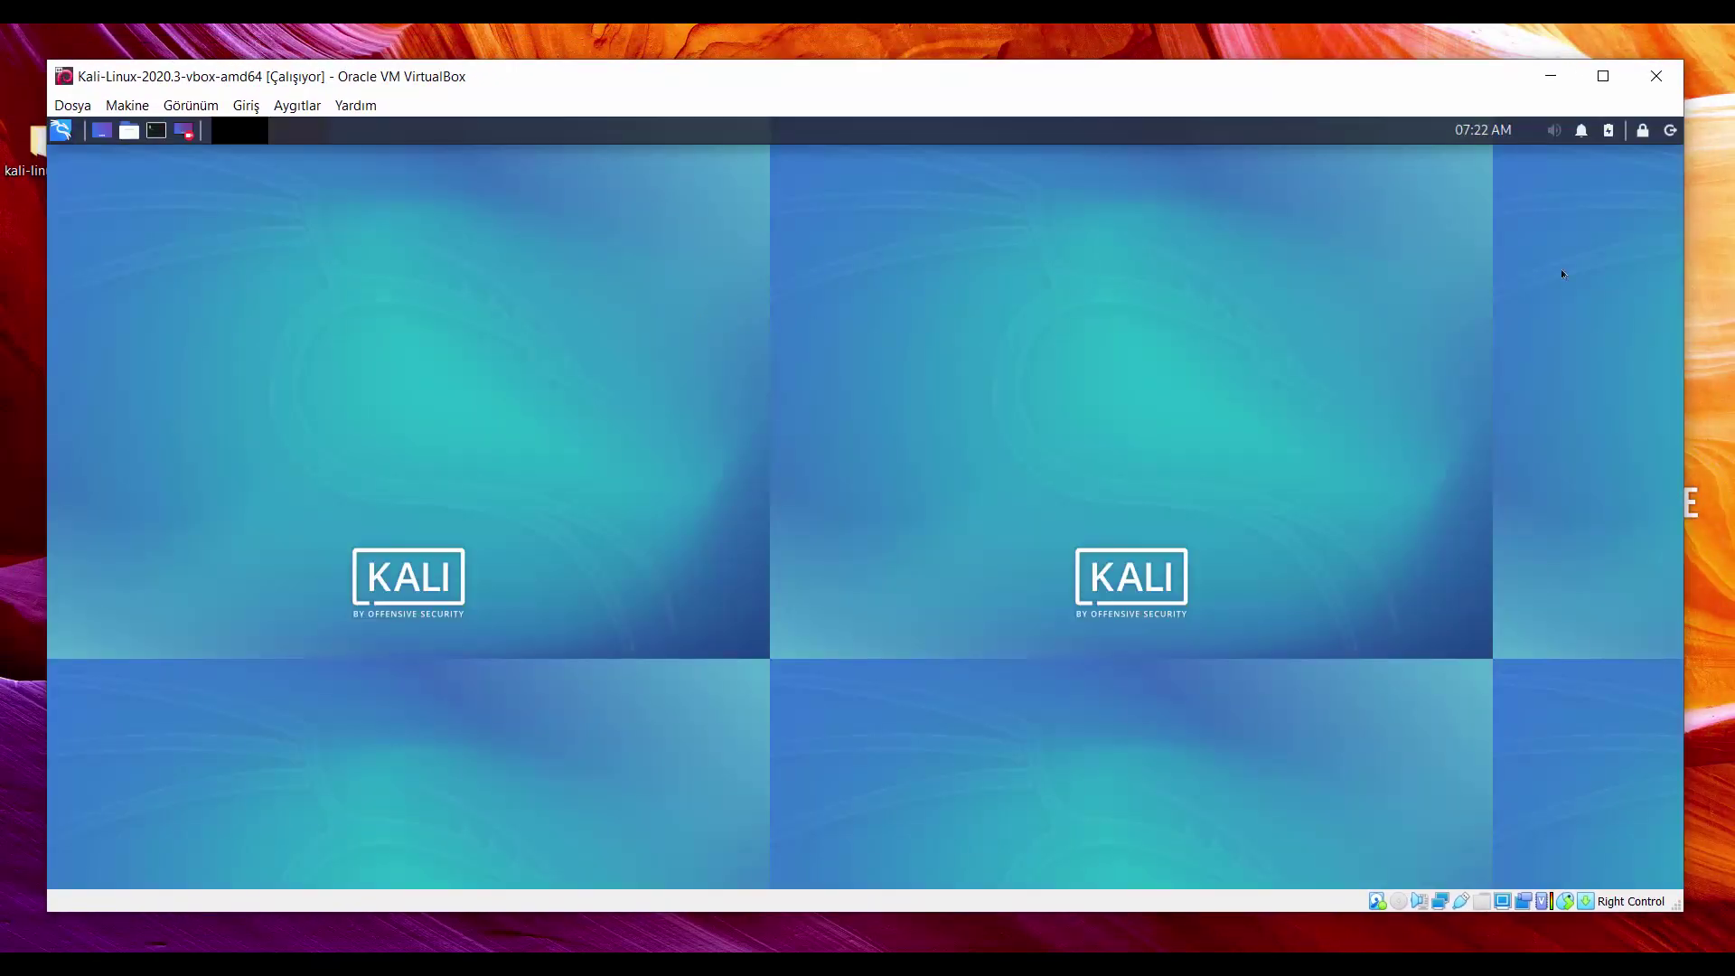
Connect the Kali system to the Ethernet network Wired connection 1
click(1526, 131)
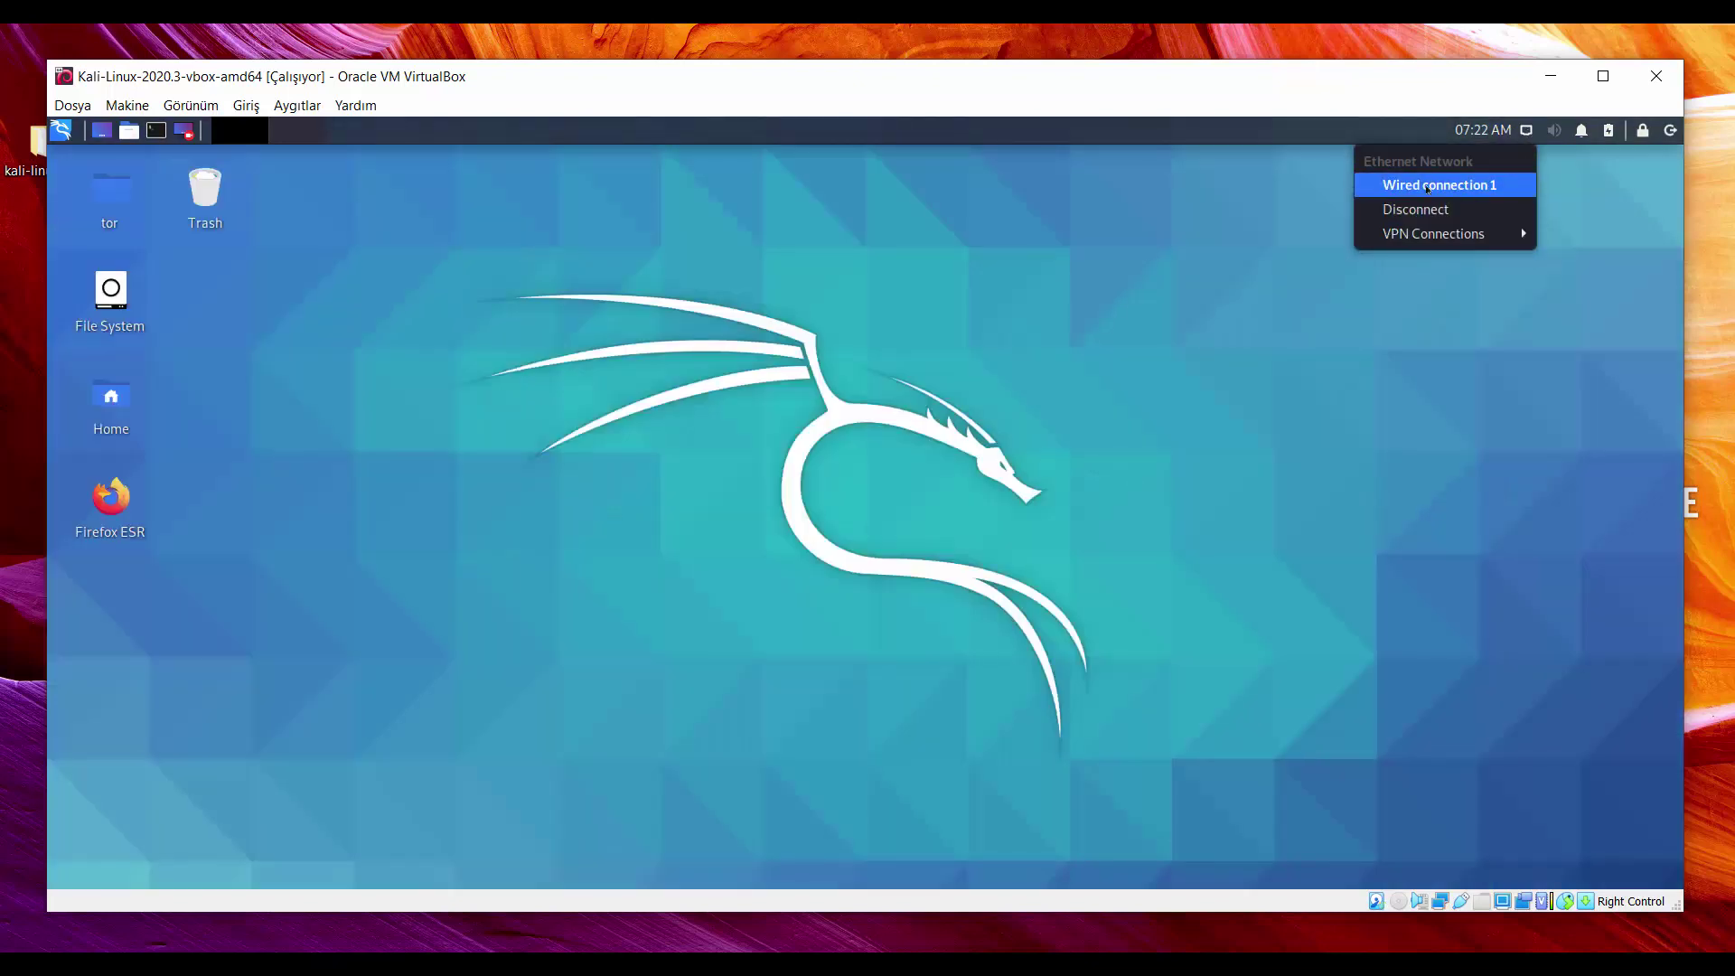
click(1428, 186)
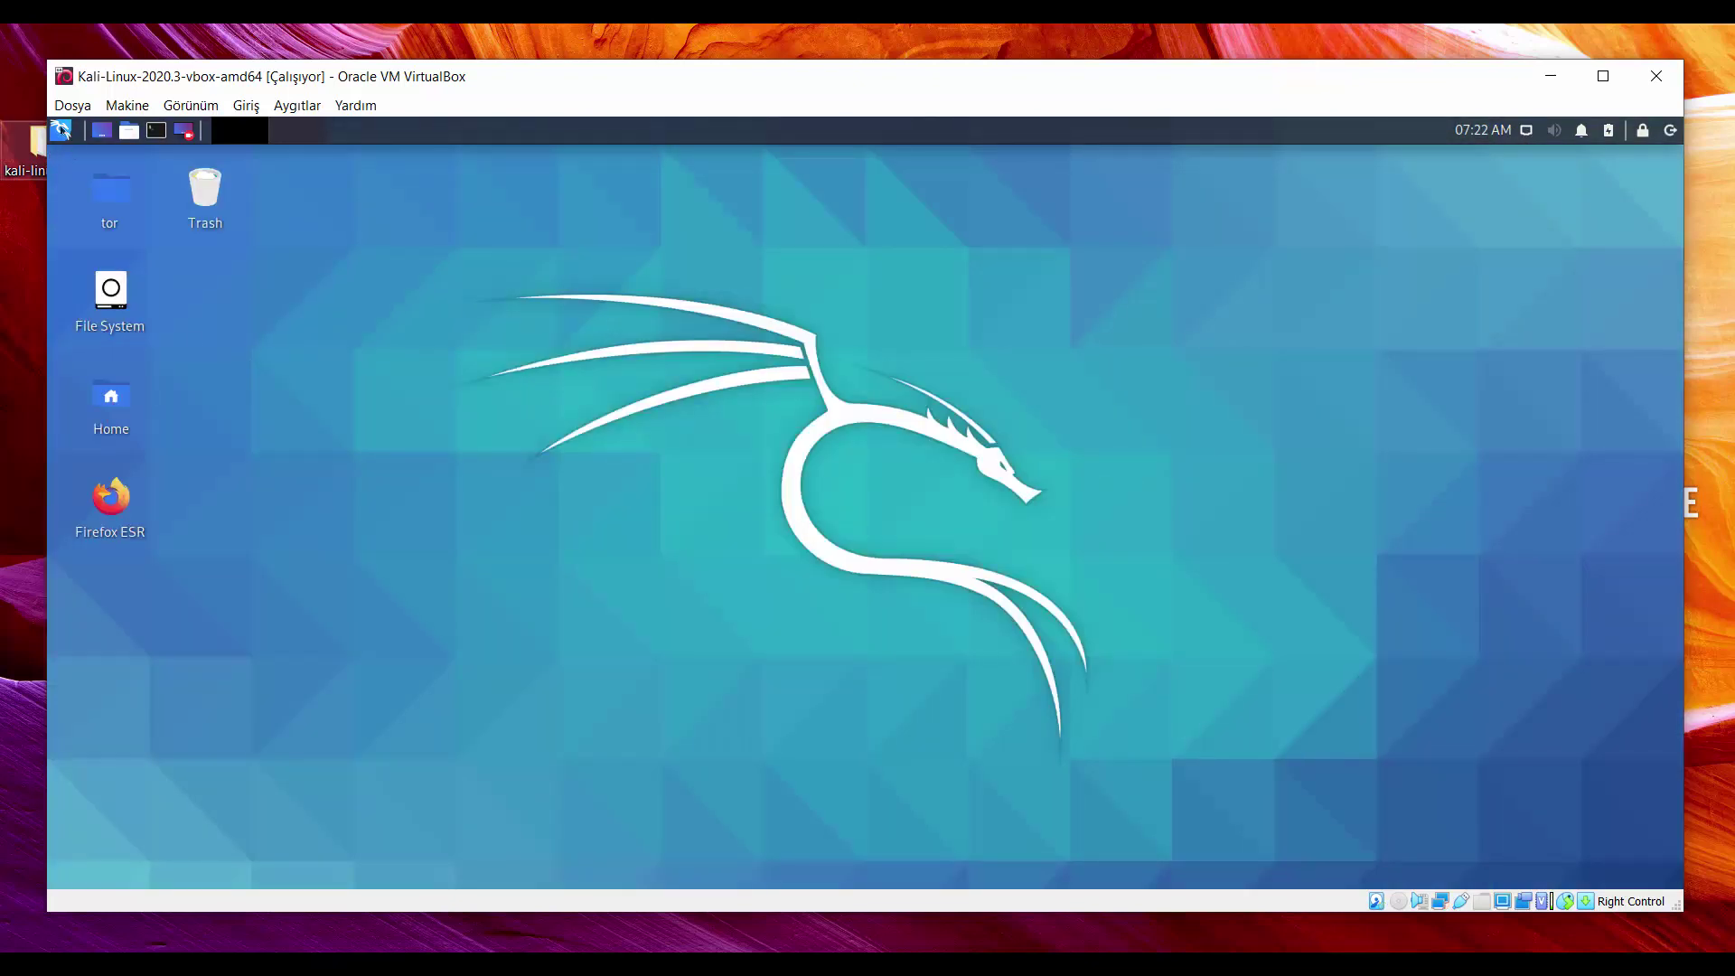
Open a terminal and Firefox in Kali, and bring the terminal to the front
click(62, 129)
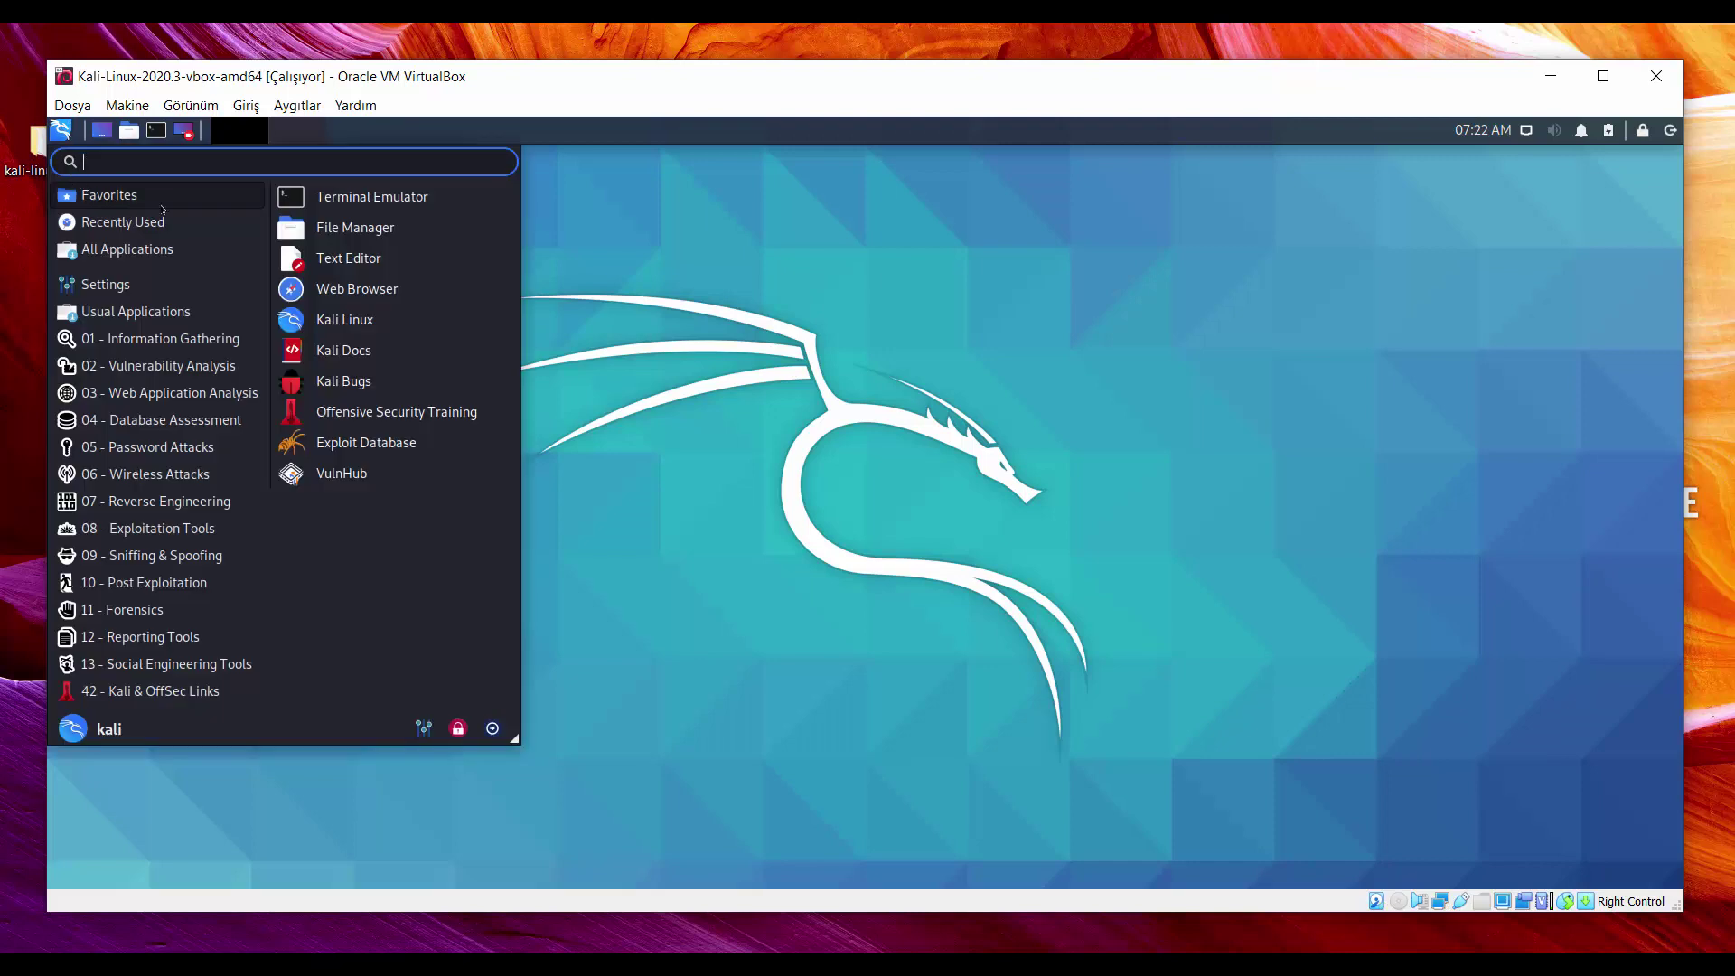
click(907, 337)
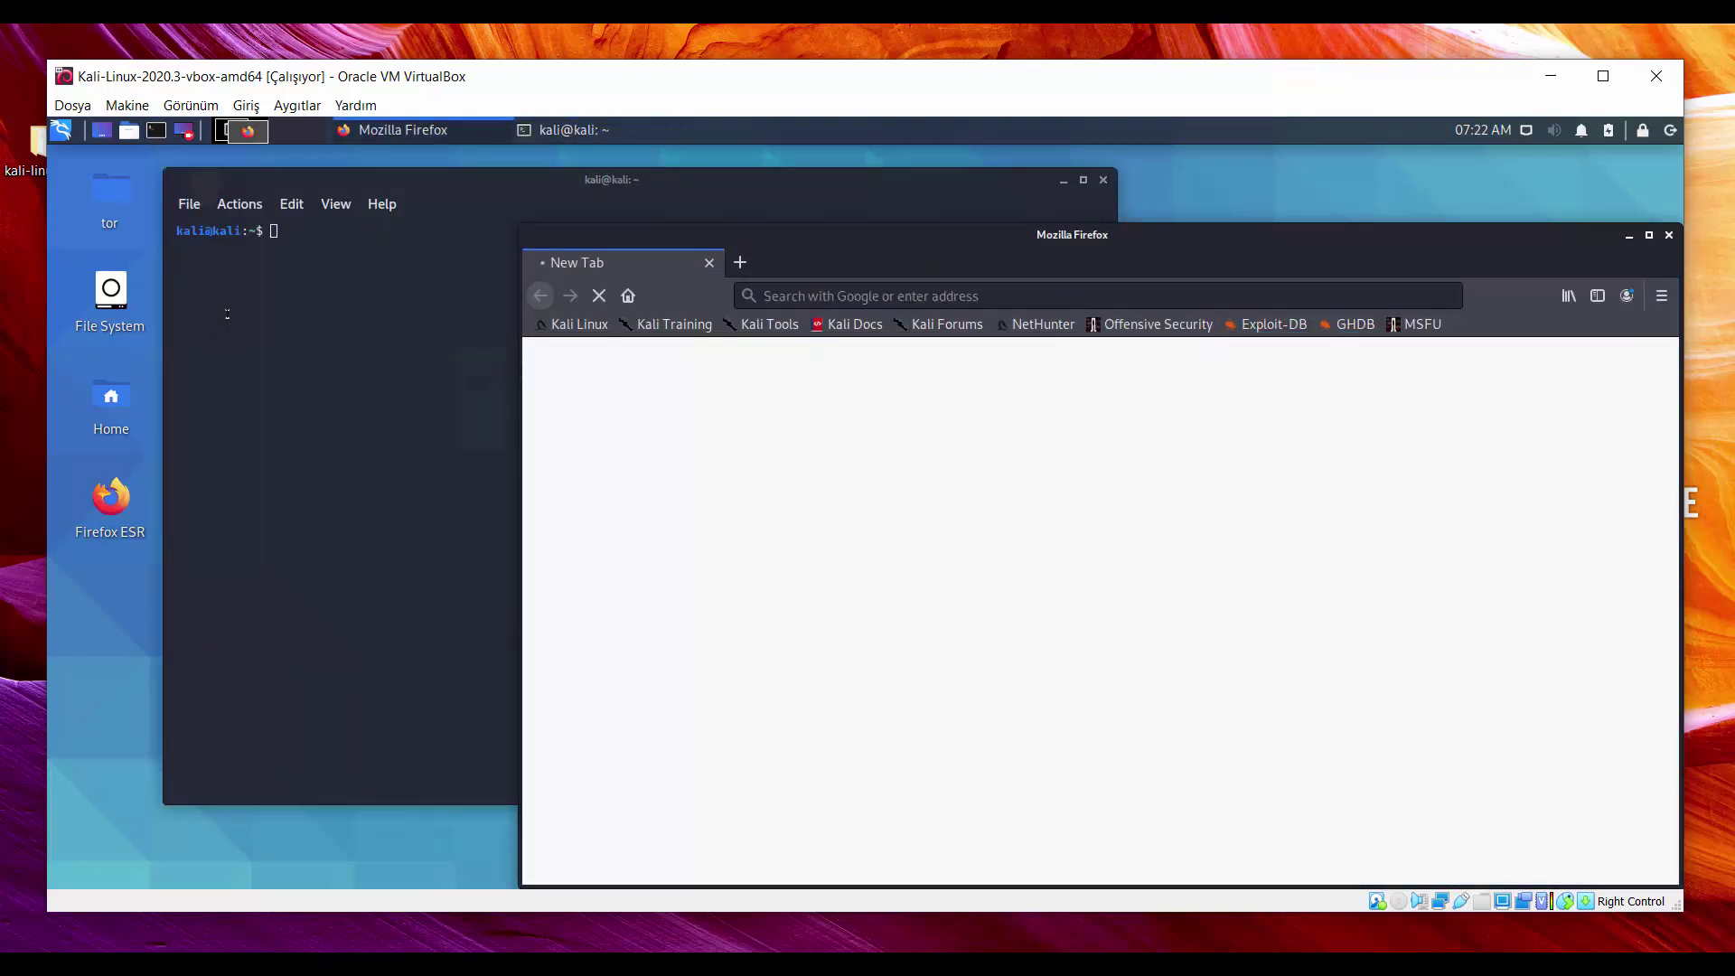
click(305, 262)
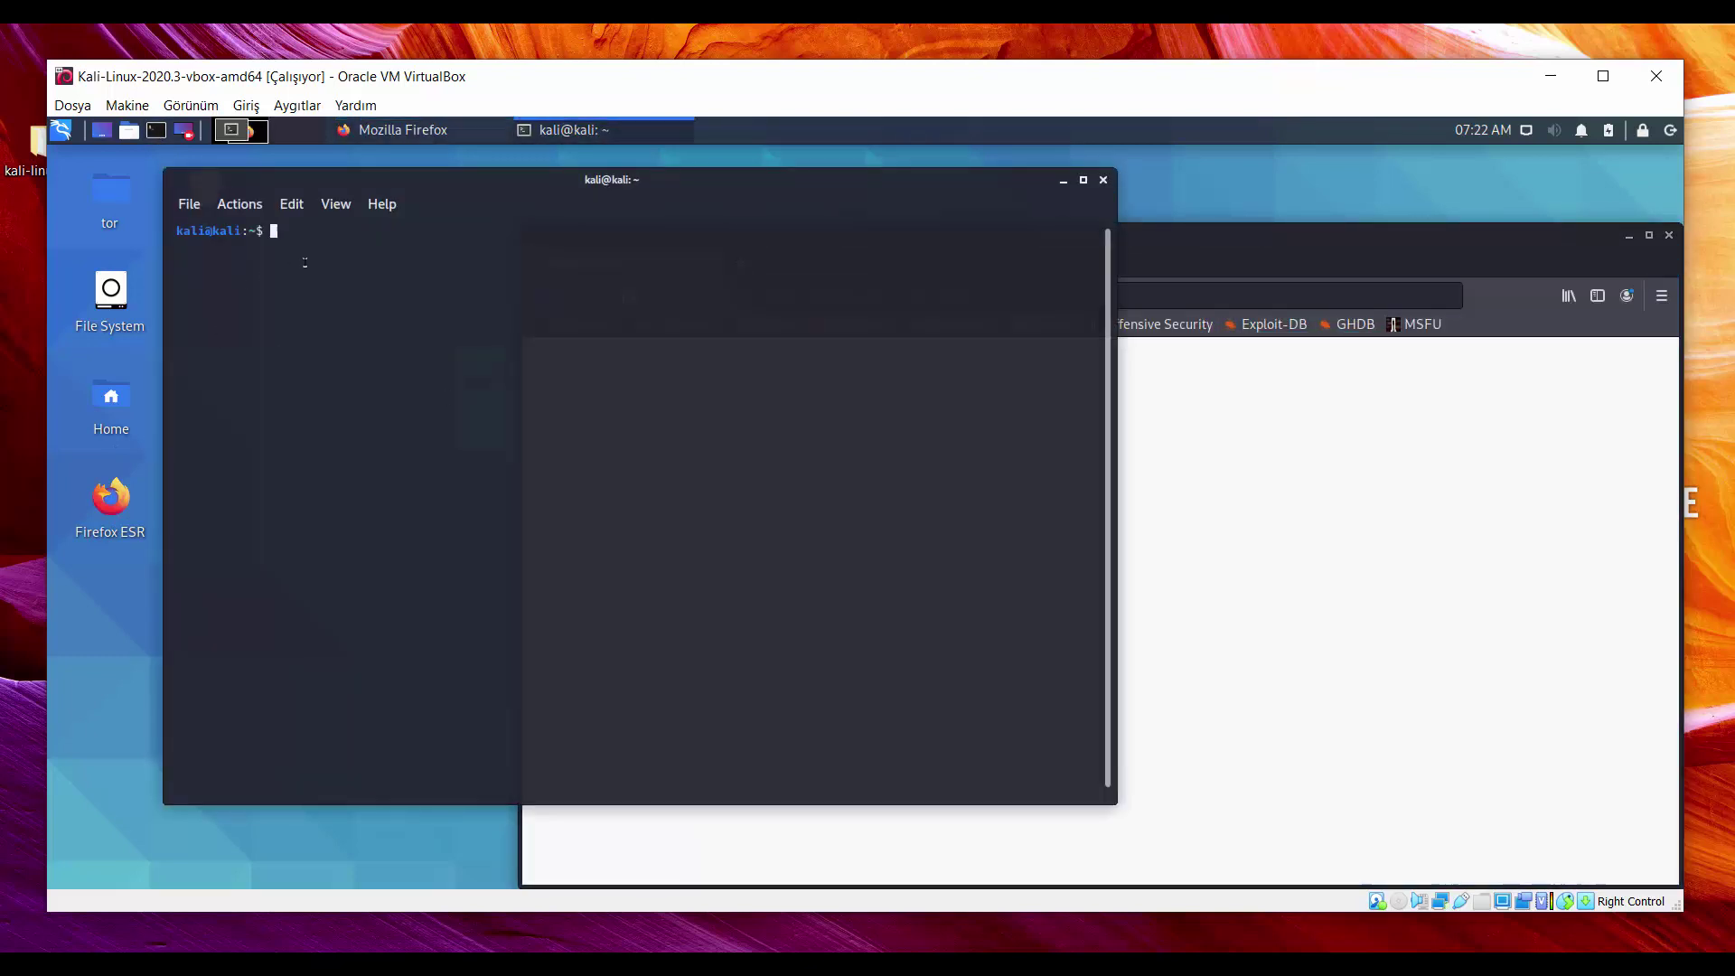
Try to run sudo 'fconf'g in the terminal, entering the account password for sudo
text(sudo 'fconf'g)
key(Return)
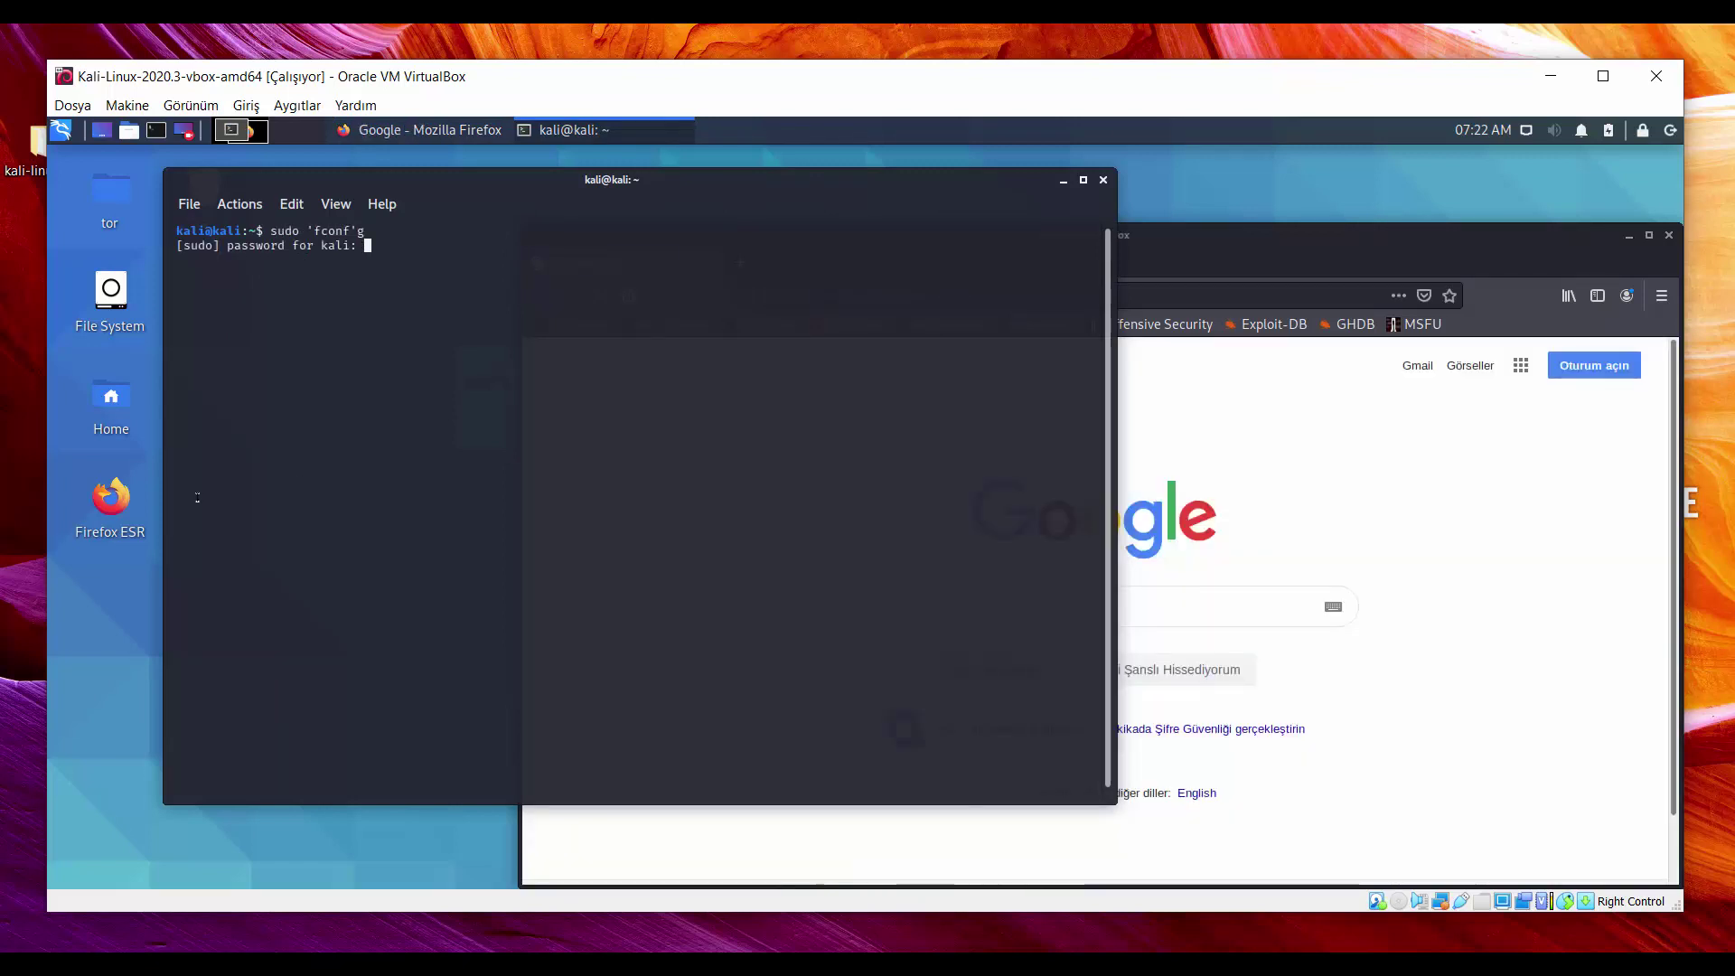
key(Return)
text(kaSorry, try again.)
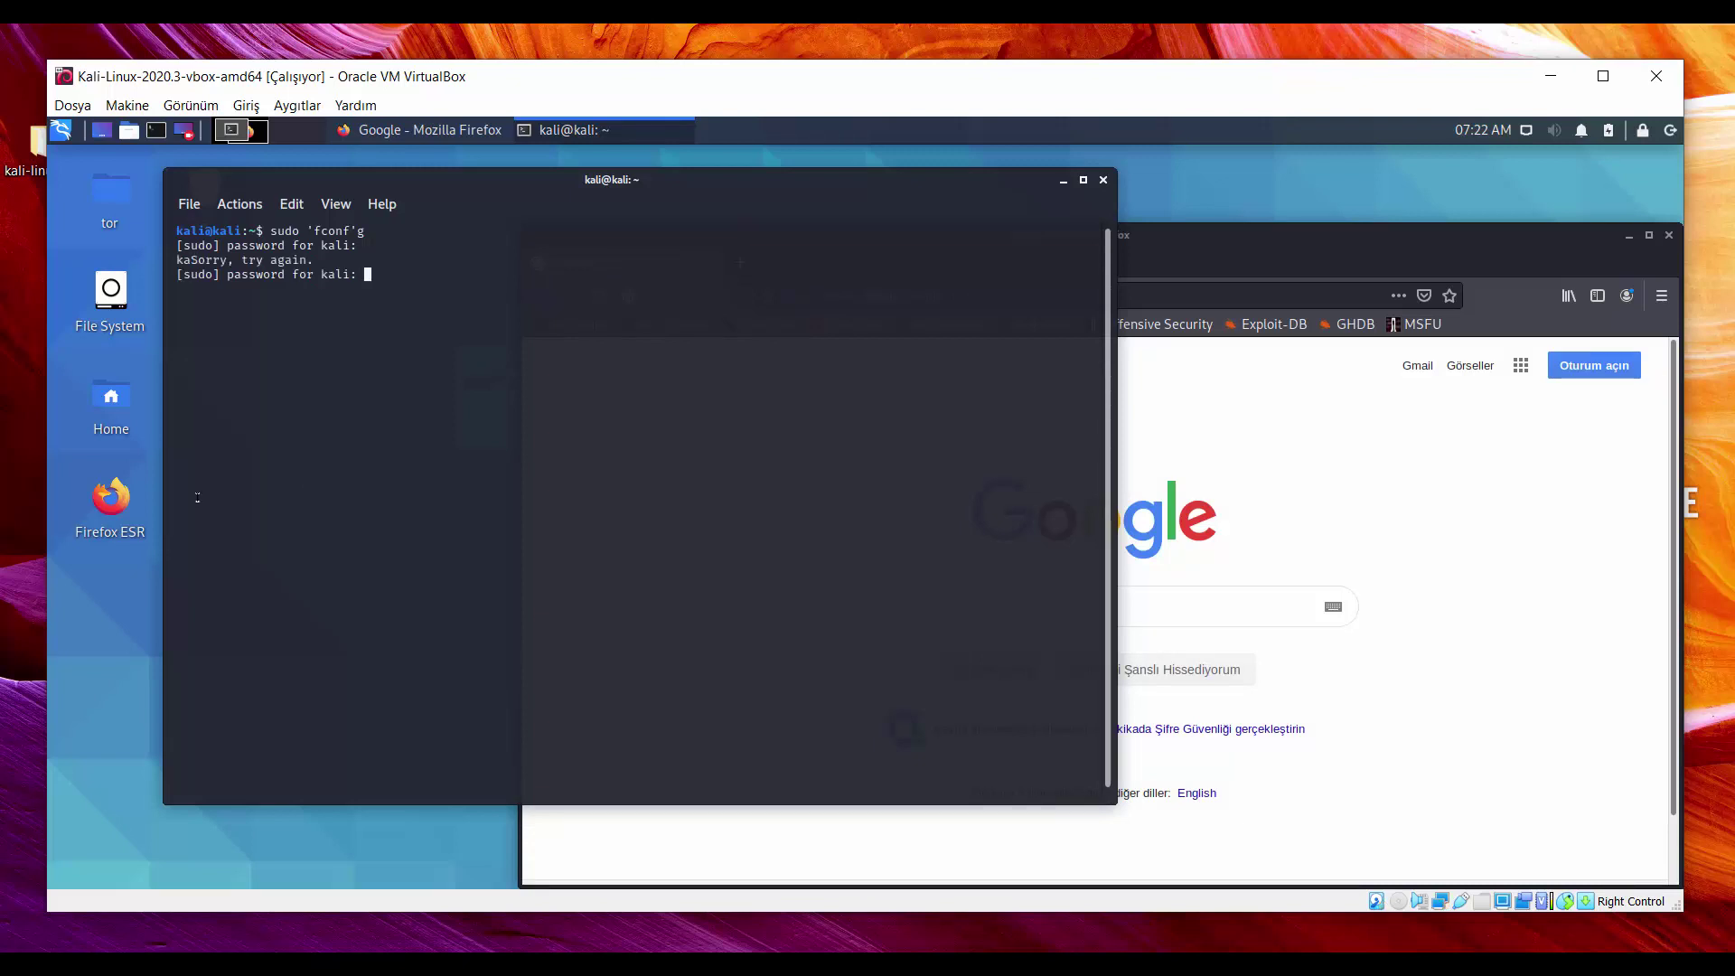
key(Return)
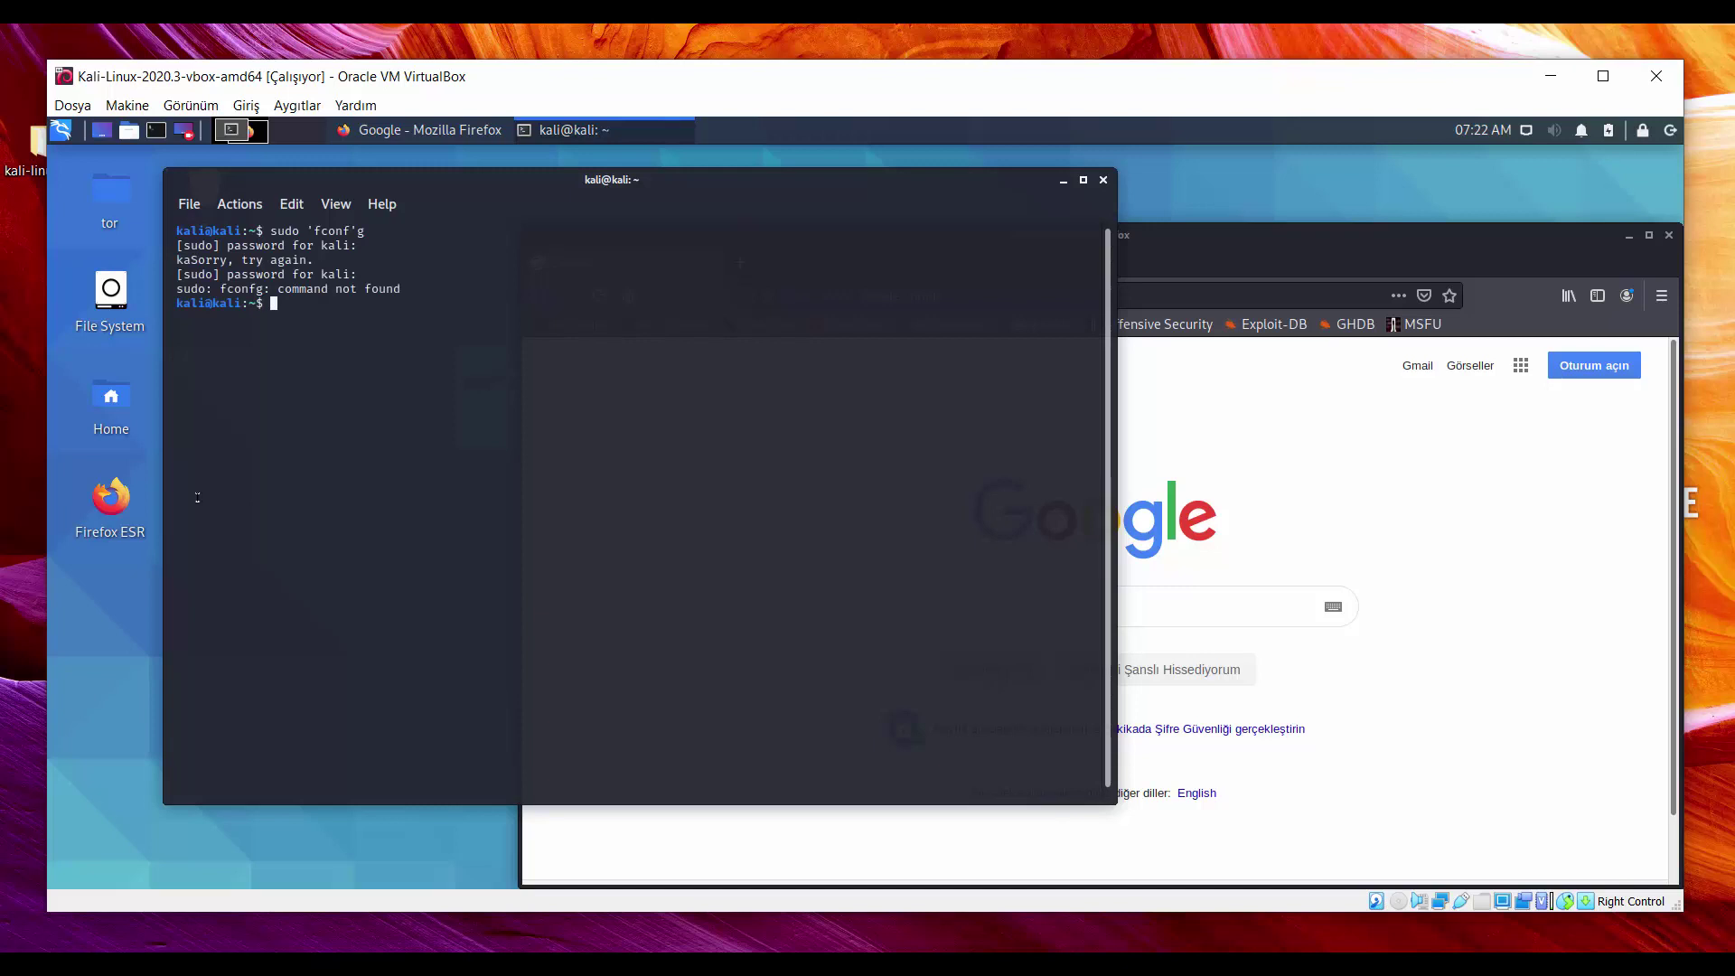
Switch the keyboard layout to Turkish with the command setxkbmap tr
text(setxkbmap tr)
key(Return)
List the network interfaces with sudo ifconfig, and close the terminal after checking them
text(sudo )
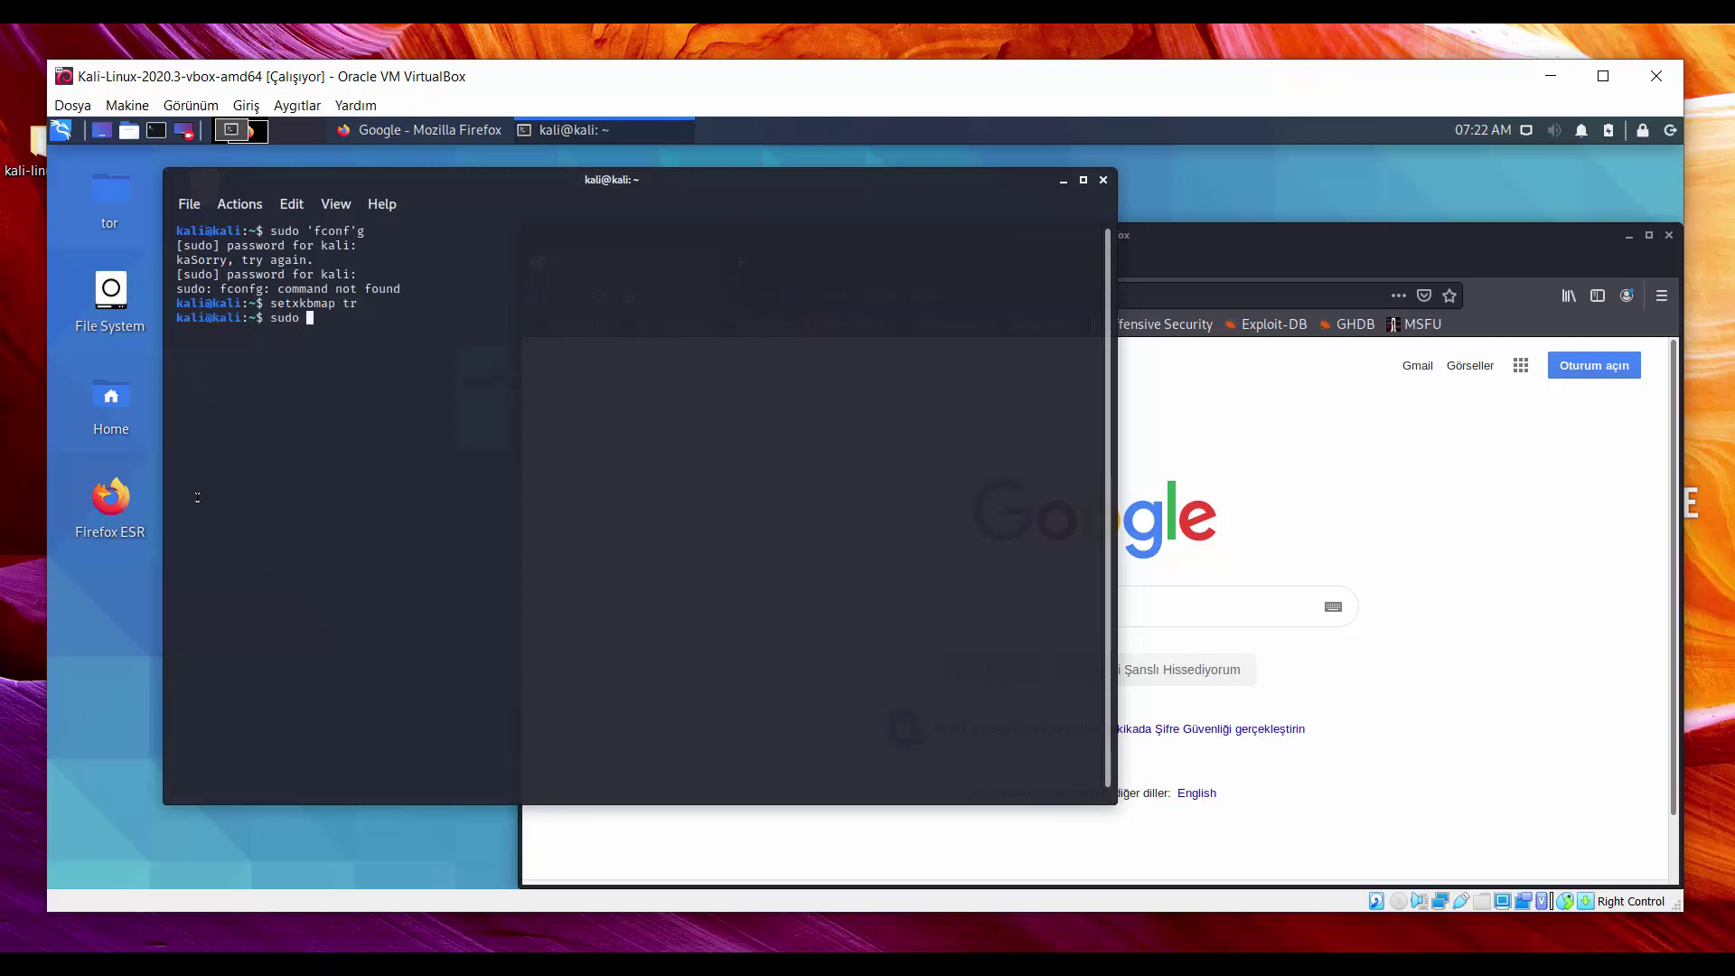
text(ifconfig)
key(Return)
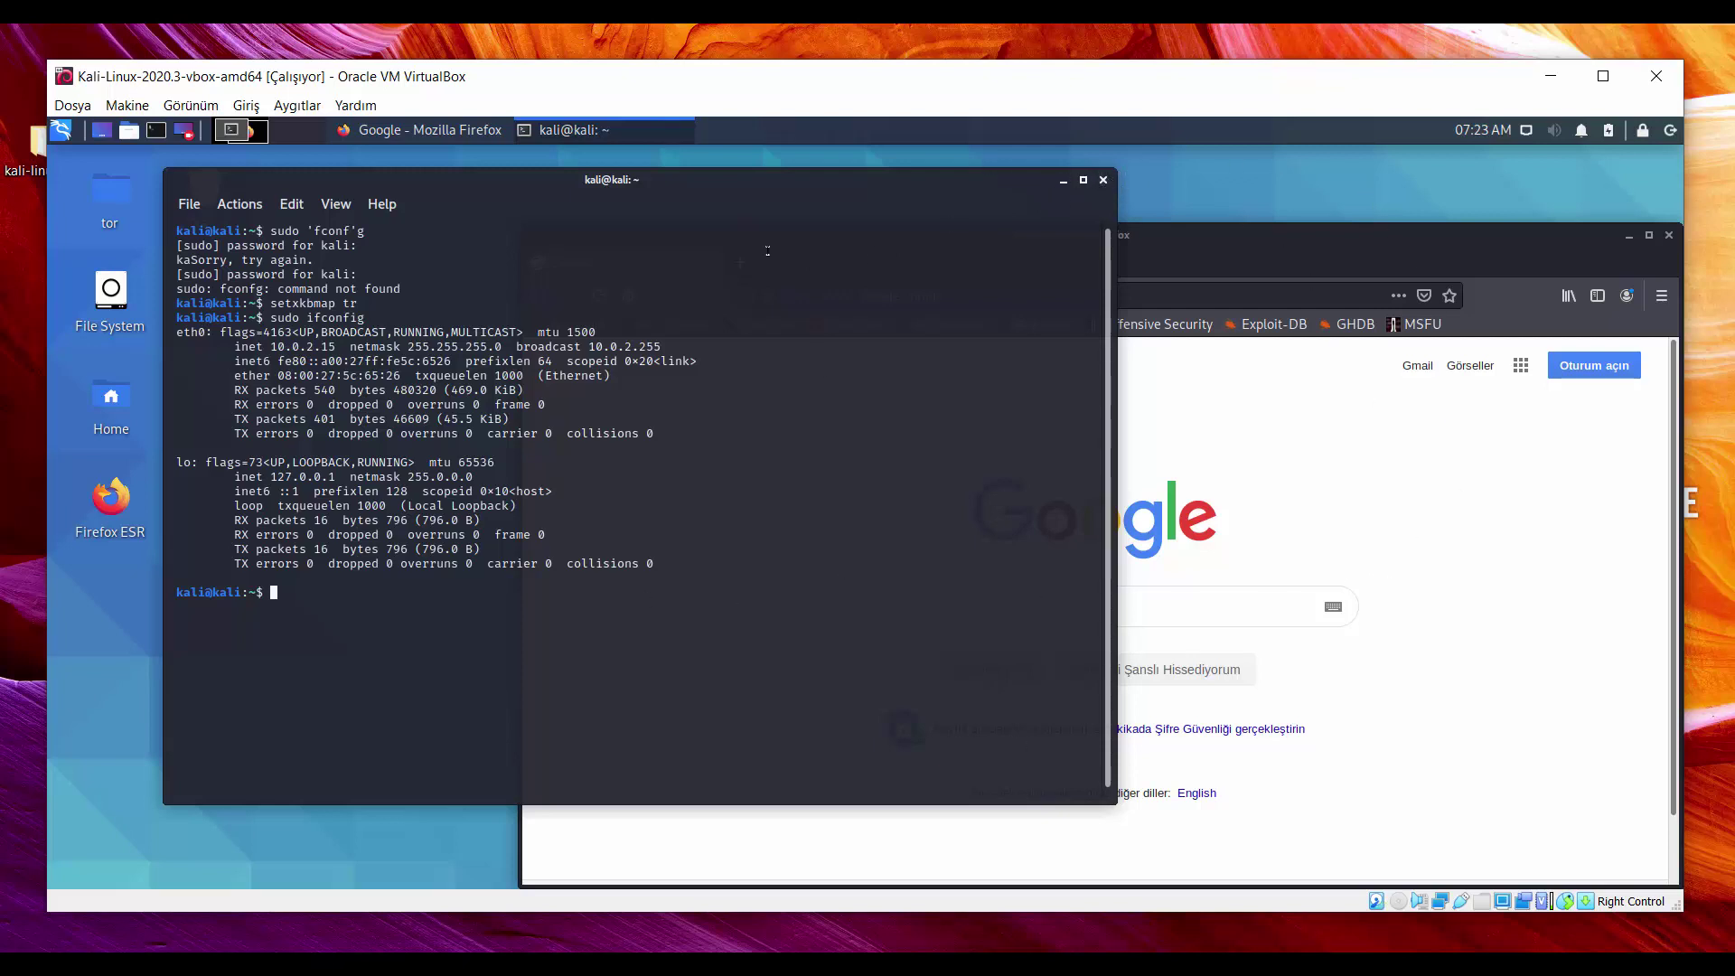
click(1102, 180)
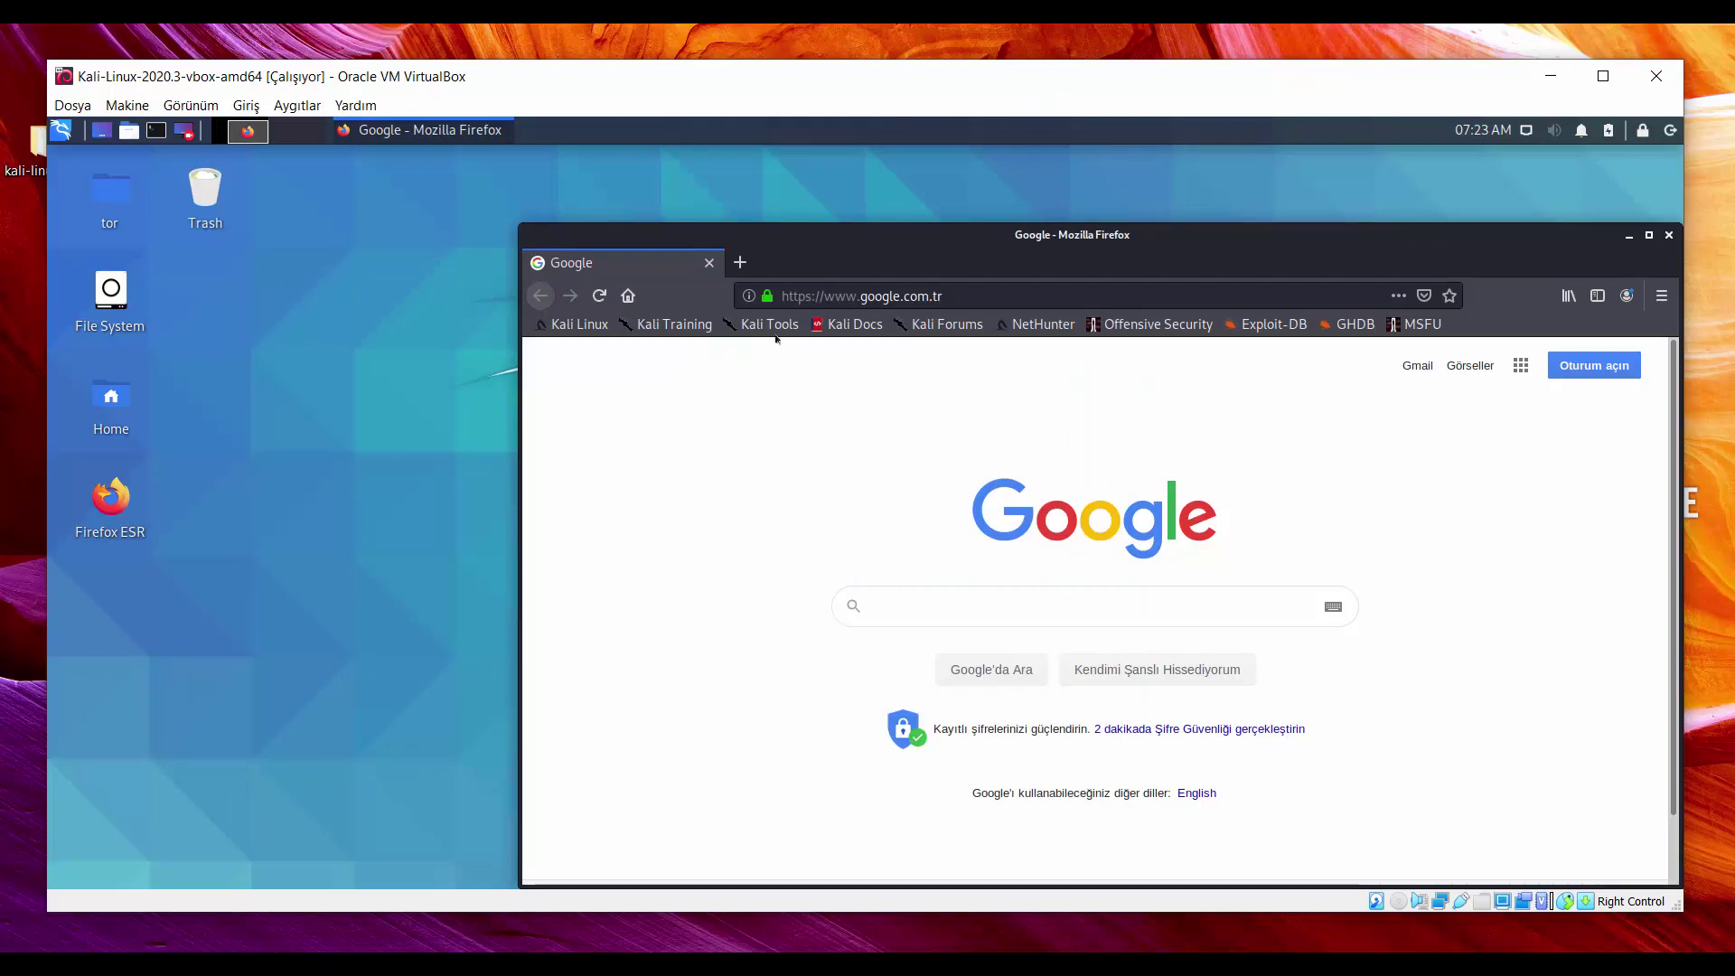
Search Google for "tp link tl wn722n" in Firefox and maximize the browser window
drag(811, 227, 517, 186)
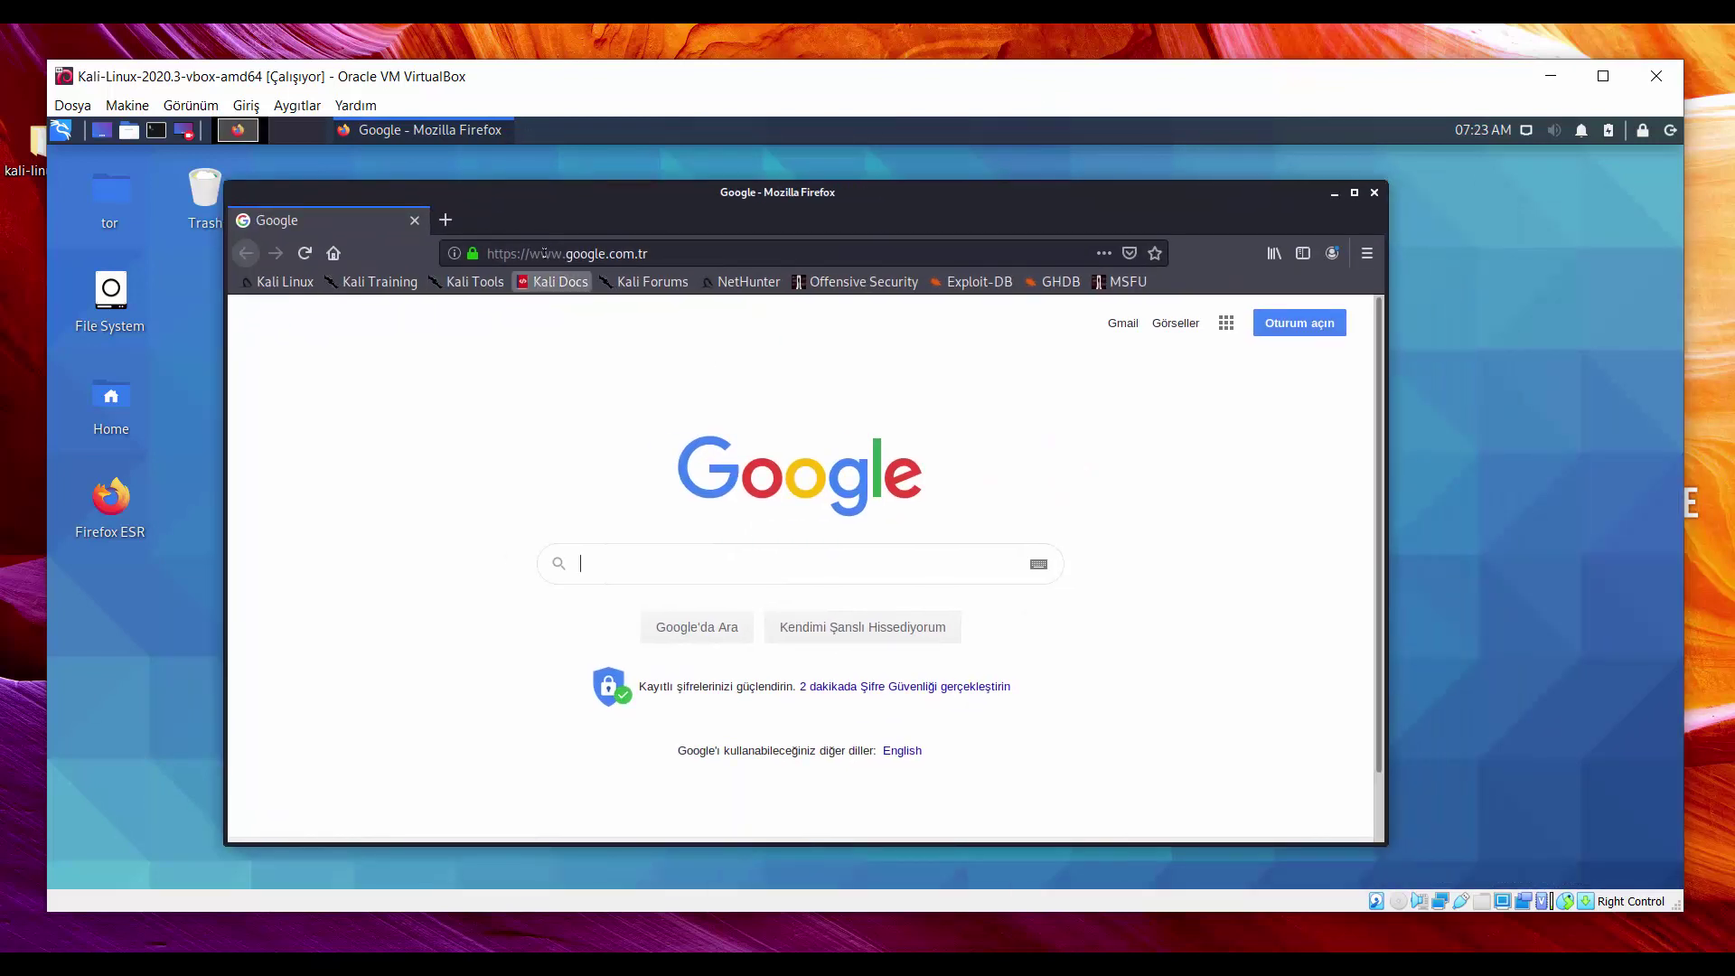
click(597, 550)
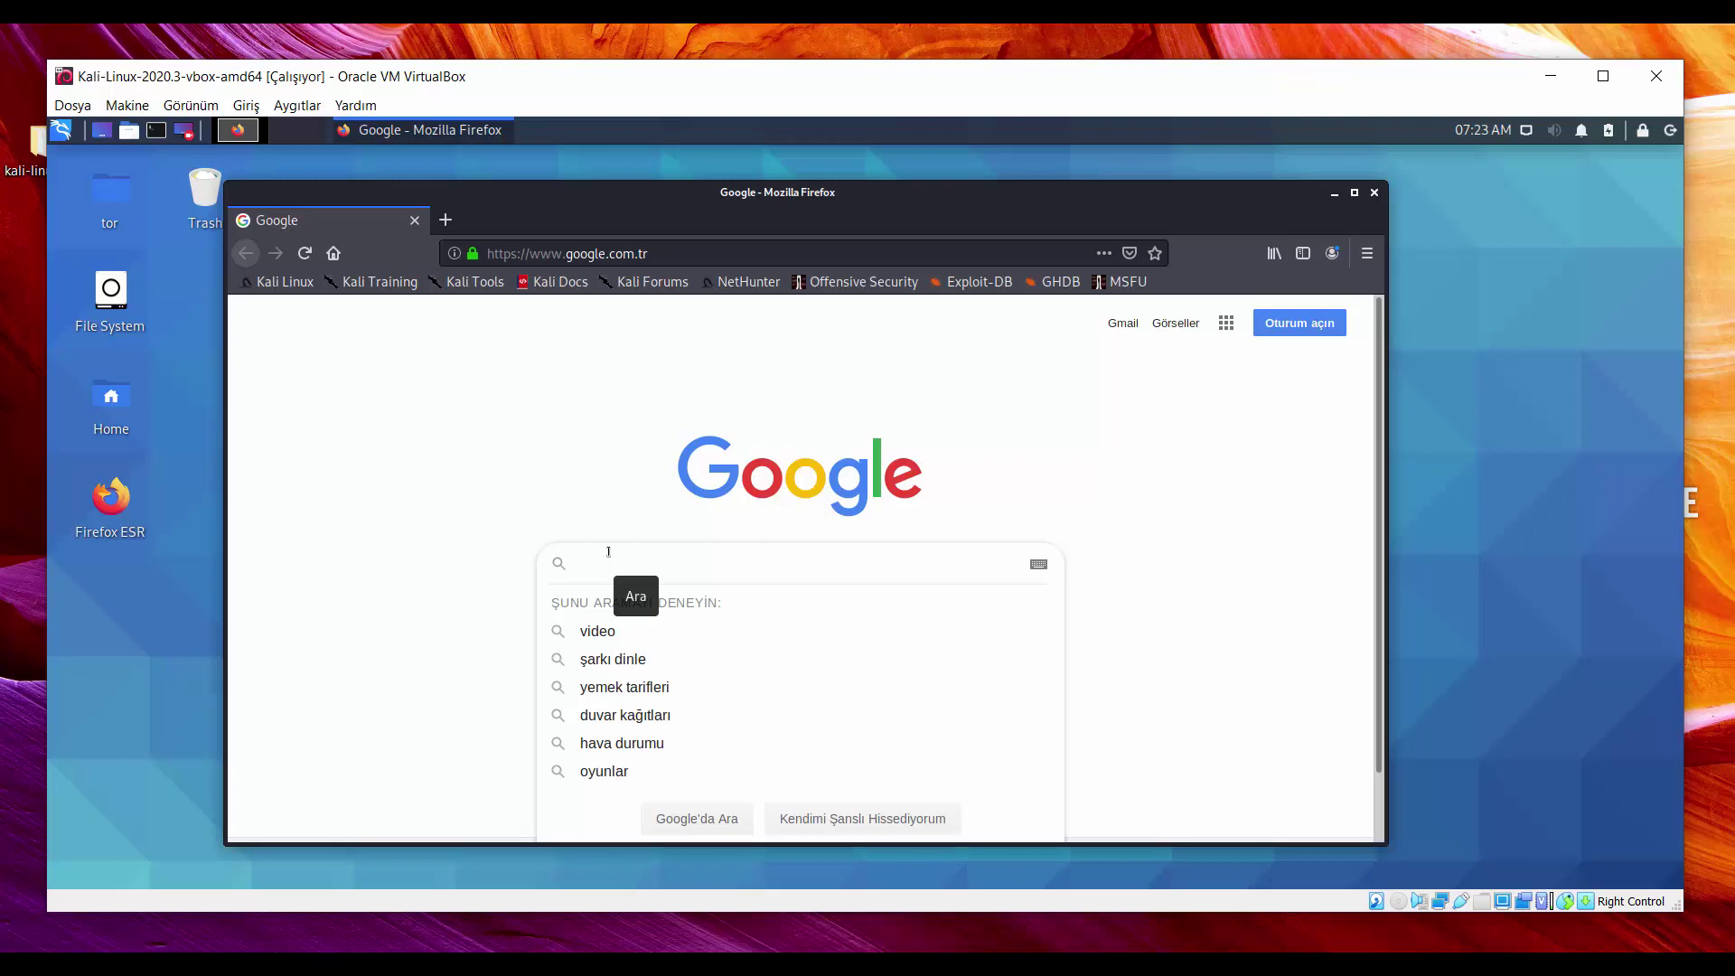
text(tl)
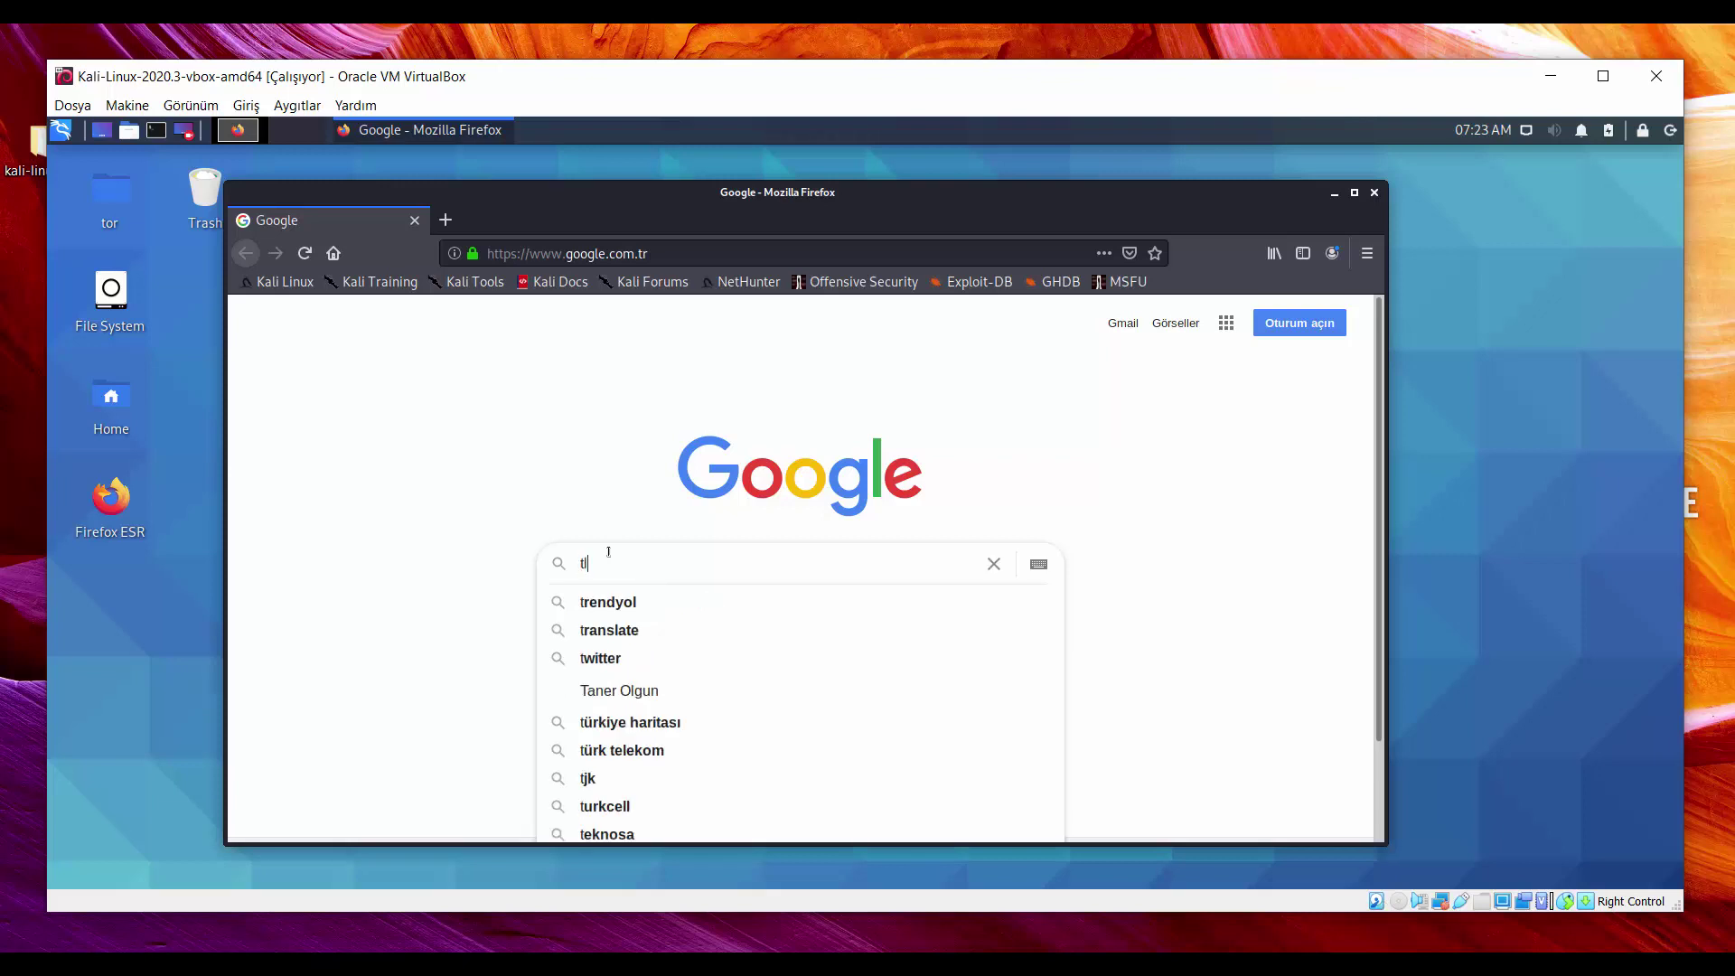
key(BackSpace)
key(BackSpace)
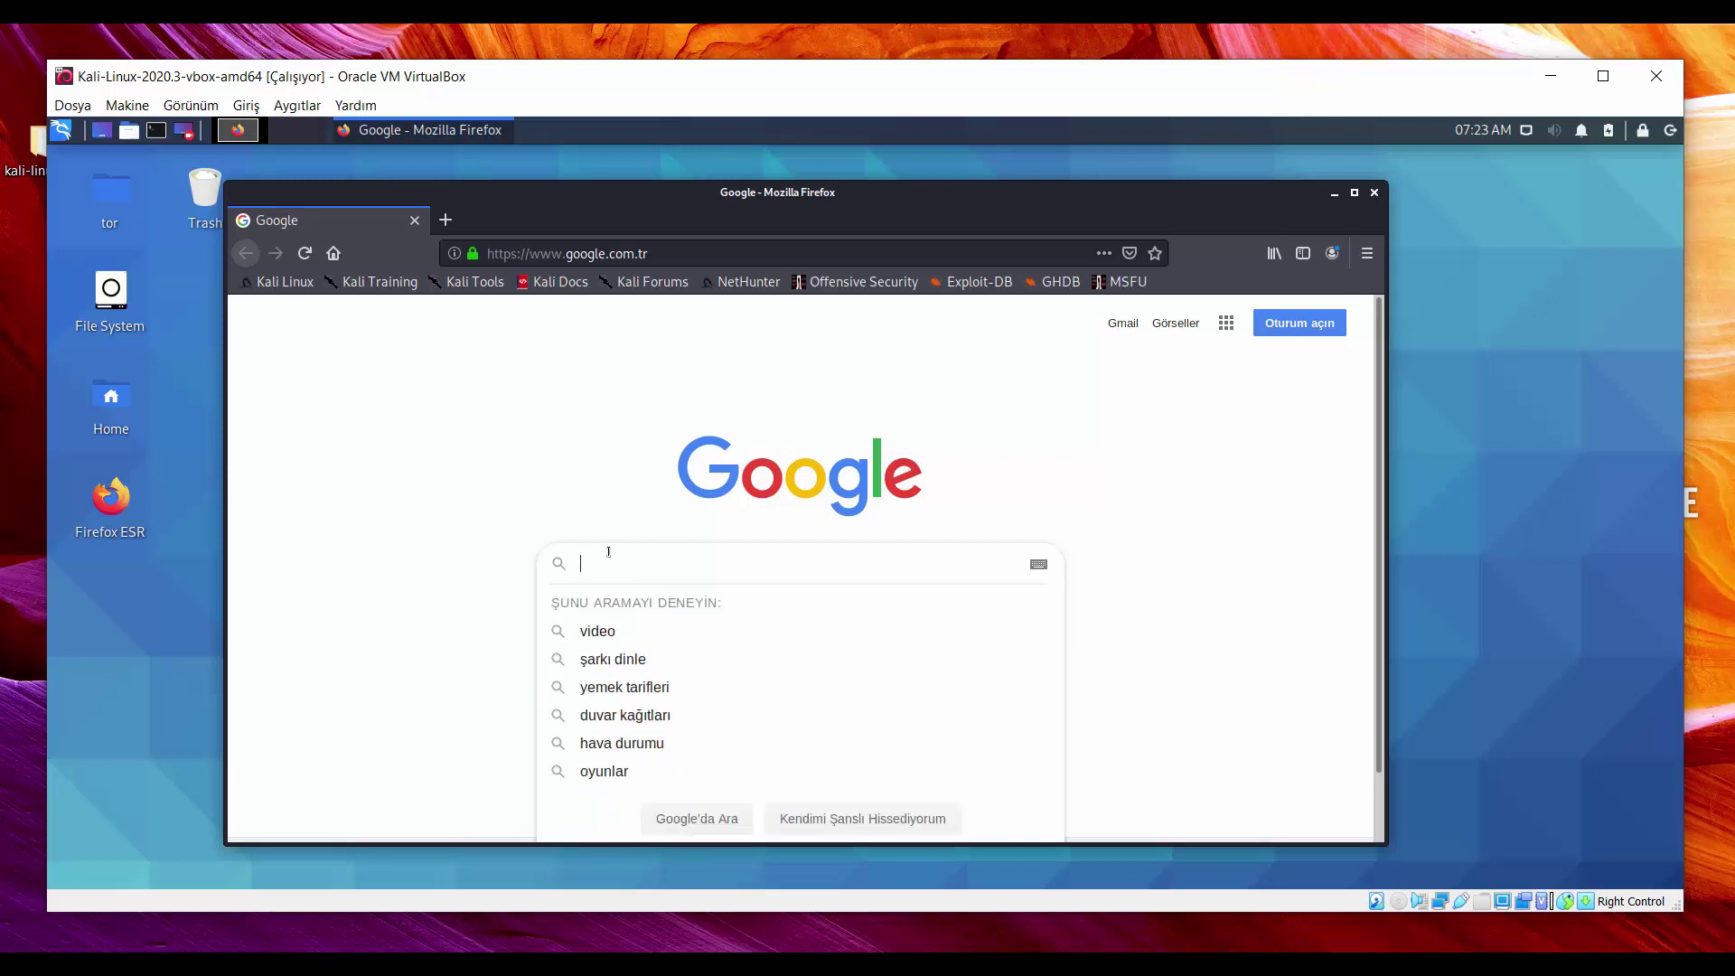
text(tpink)
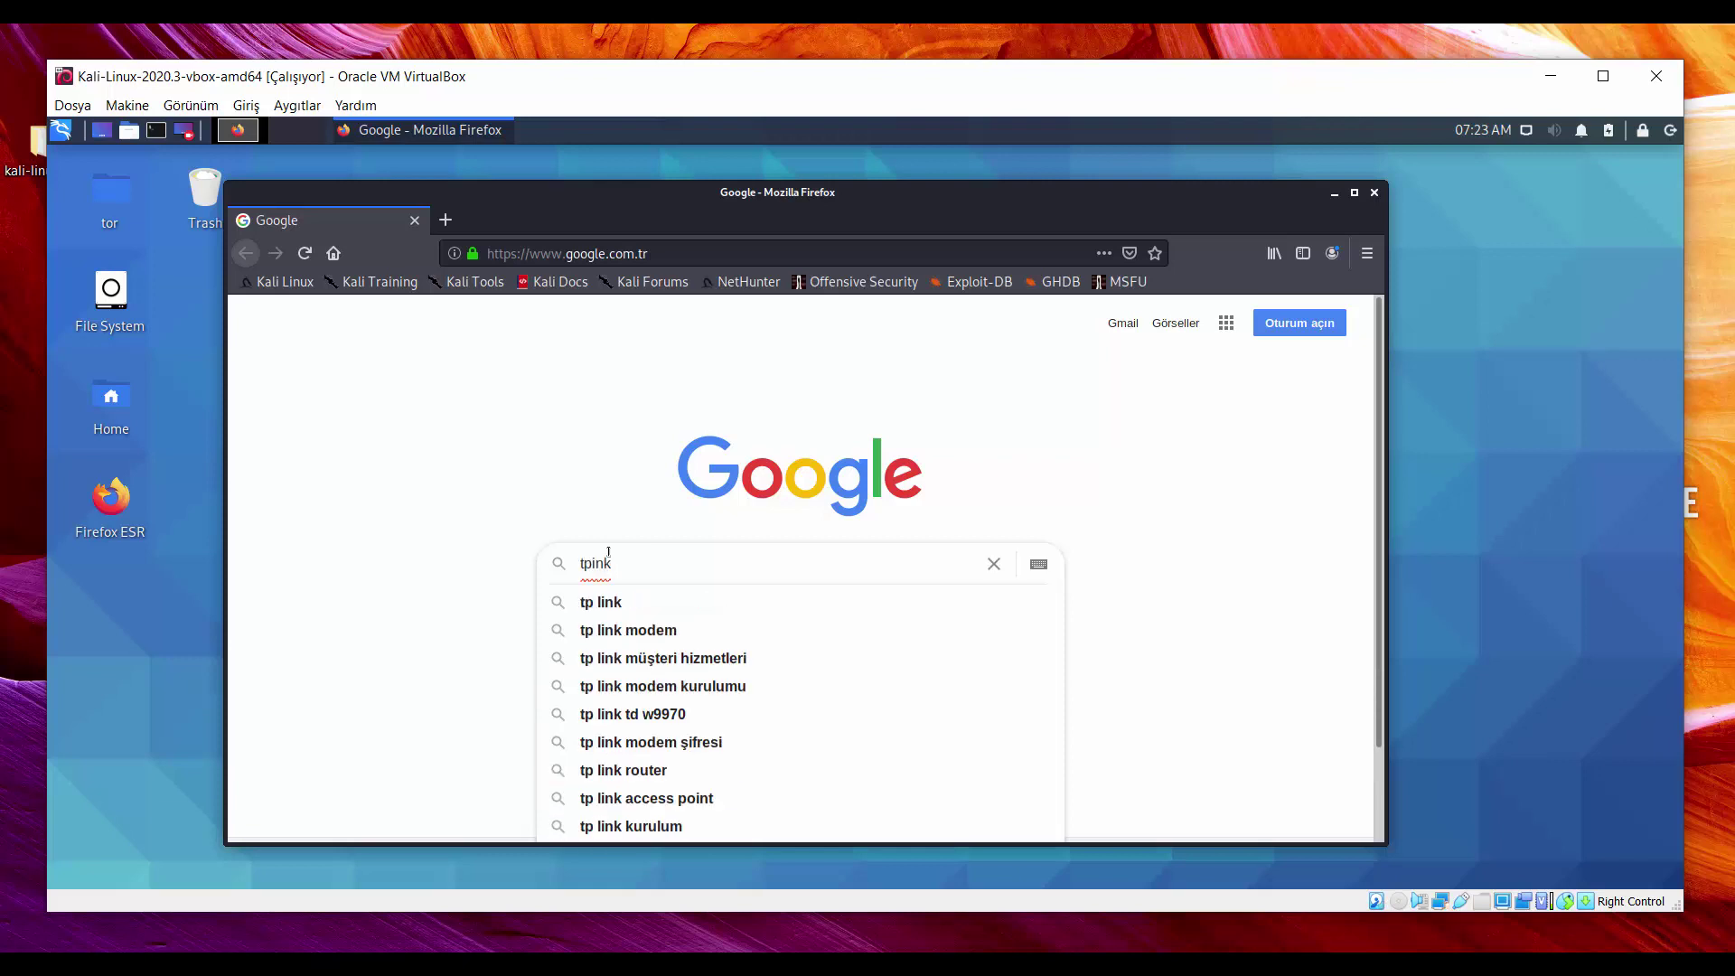
key(Down)
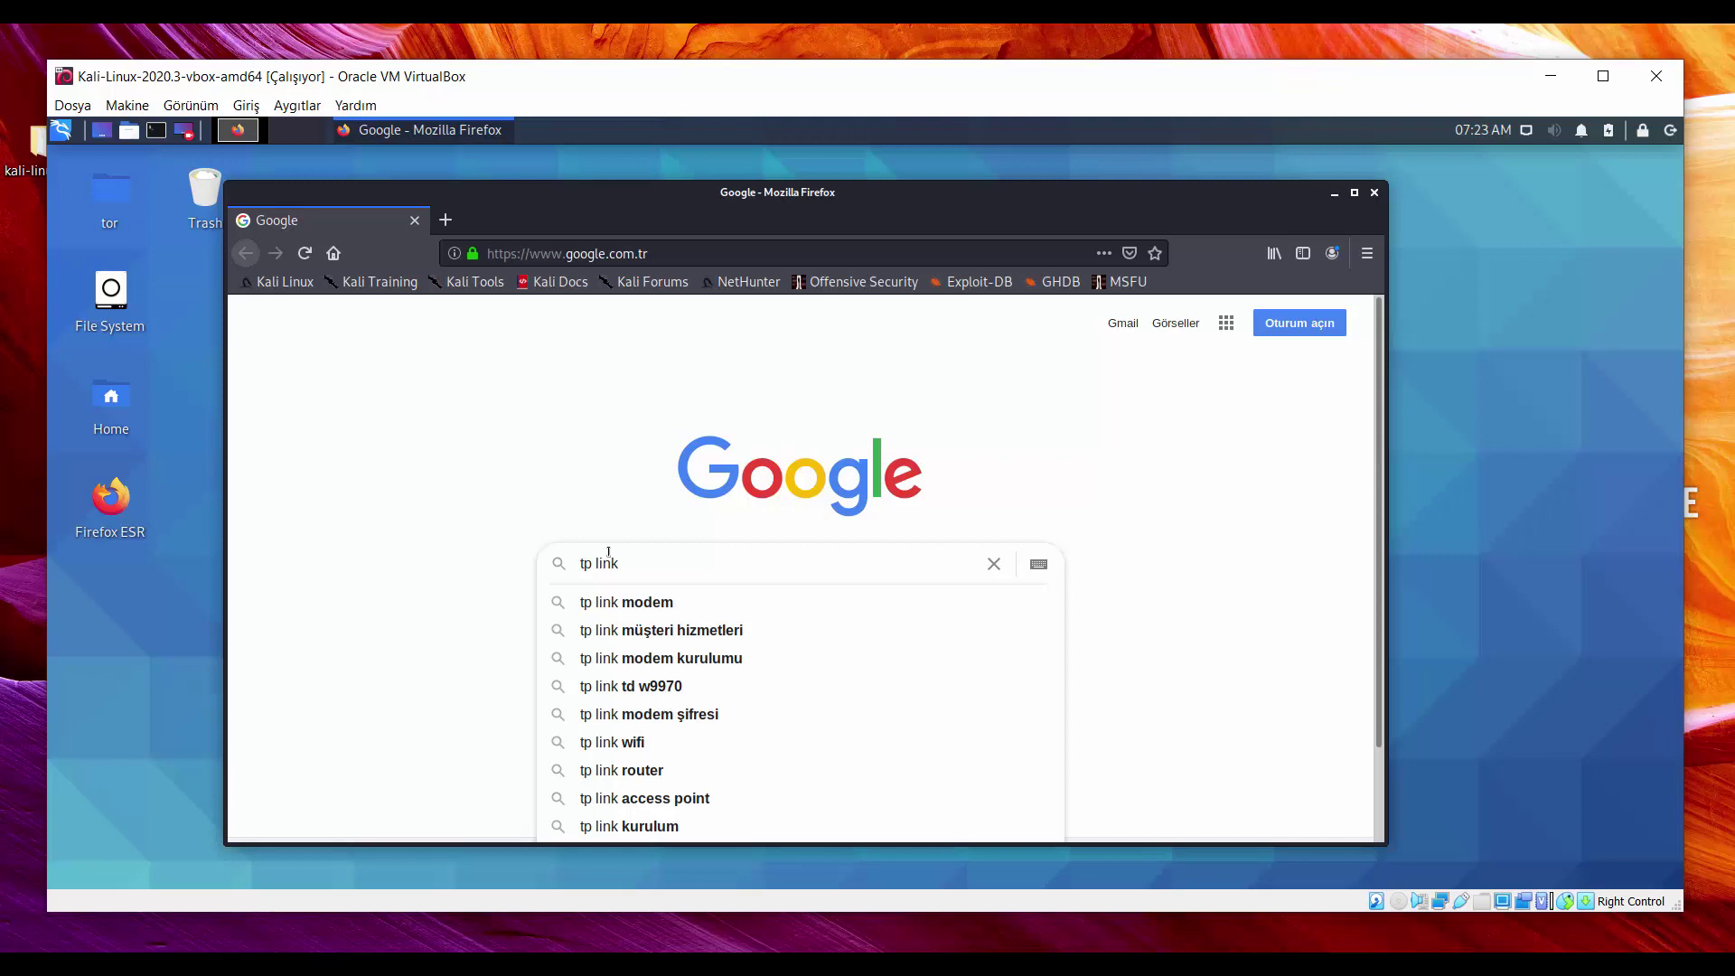
text(tl )
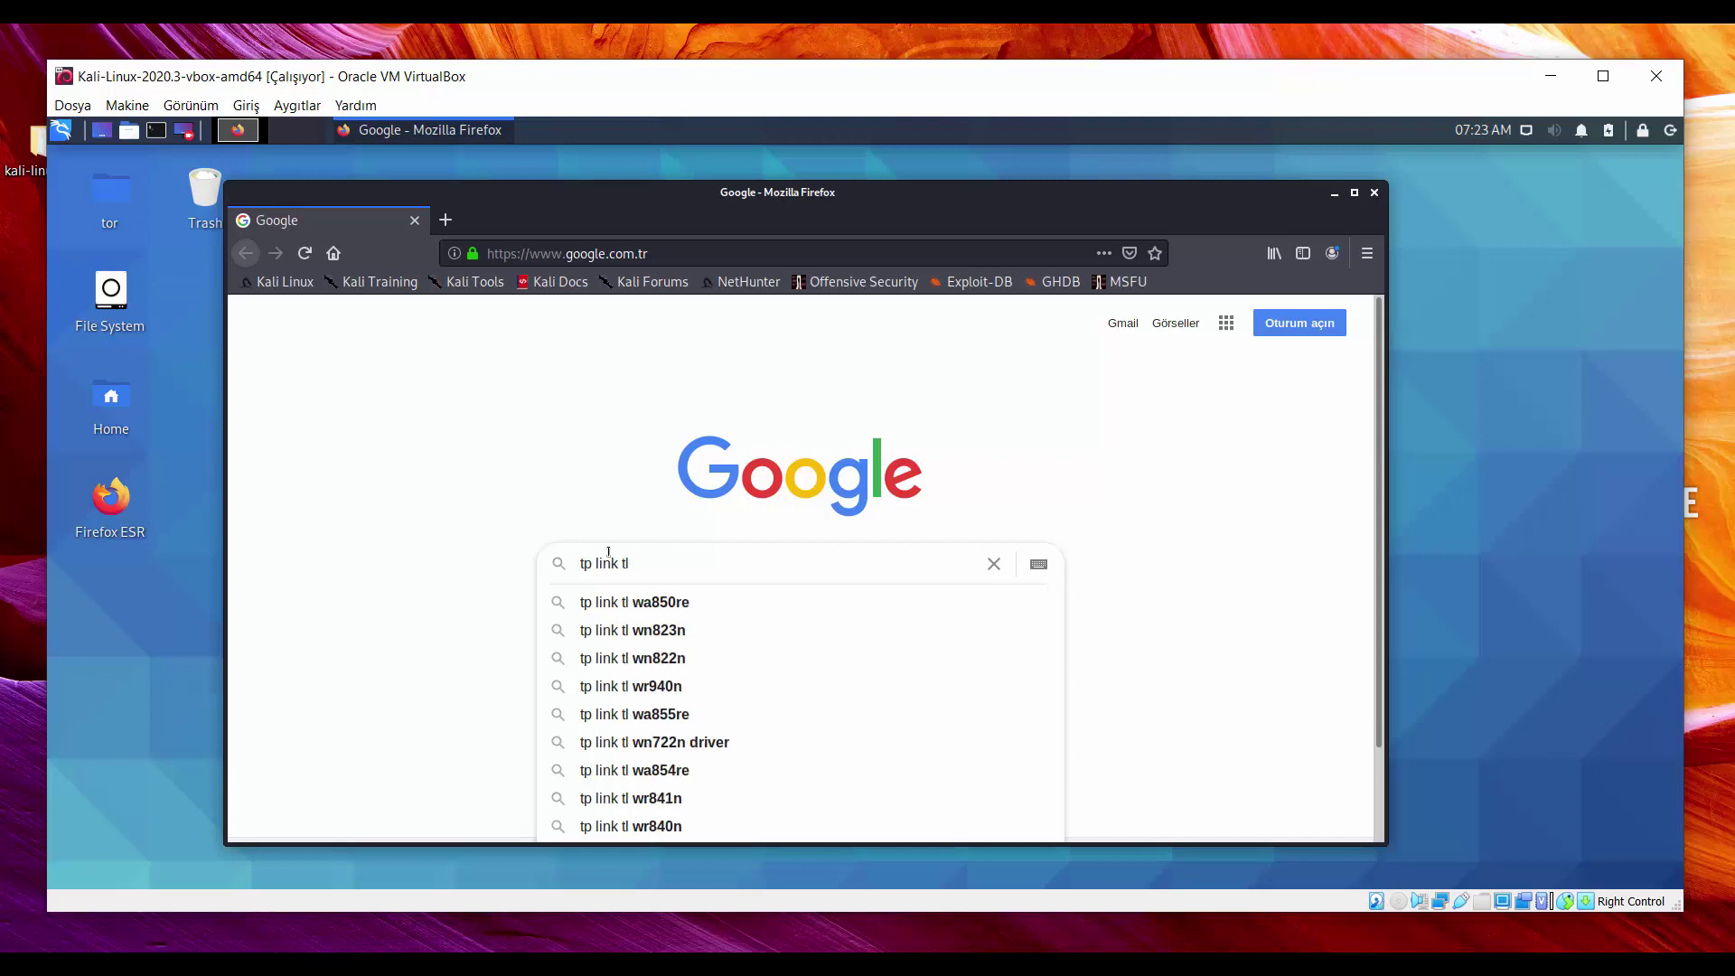
text(wln)
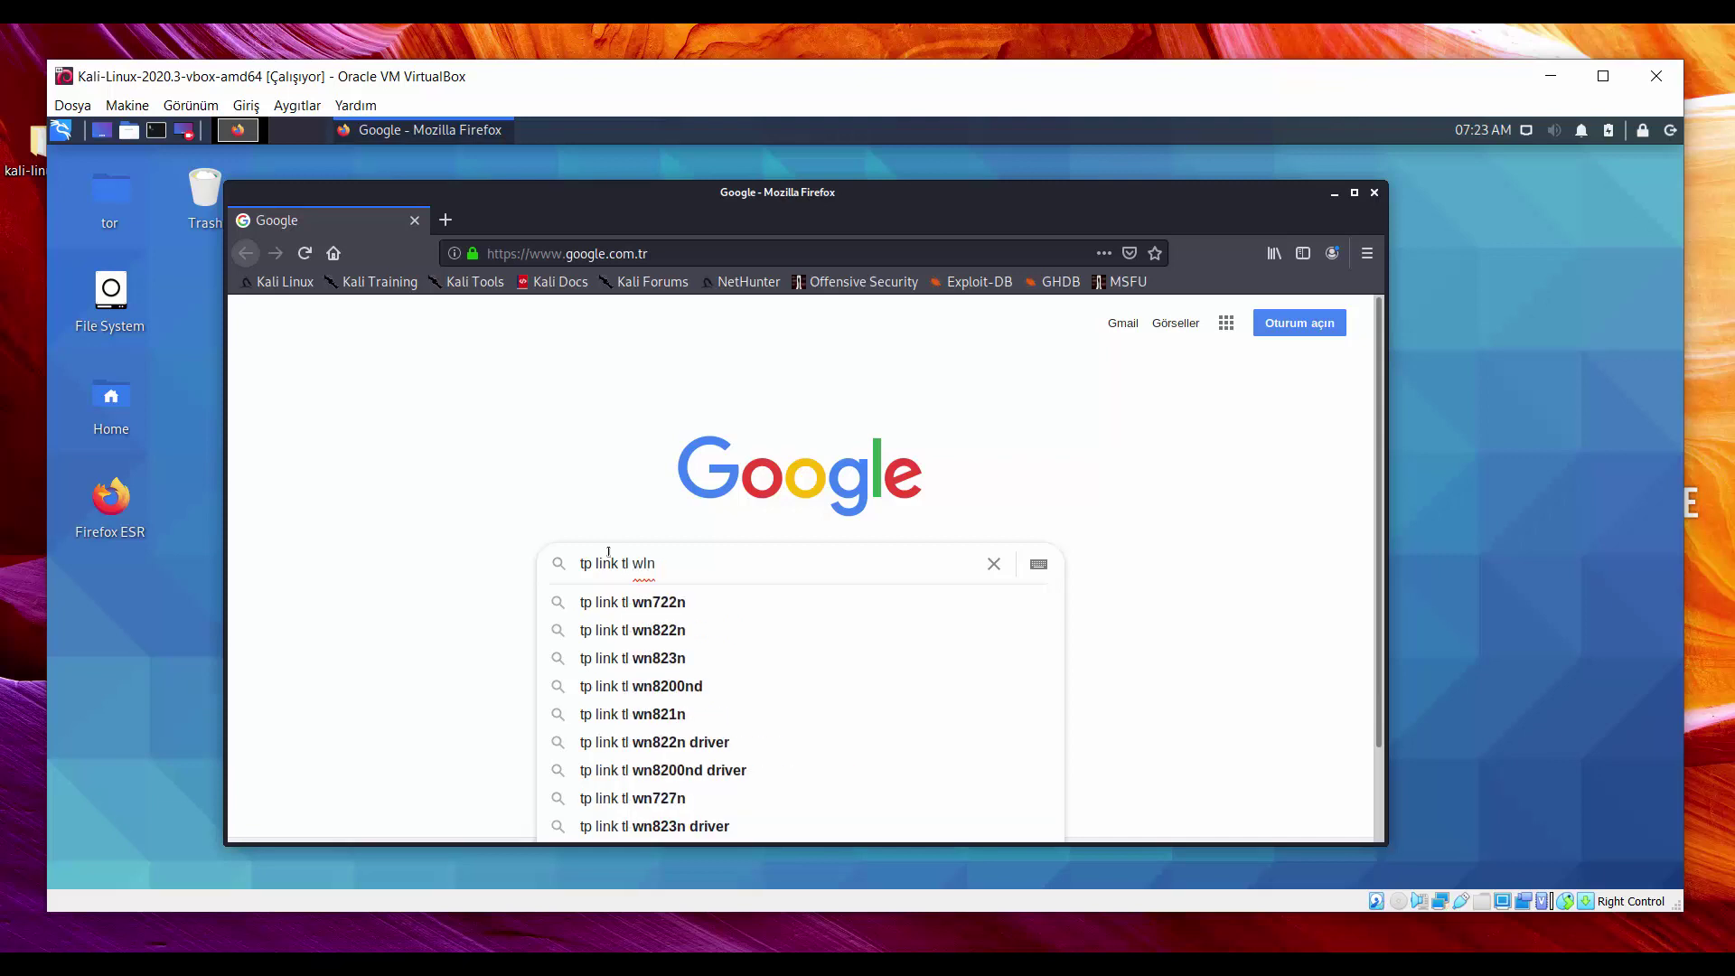
click(612, 604)
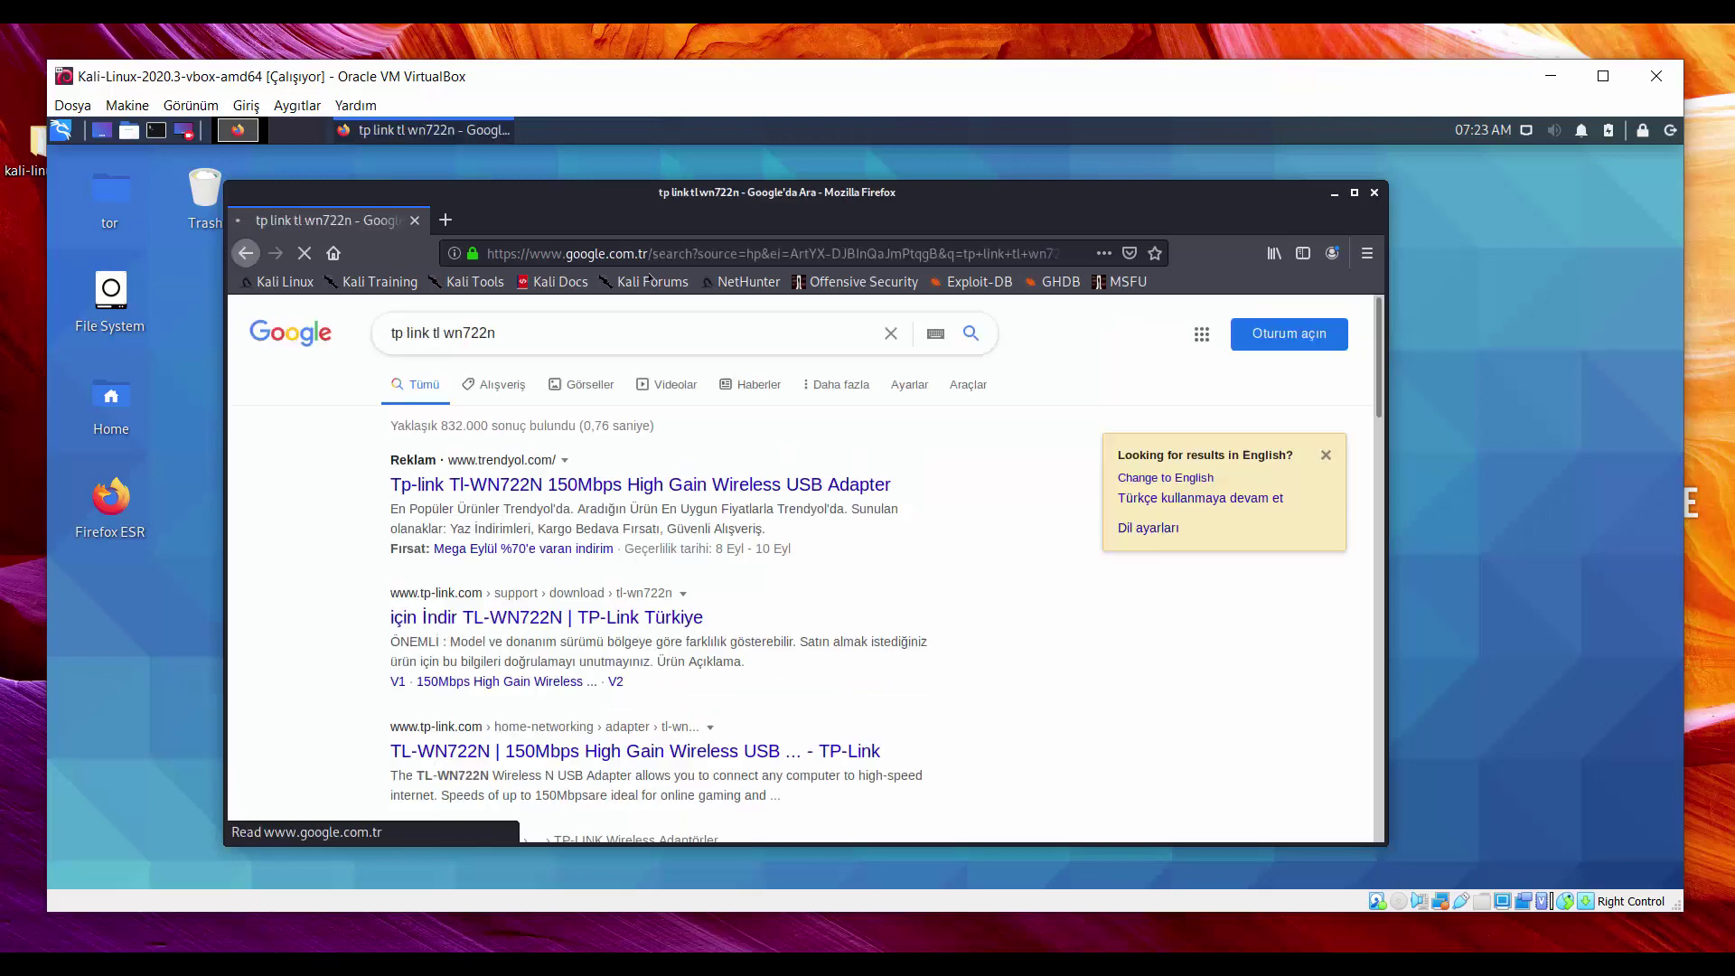
double_click(646, 193)
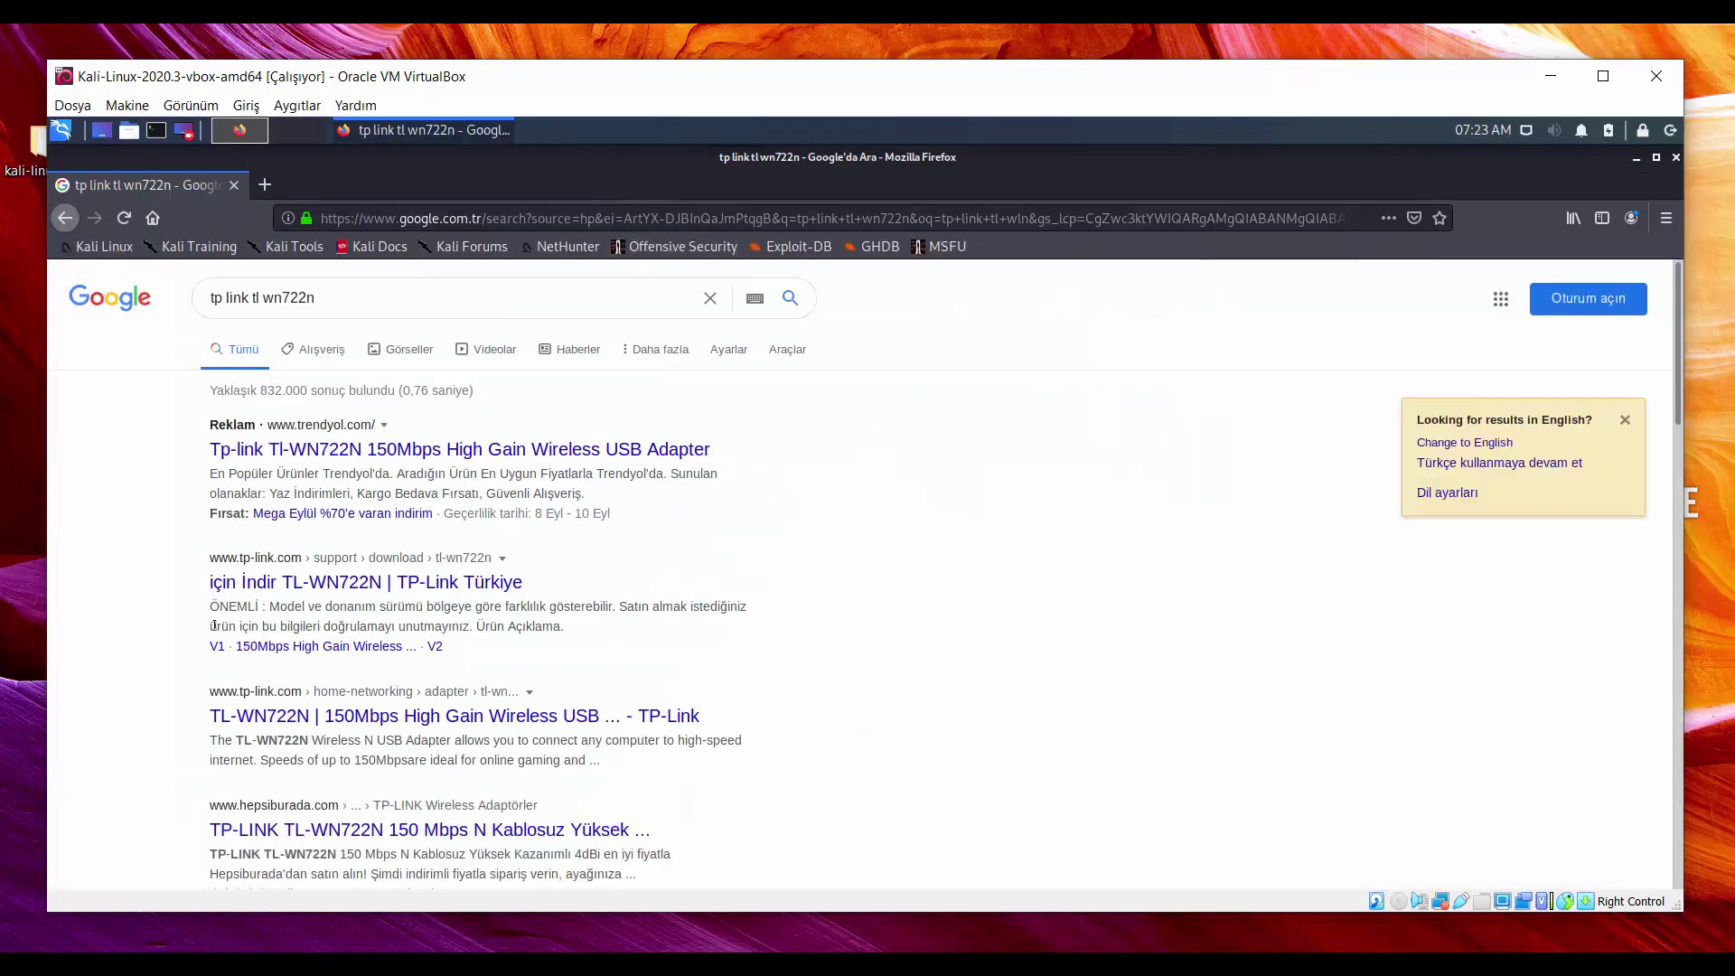
Open the Hepsiburada result for the TP-LINK TL-WN722N adapter in a new tab and view the product details
scroll(362, 687, down, 3)
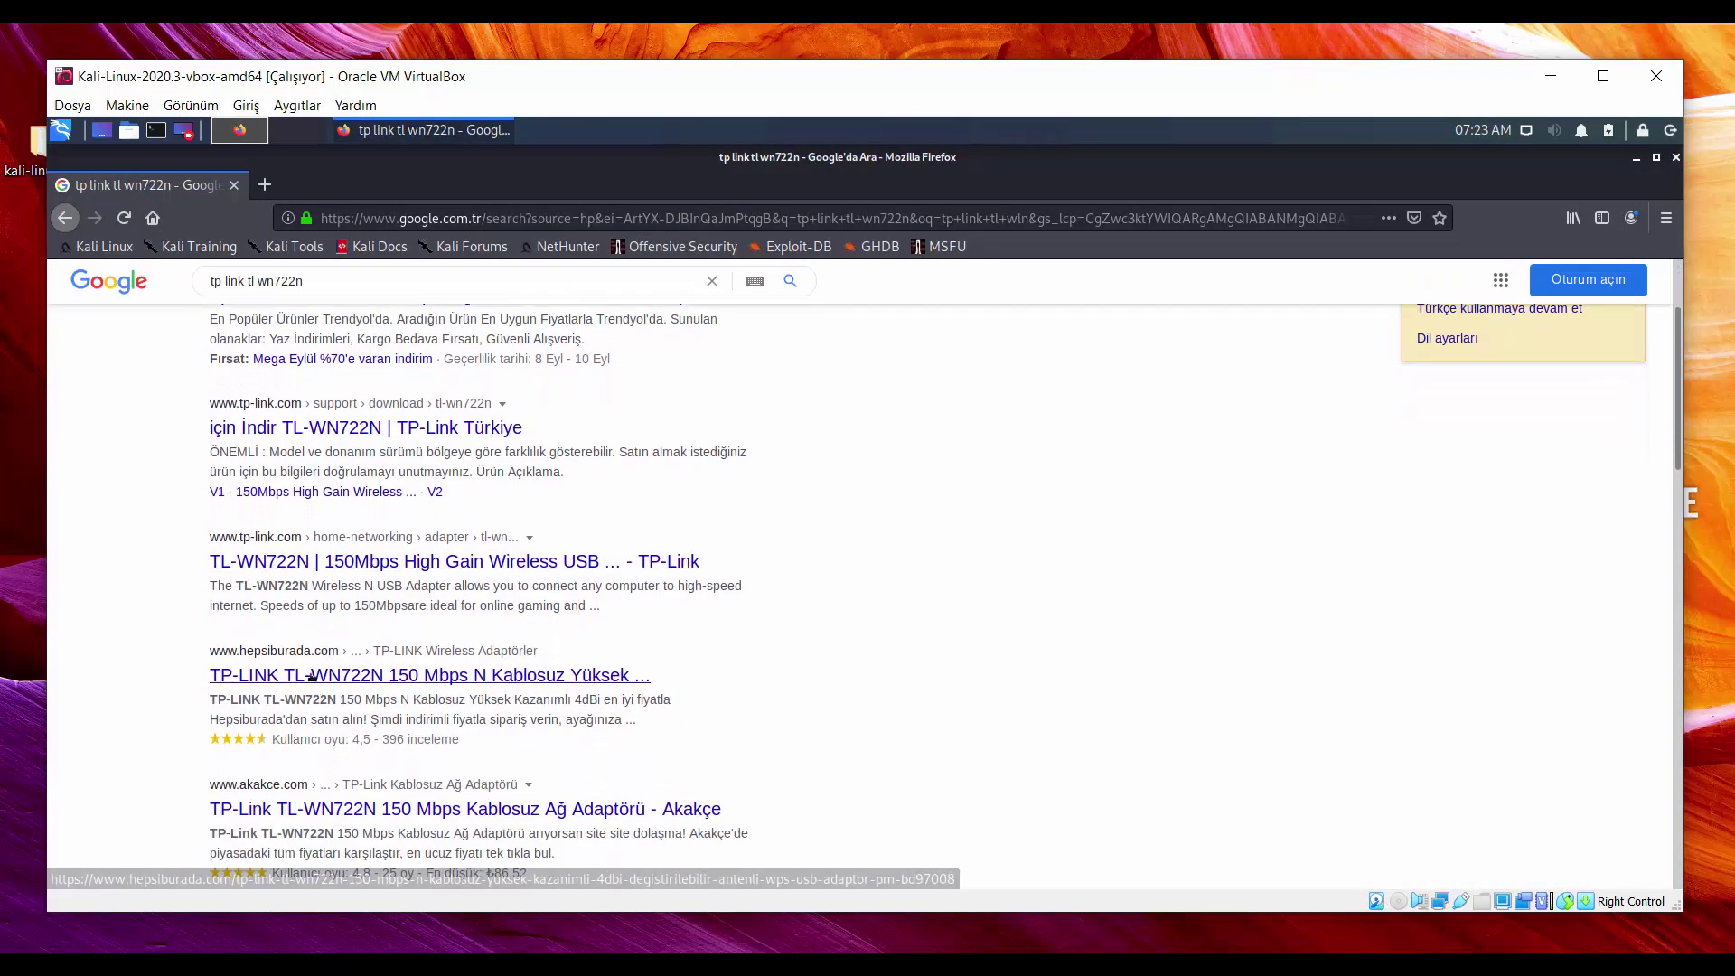
middle_click(434, 676)
scroll(505, 561, up, 3)
key(ctrl+Tab)
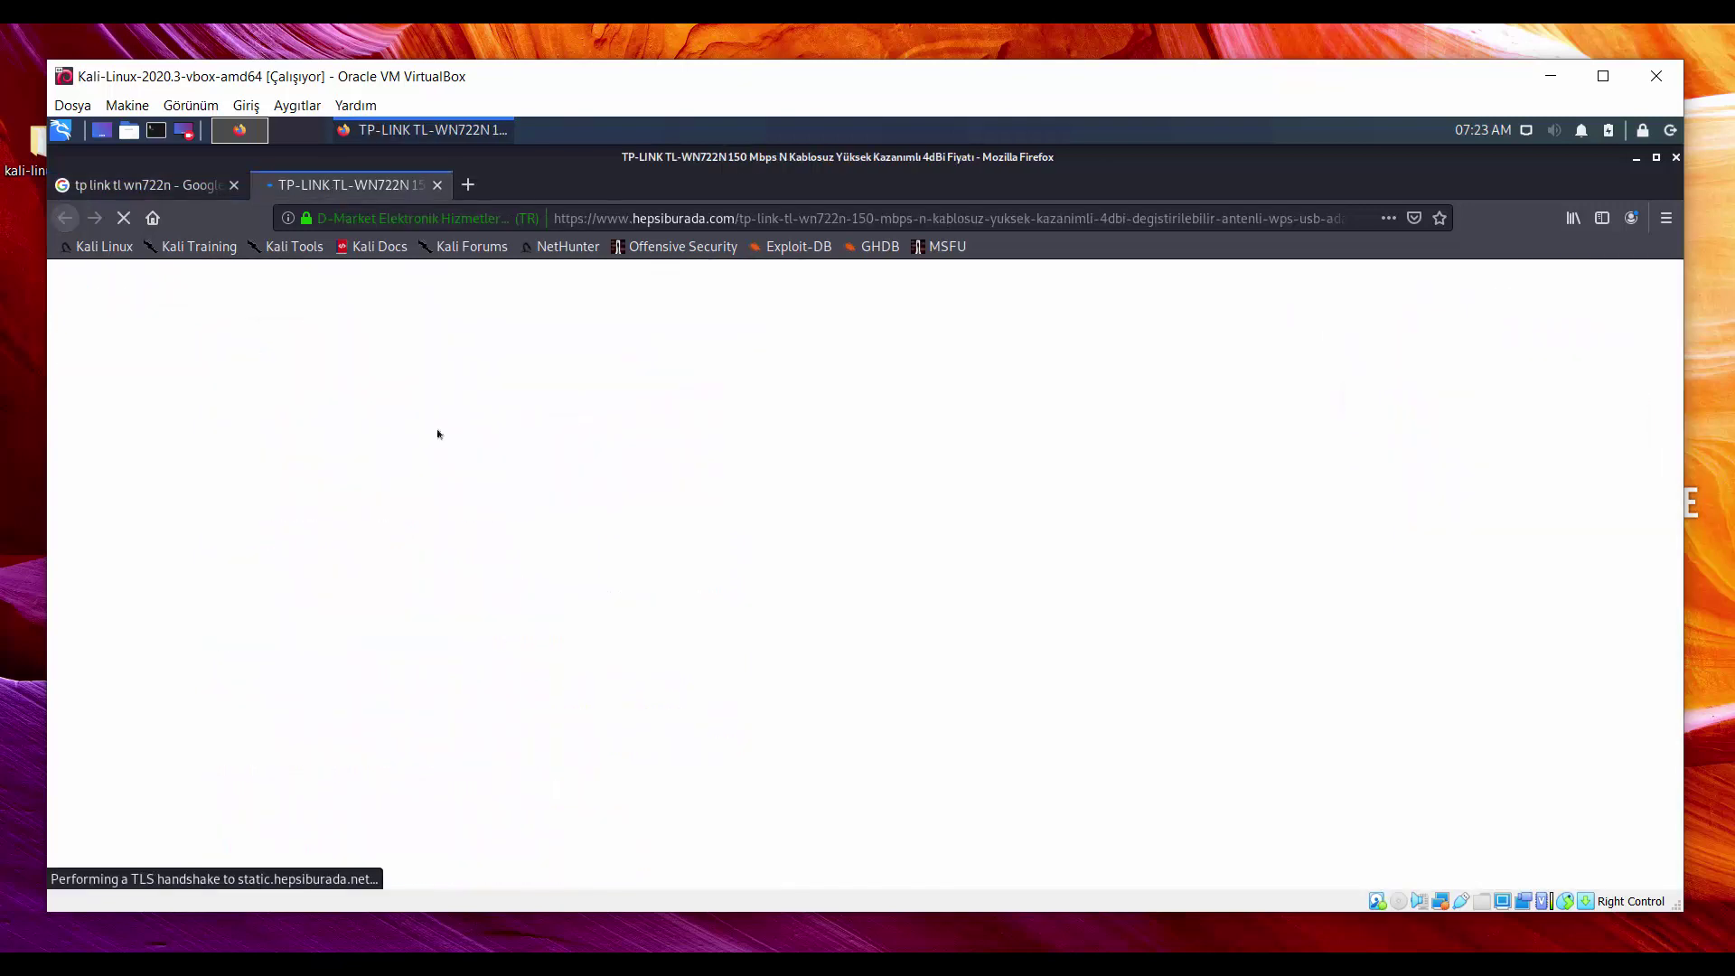
scroll(488, 637, down, 4)
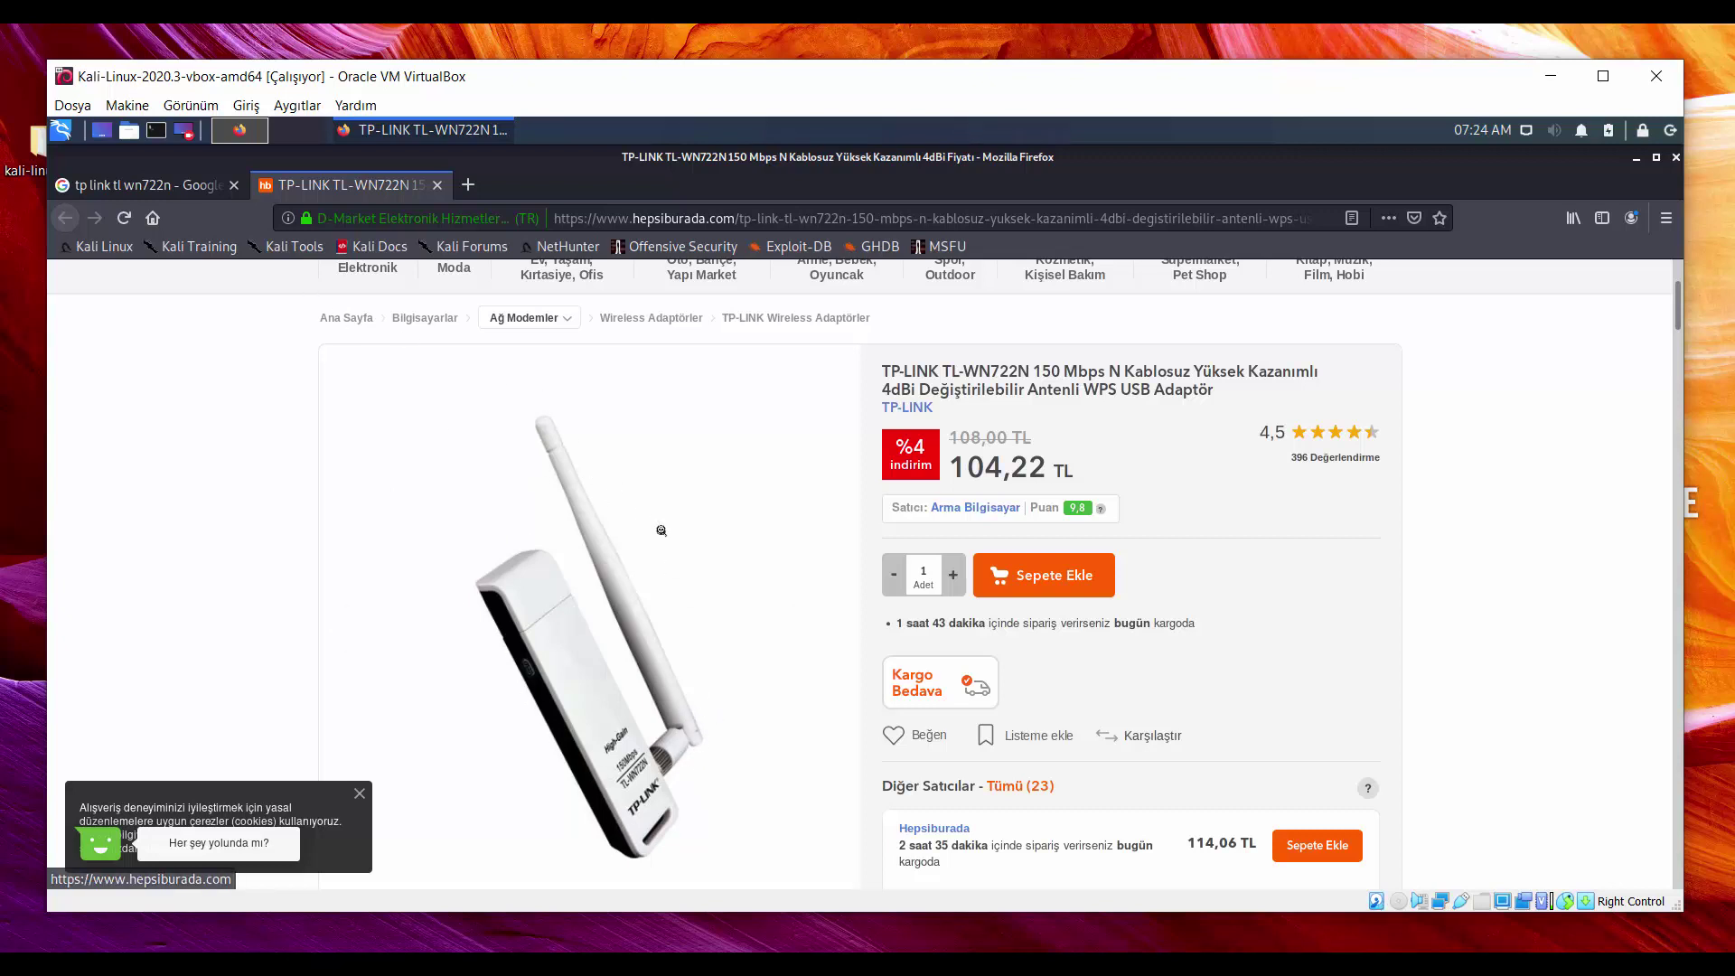
Return to the Google results and search for "tp link tl wn722n kali"
click(154, 185)
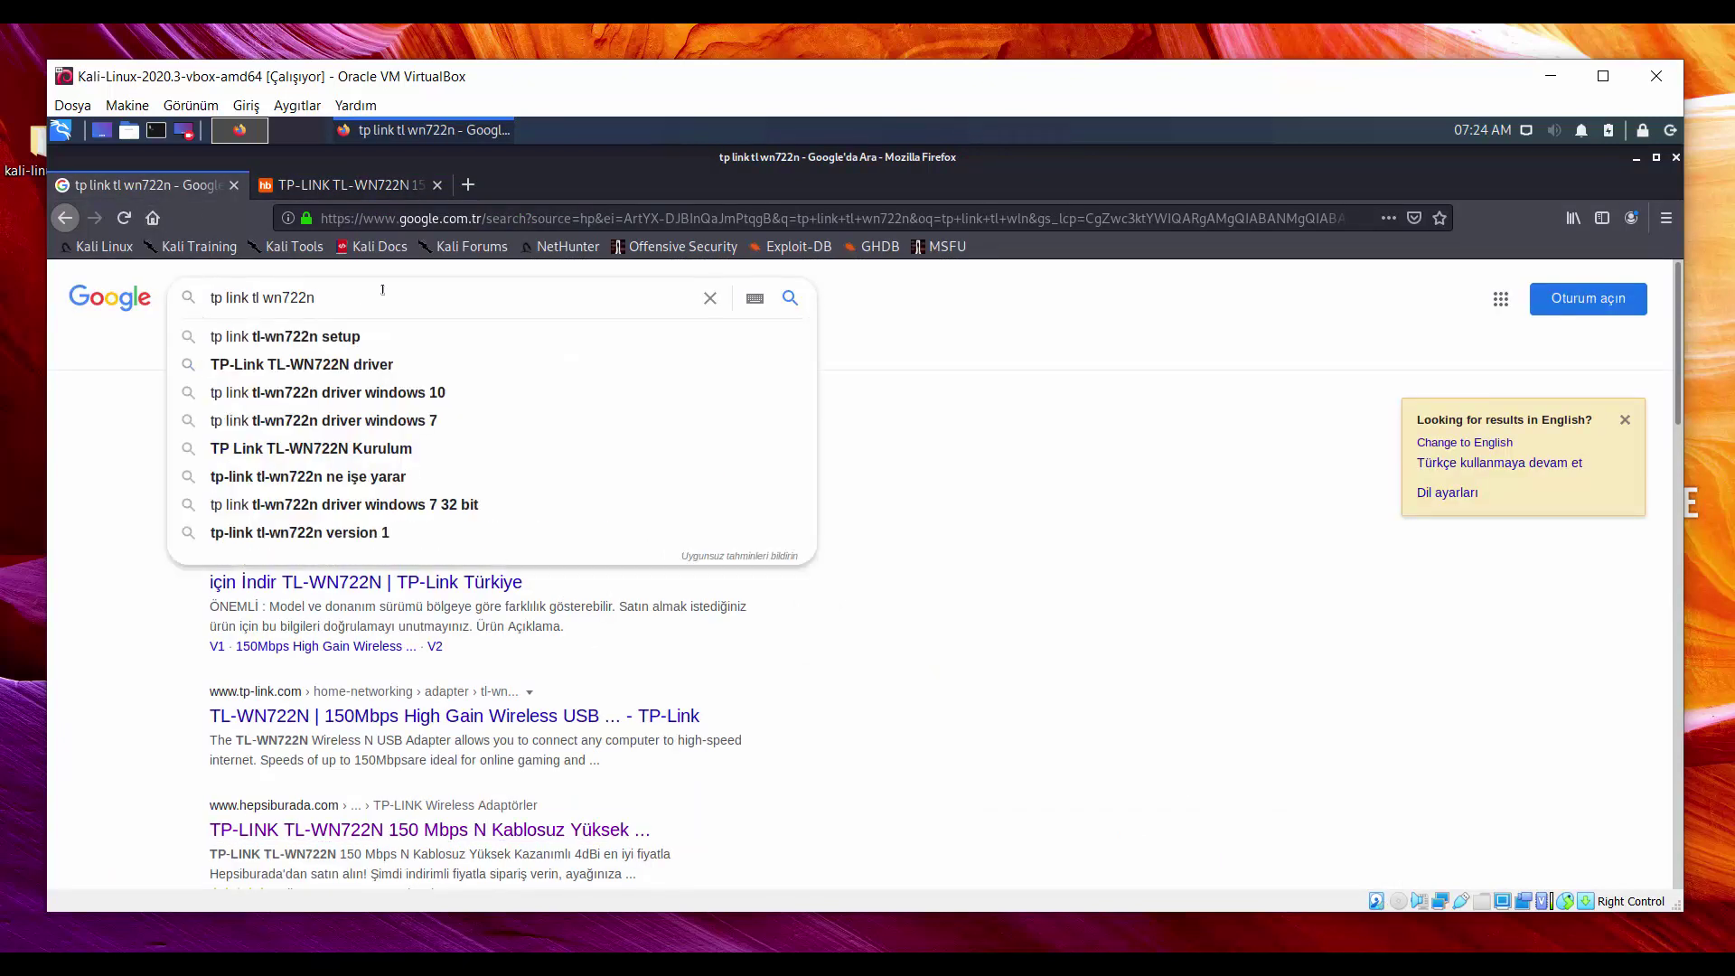
click(366, 194)
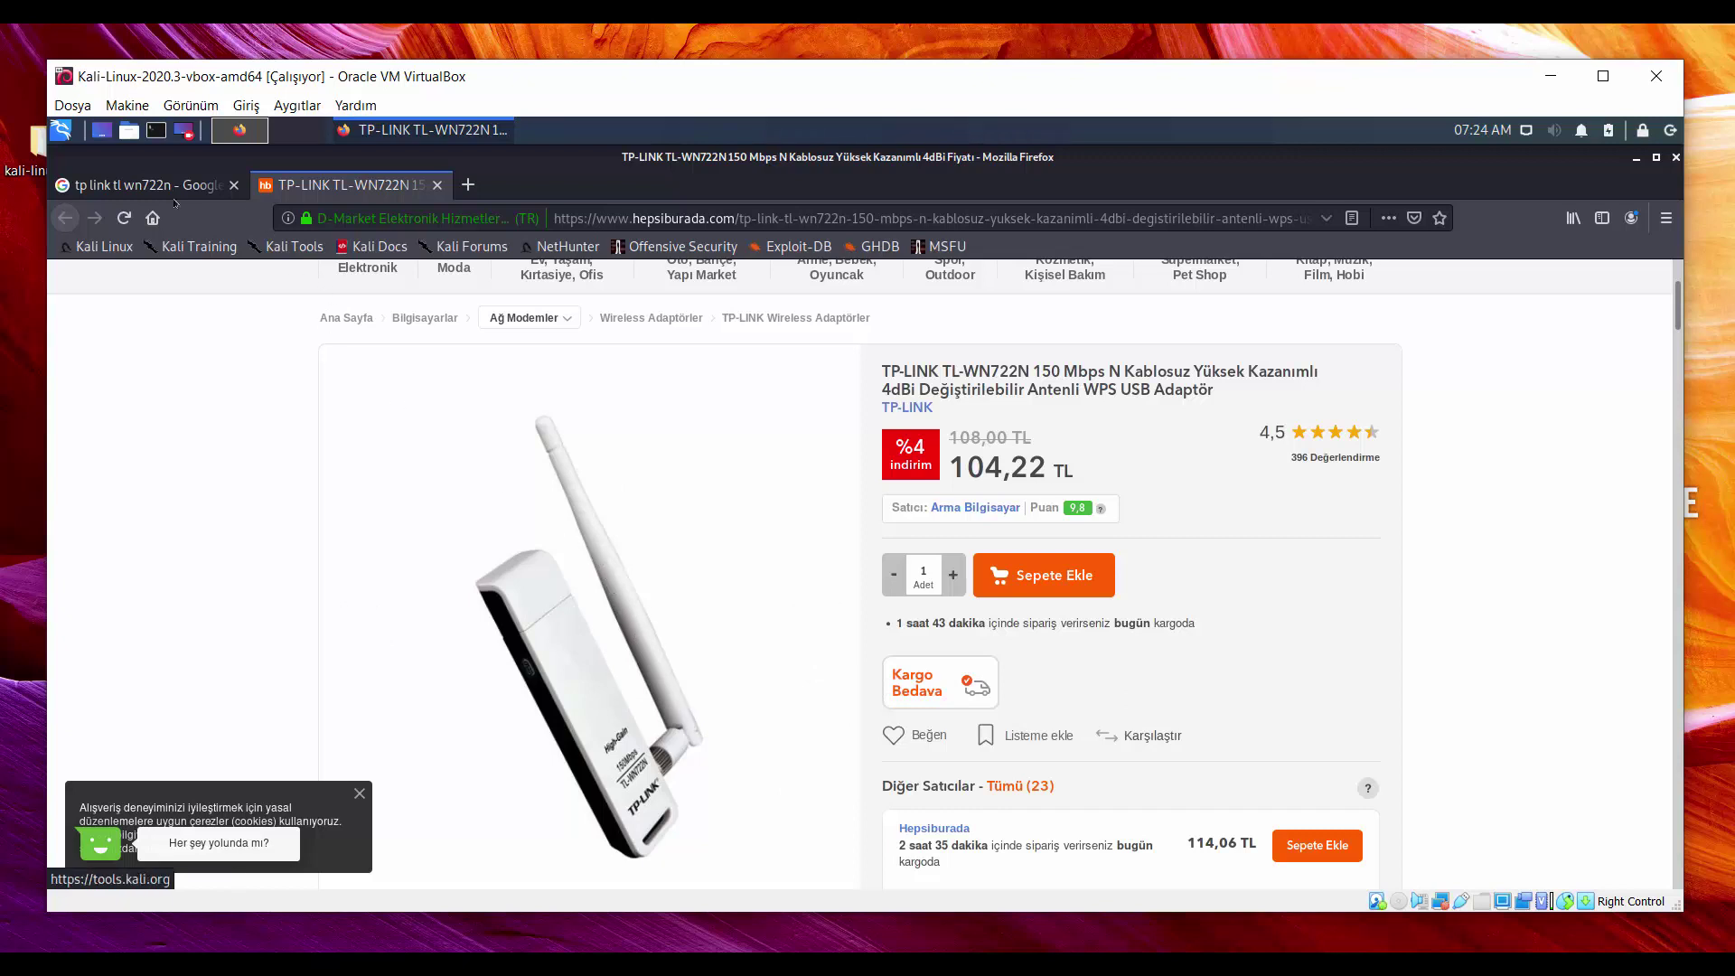
click(144, 185)
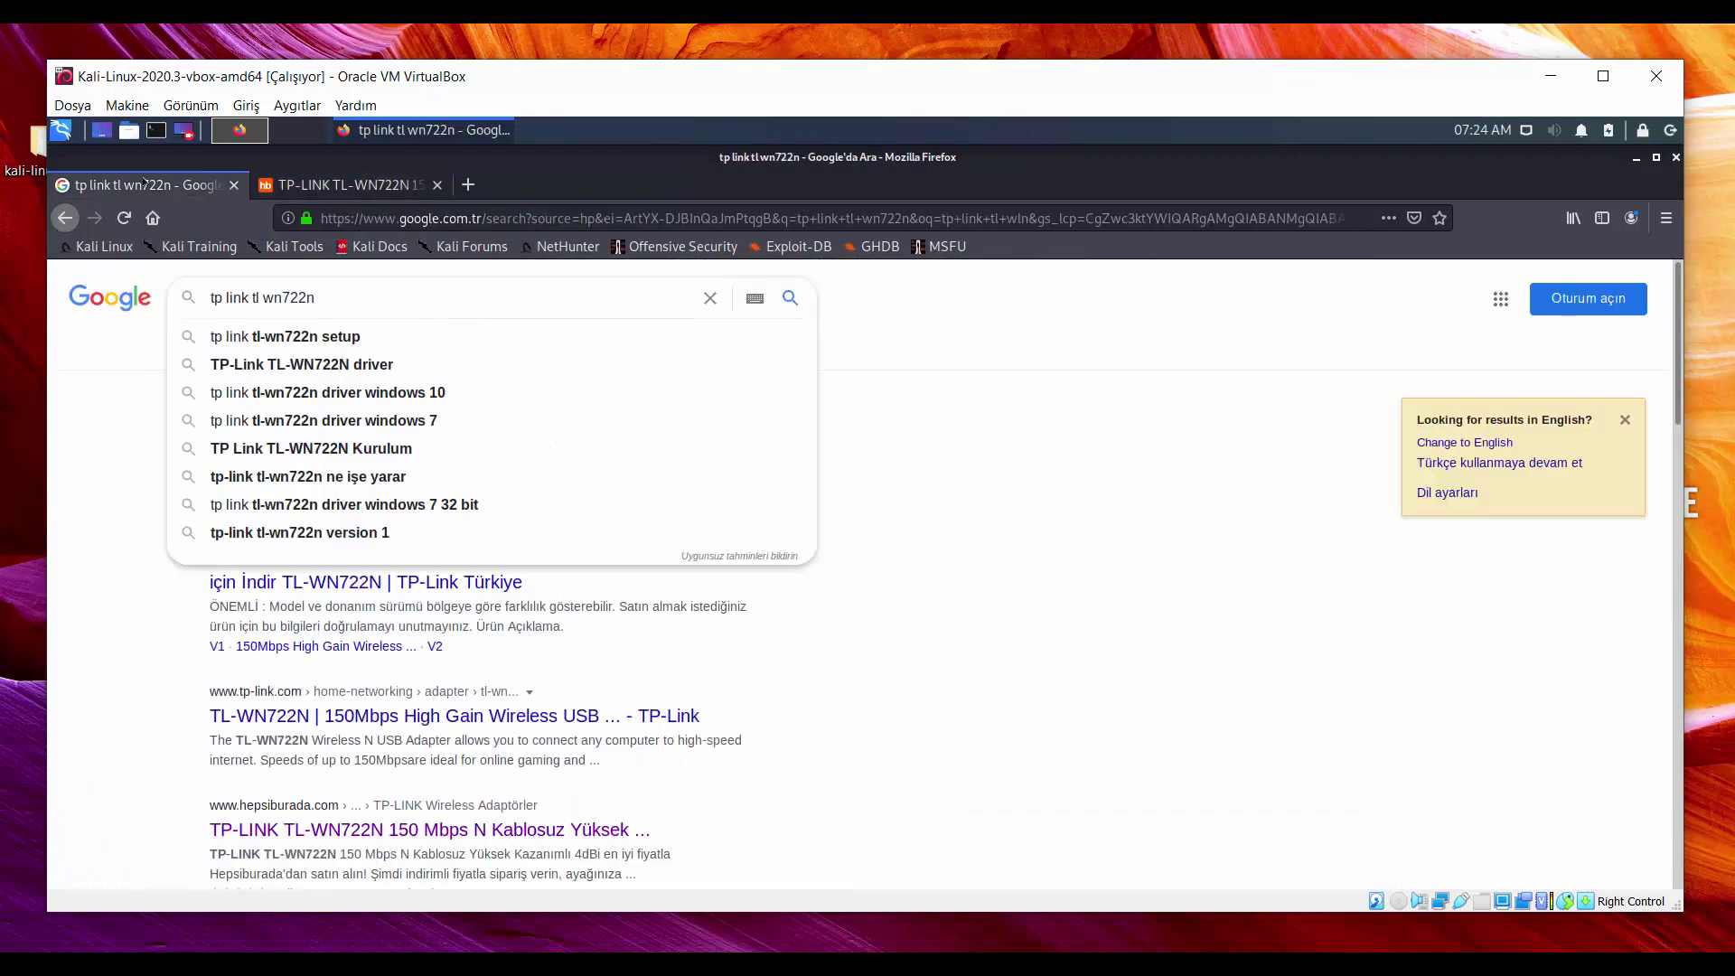
text(kali)
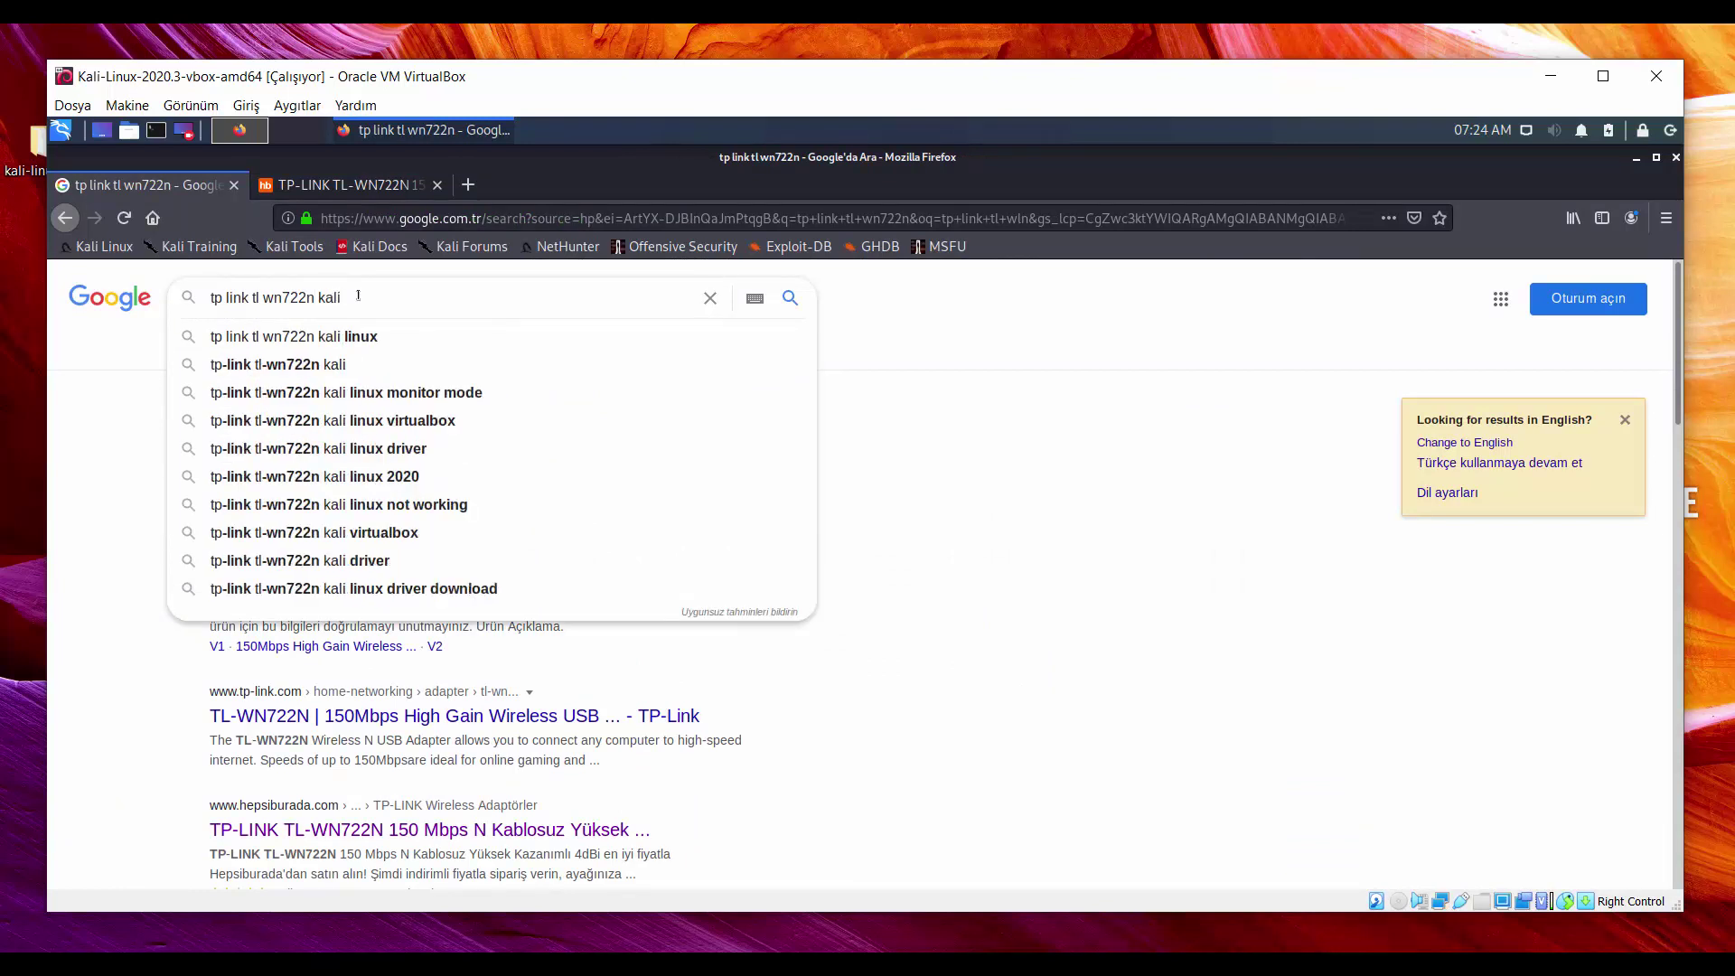
key(Return)
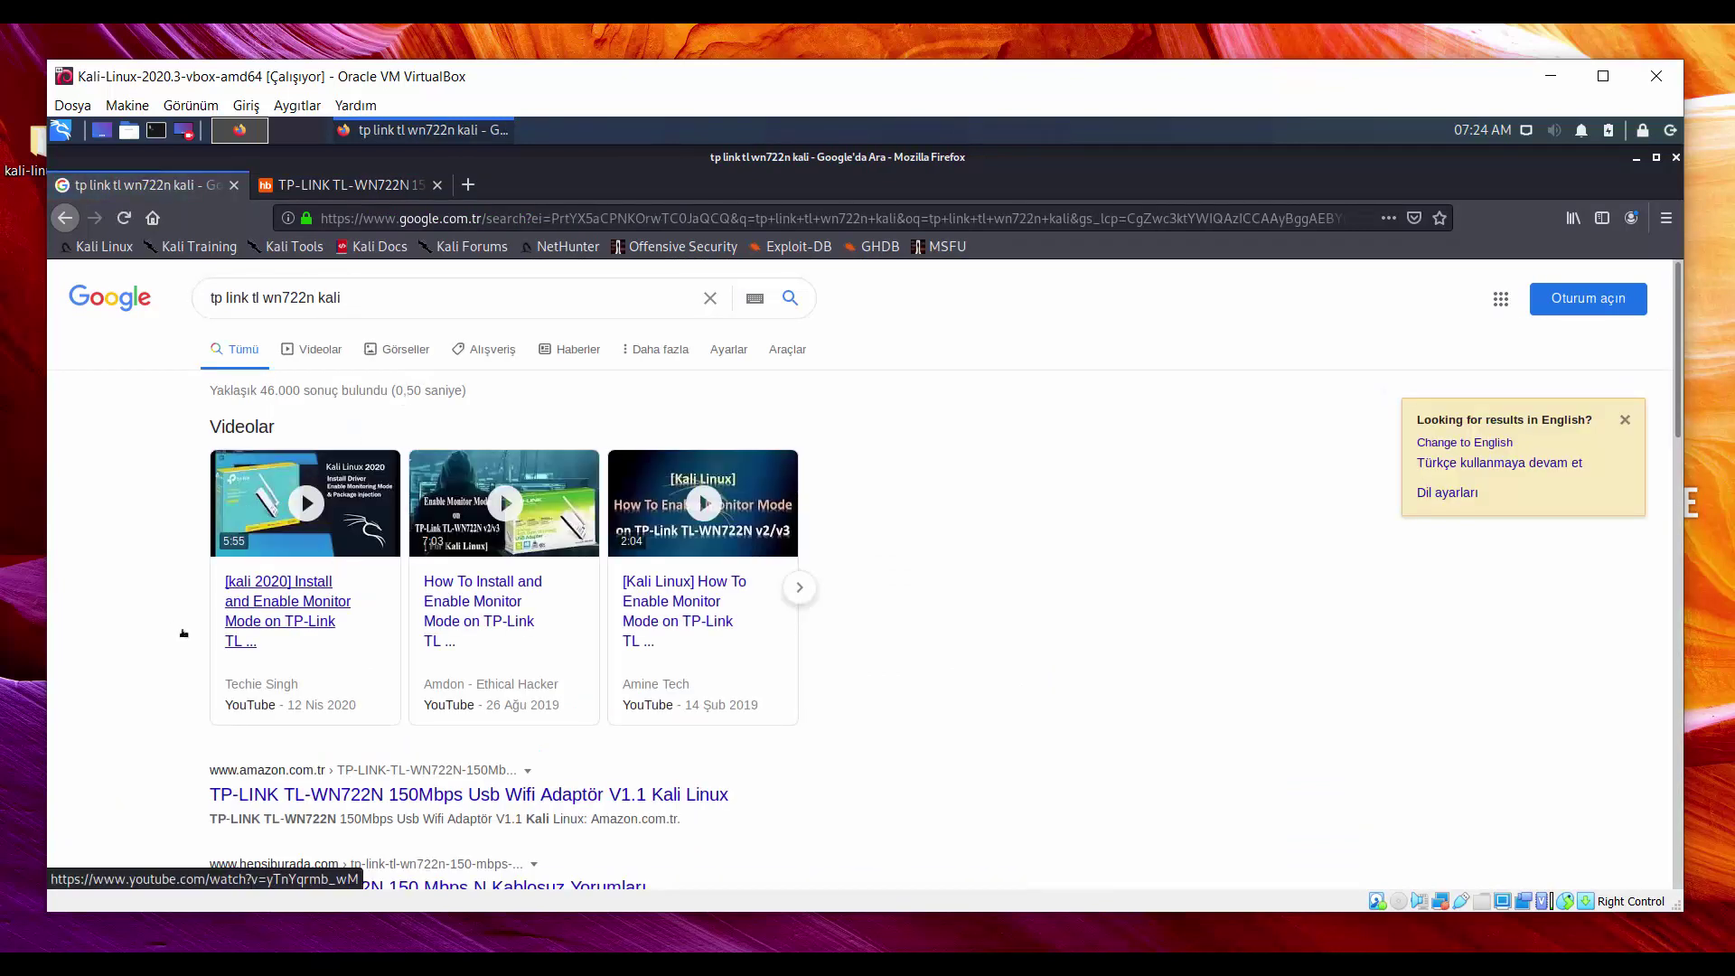
Open the n11.com result for the TP-LINK TL-WN722N Wifi Adaptör V1.1 in a new tab and dismiss its promotional popup
scroll(184, 634, down, 5)
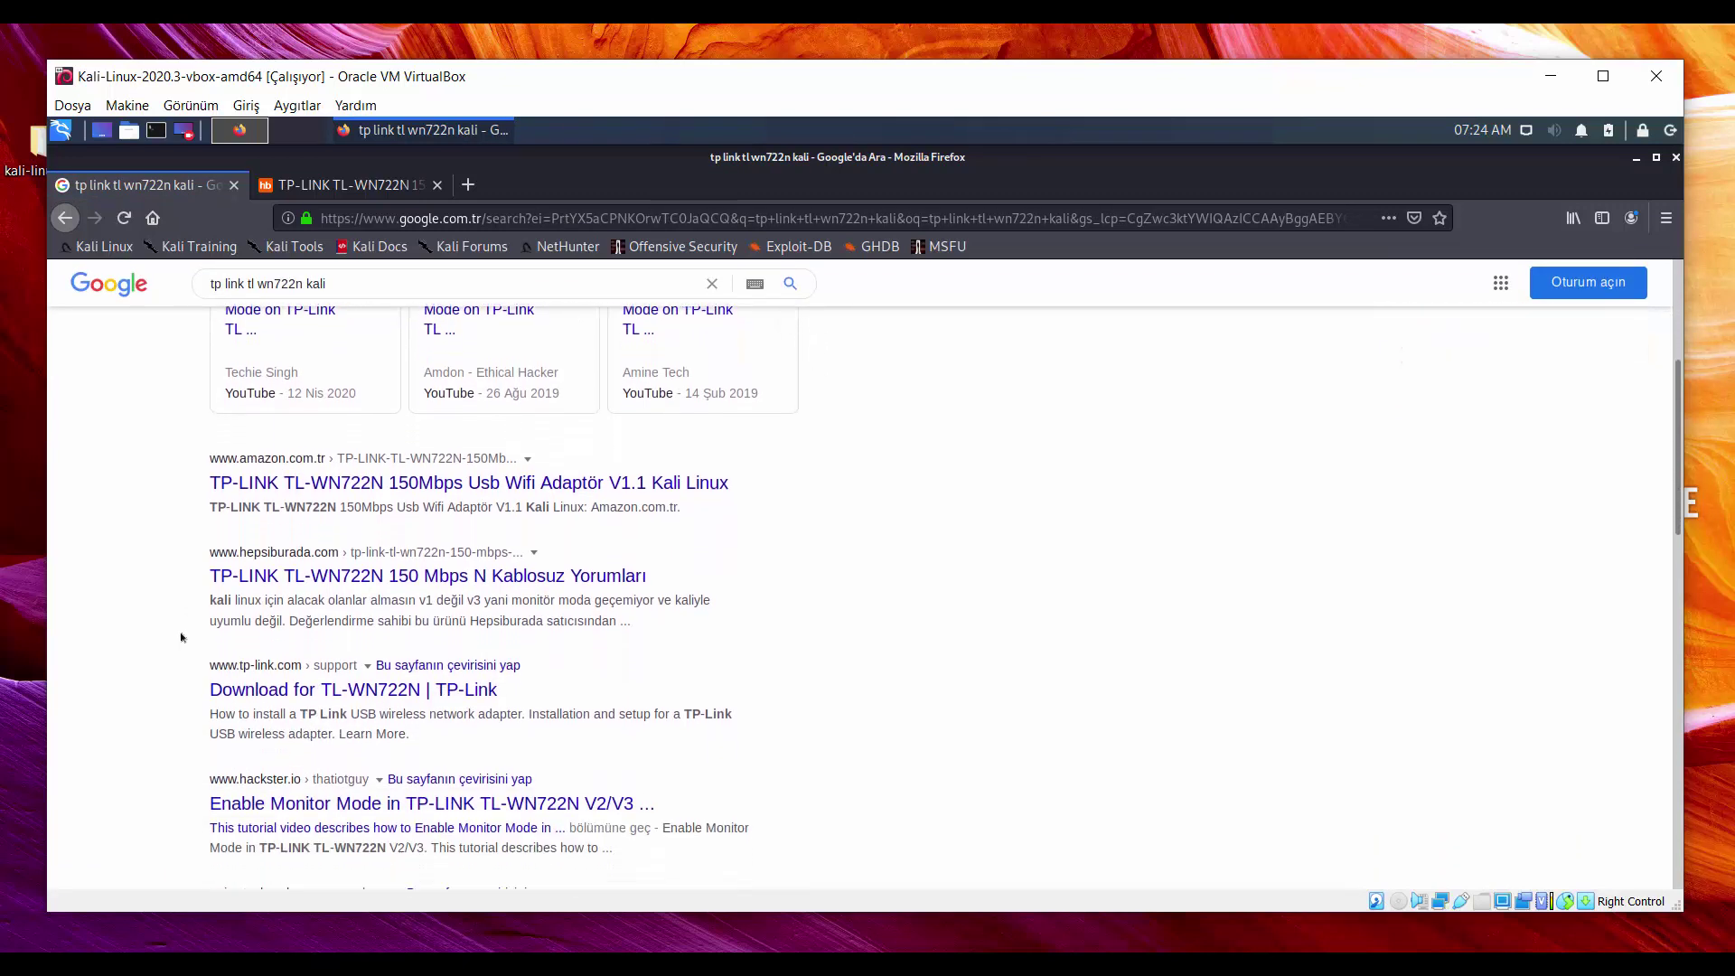
scroll(180, 637, down, 6)
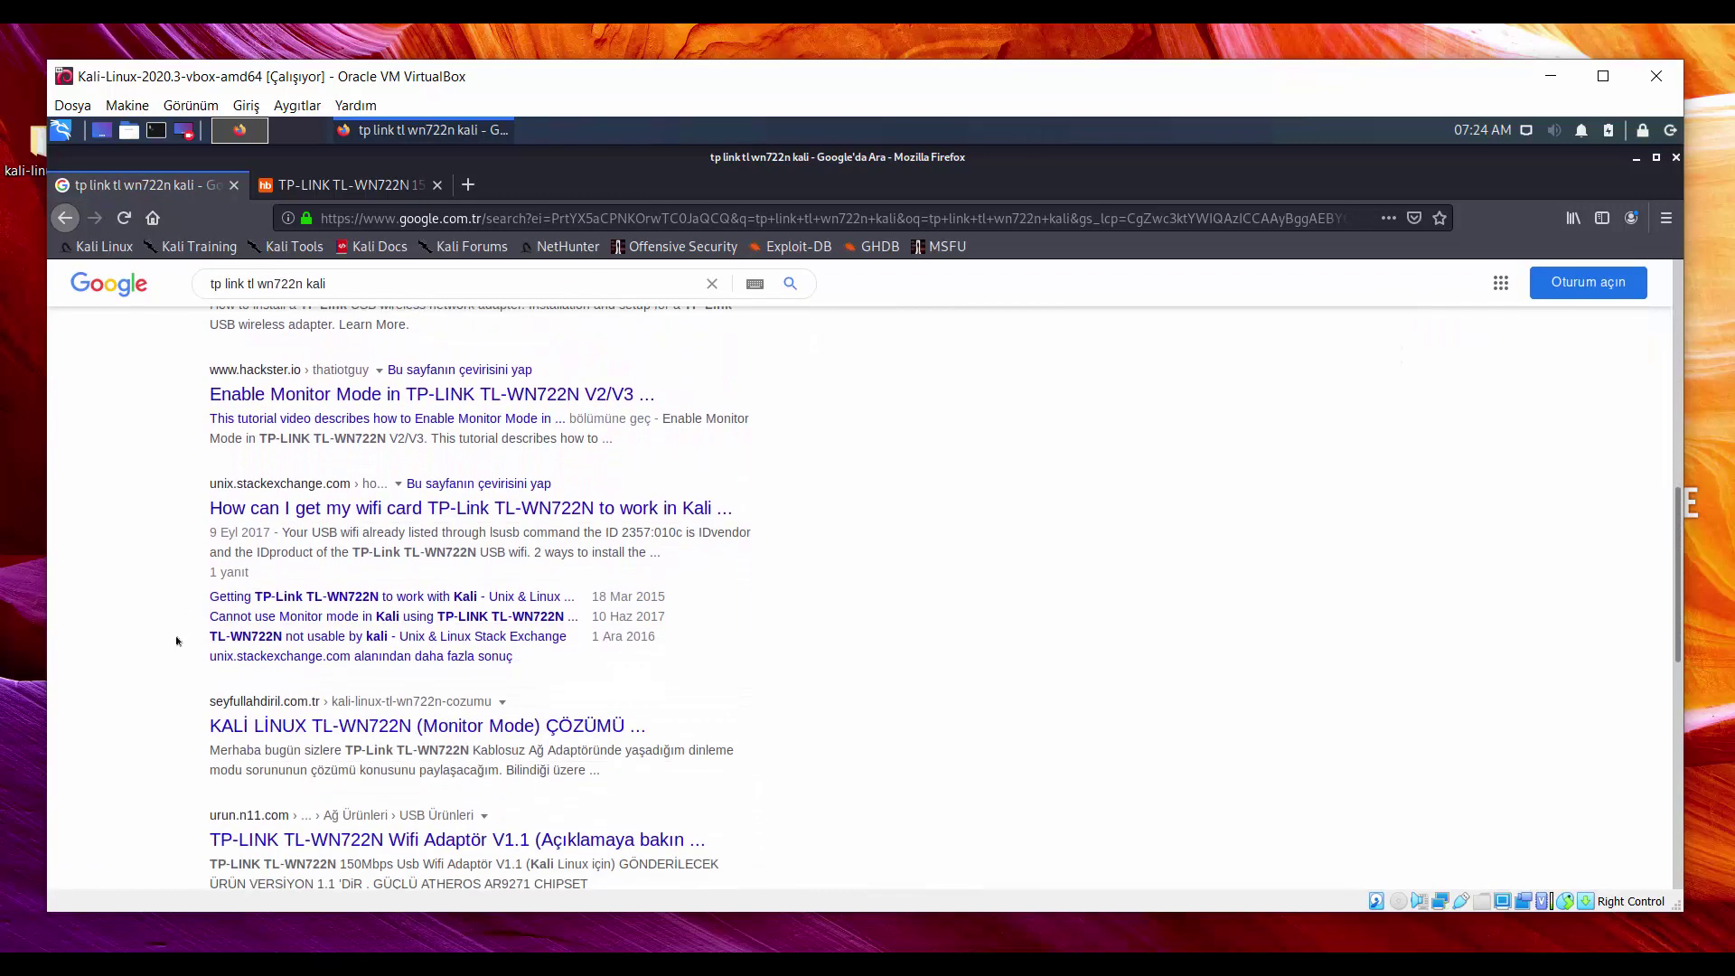
scroll(176, 641, down, 2)
middle_click(452, 737)
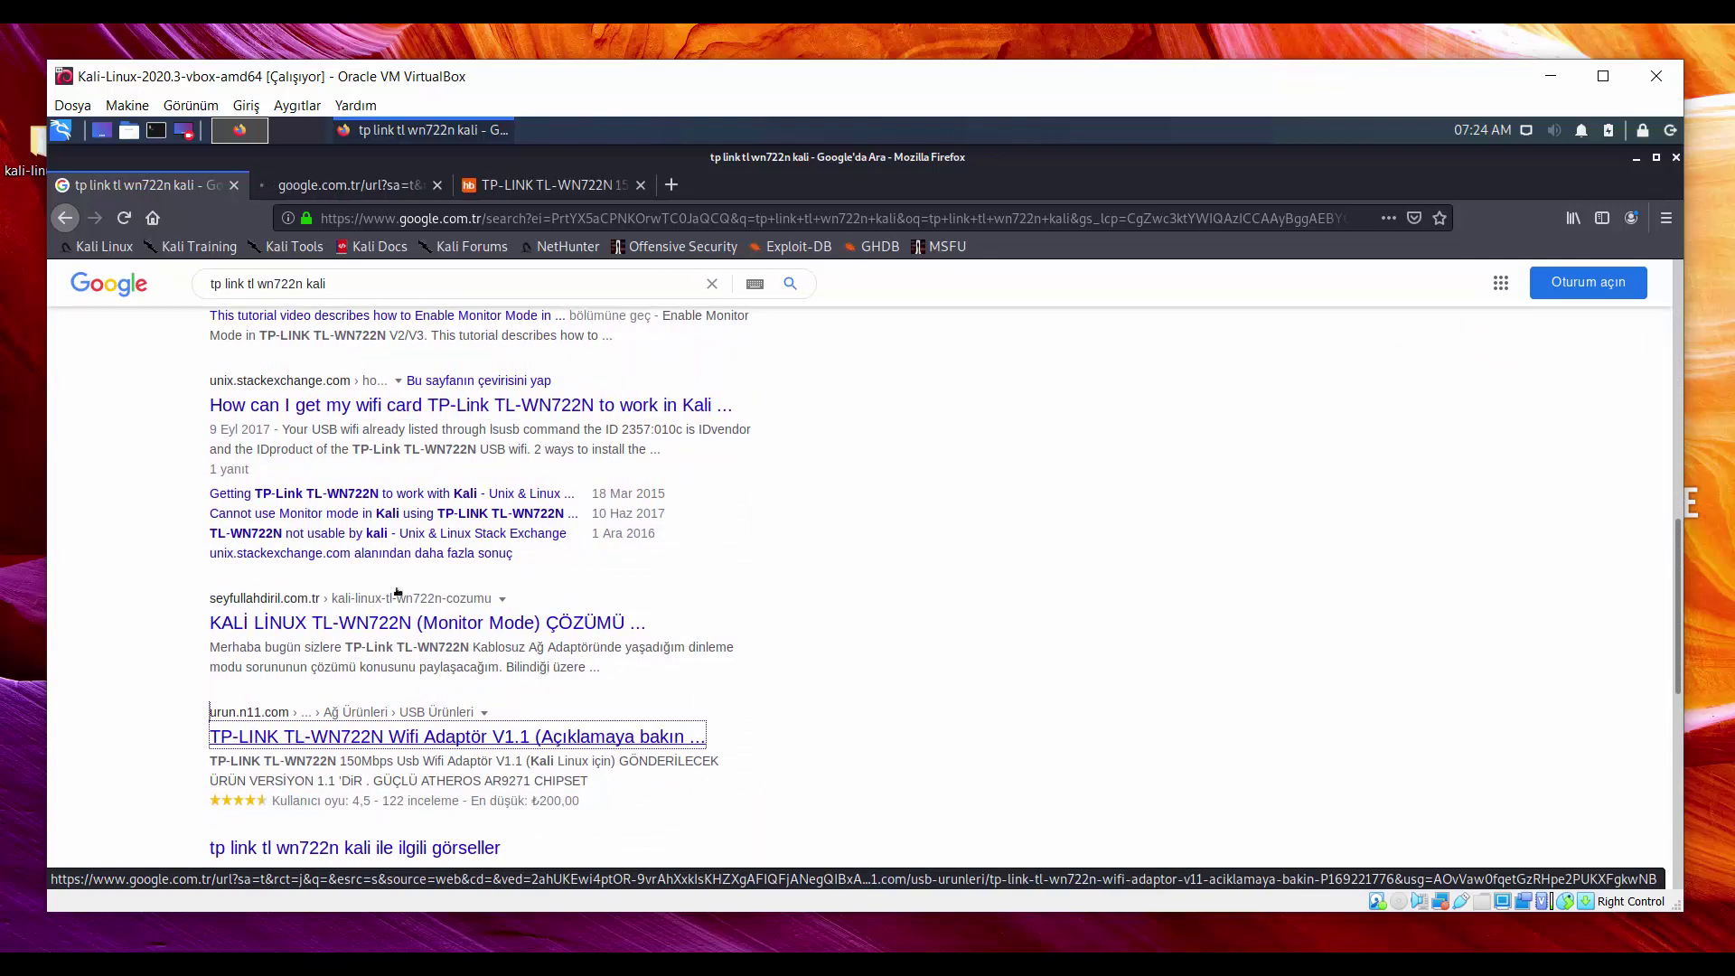
click(352, 184)
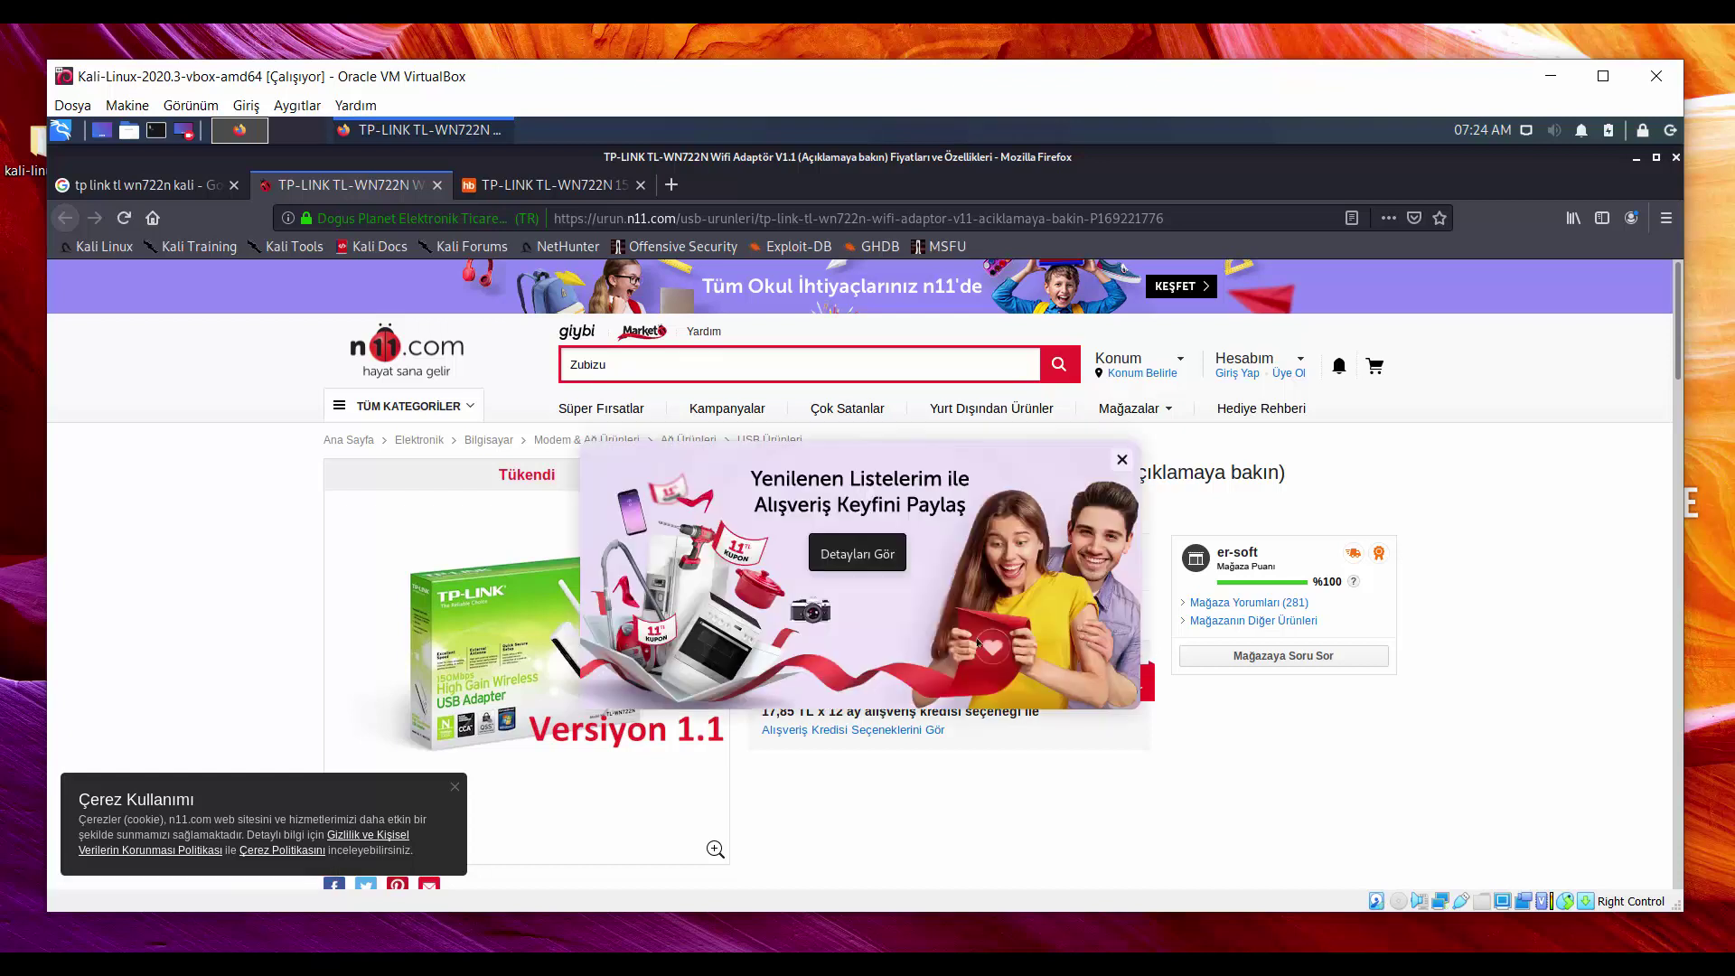
click(1118, 460)
Examine the n11 product description for the adapter's version, chipset and Kali Linux support
scroll(812, 690, down, 3)
scroll(811, 691, up, 3)
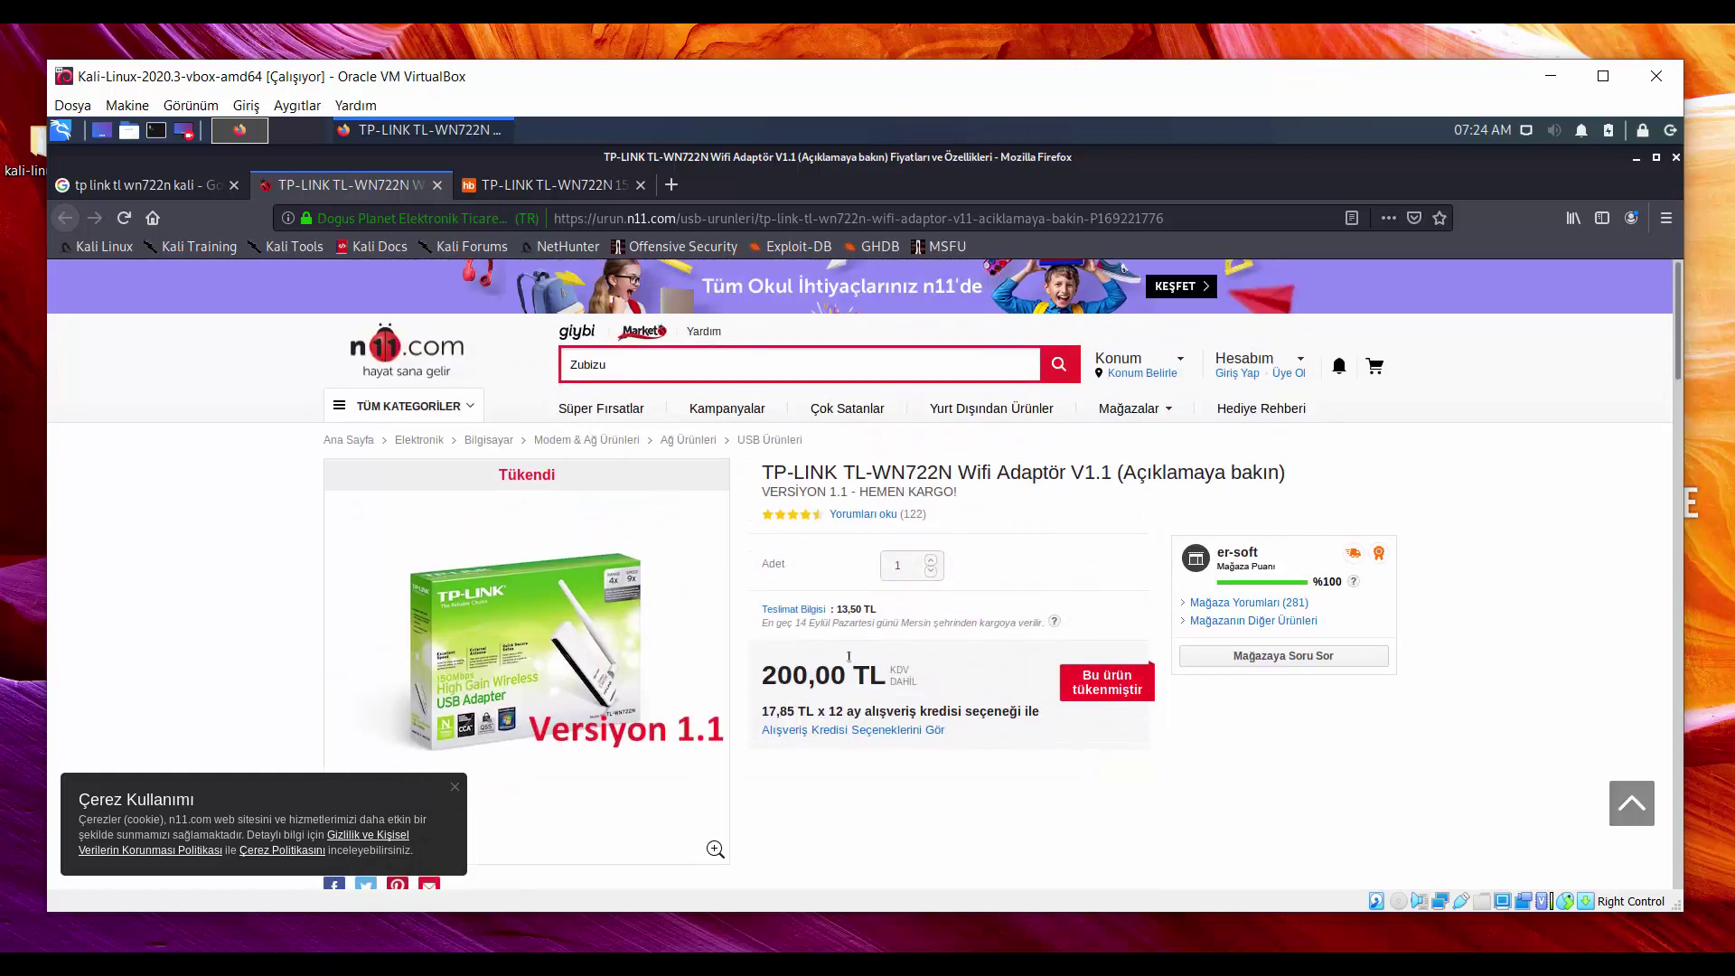
scroll(820, 704, down, 10)
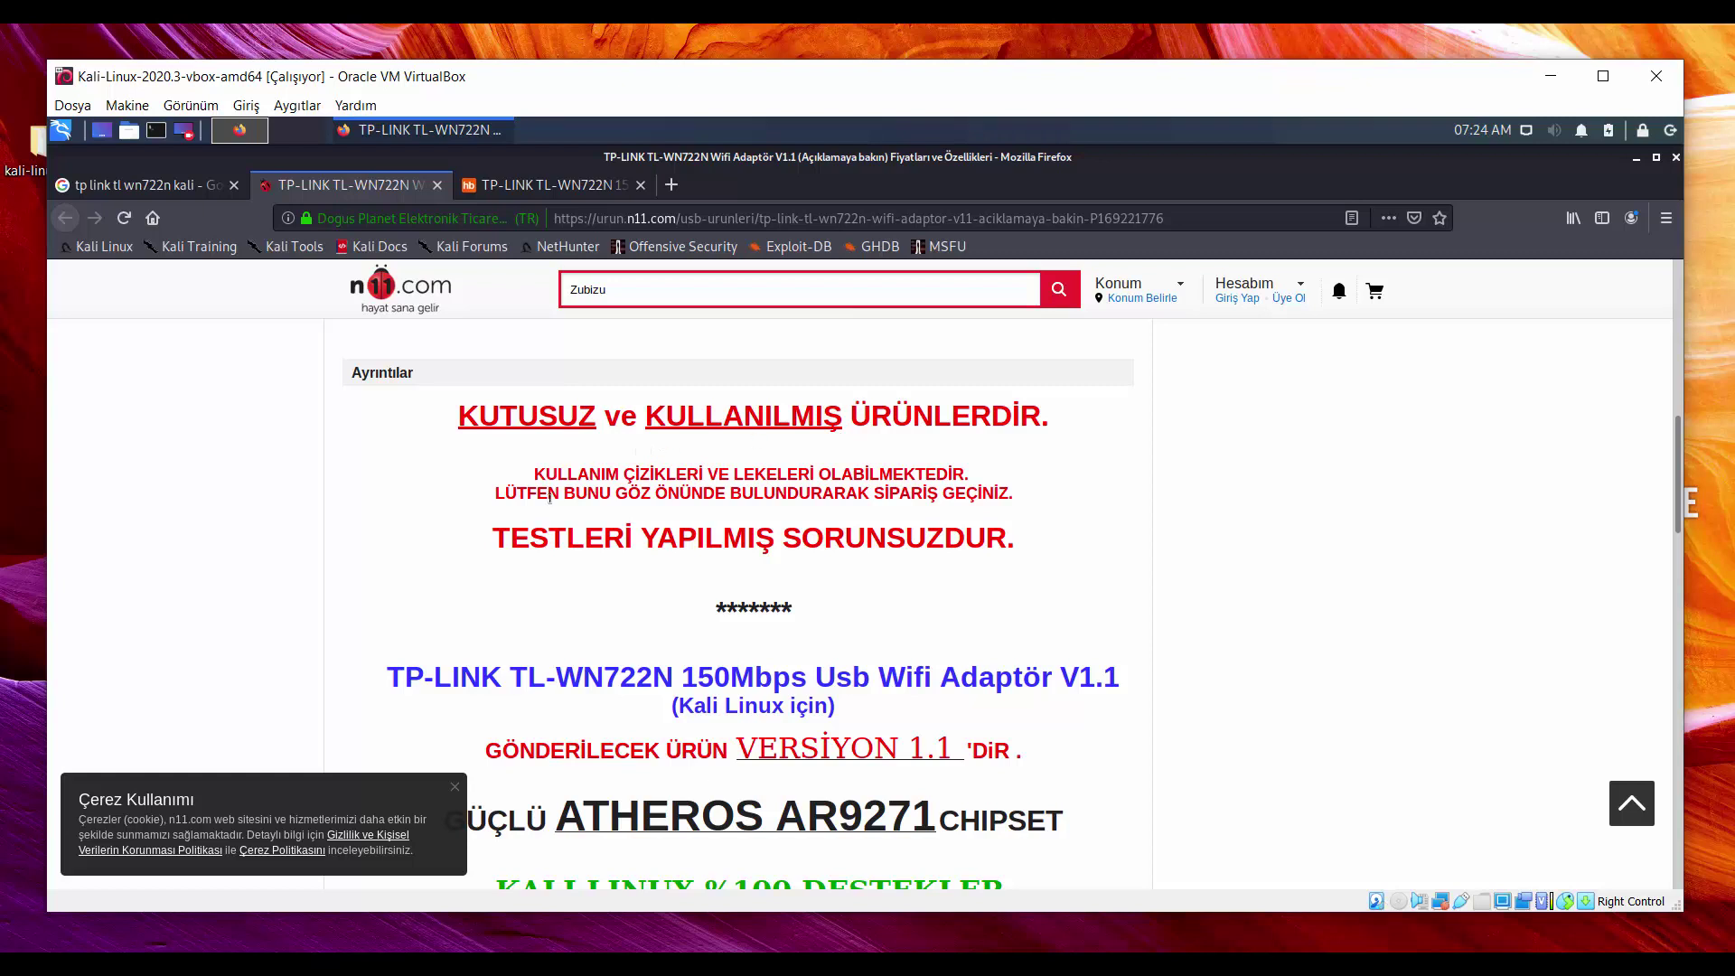
scroll(587, 707, down, 3)
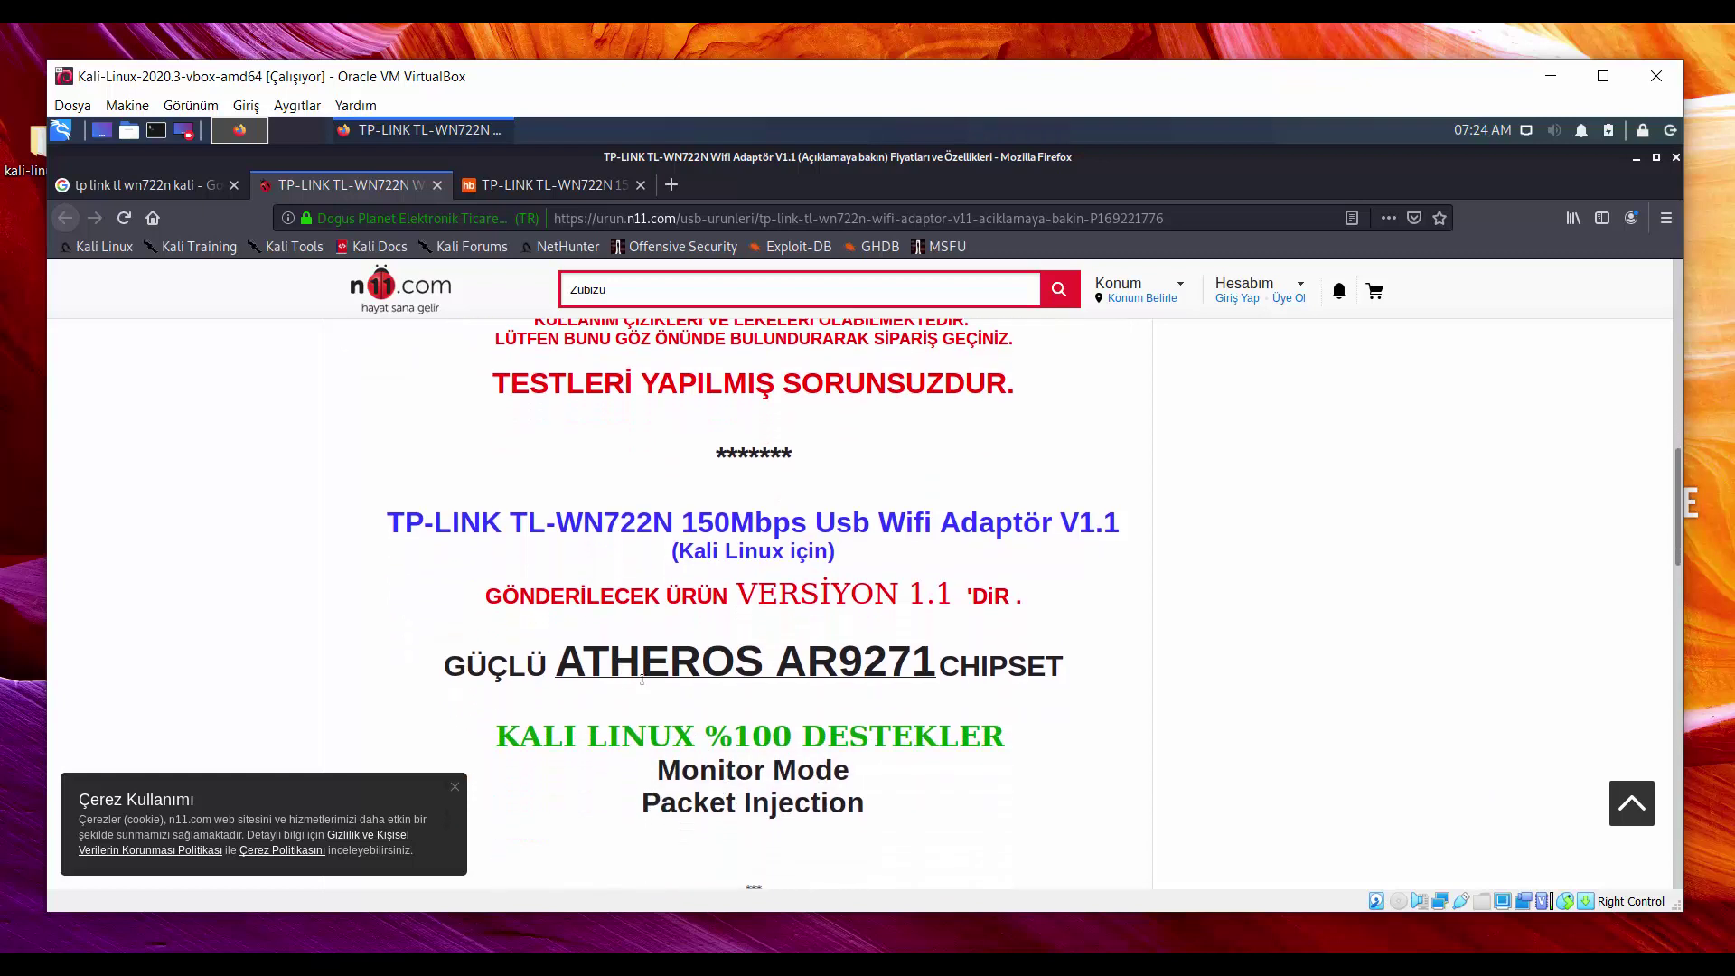
drag(462, 663, 1102, 662)
click(543, 637)
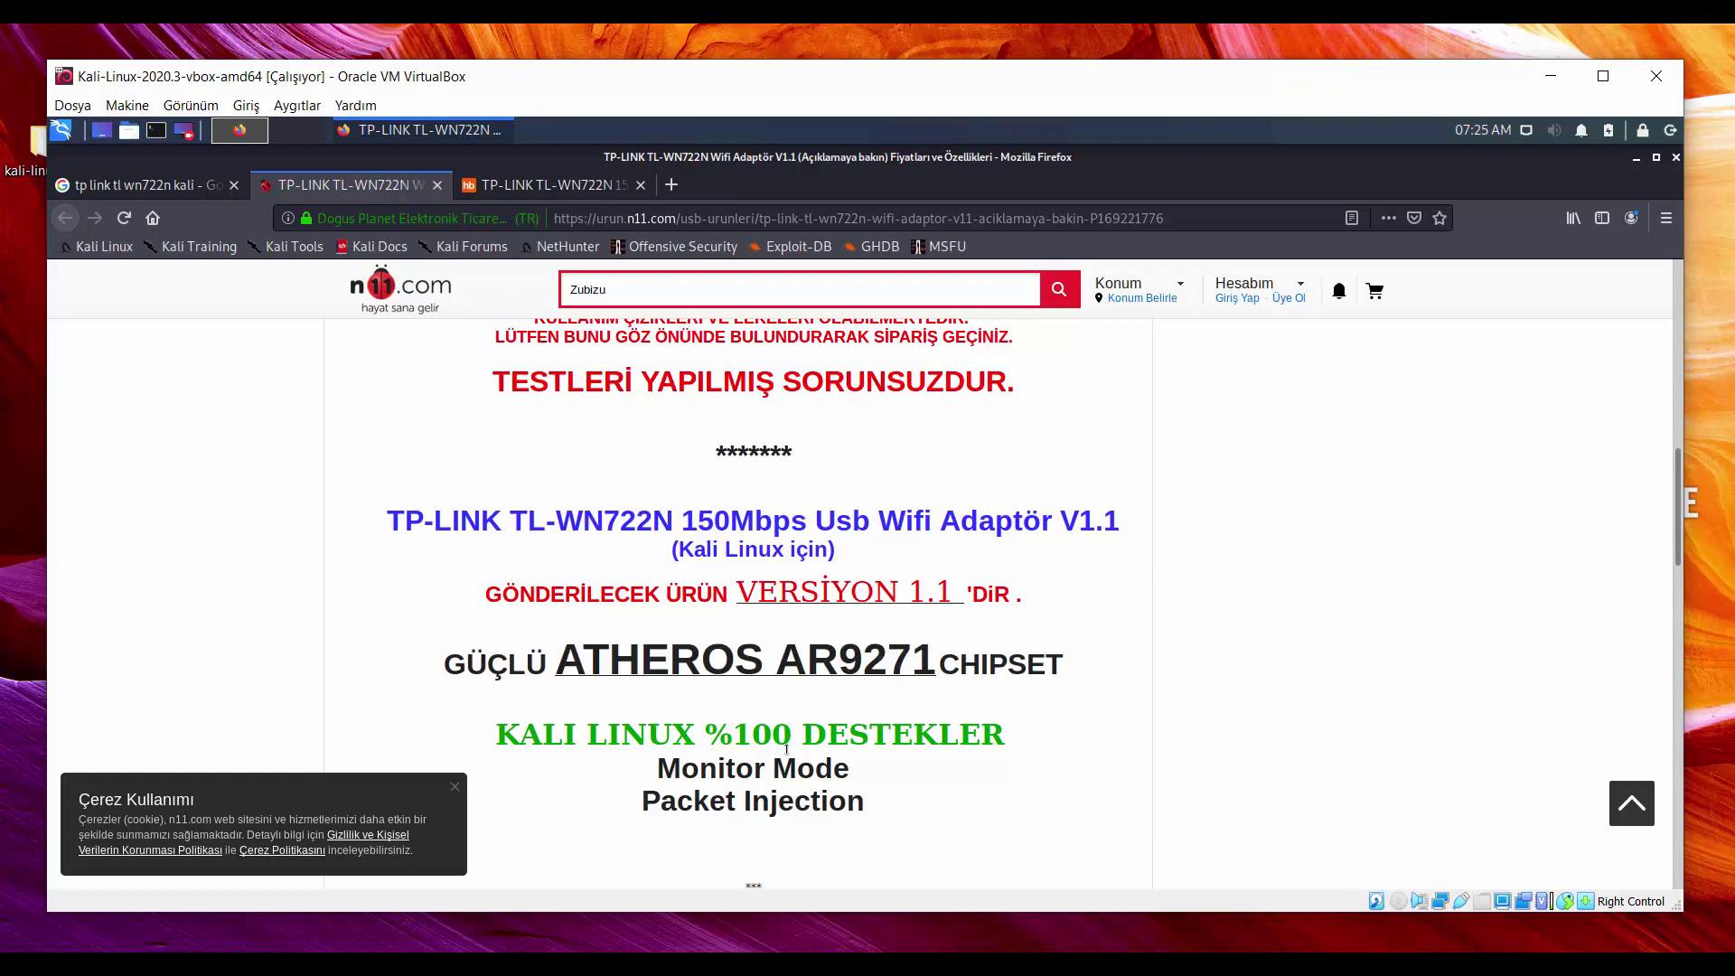
scroll(769, 650, down, 7)
scroll(695, 638, down, 4)
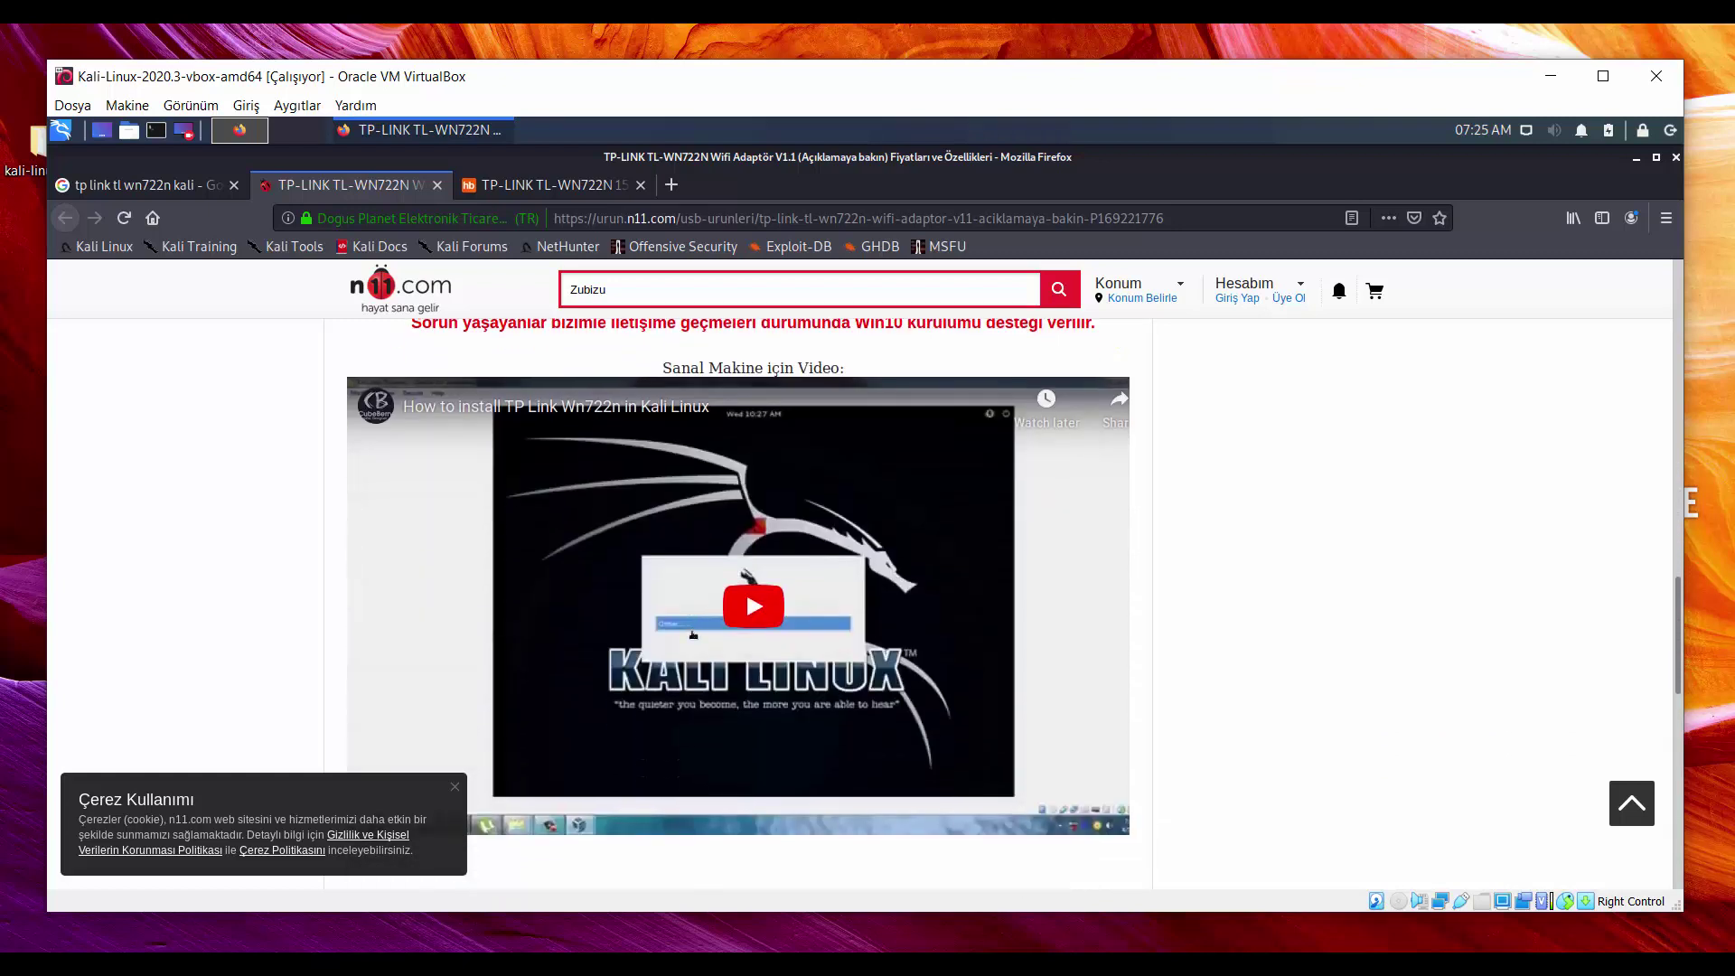
Play the embedded "How to install TP Link Wn722n in Kali Linux" video, skim through its main parts, and pause it
click(627, 714)
scroll(503, 648, down, 3)
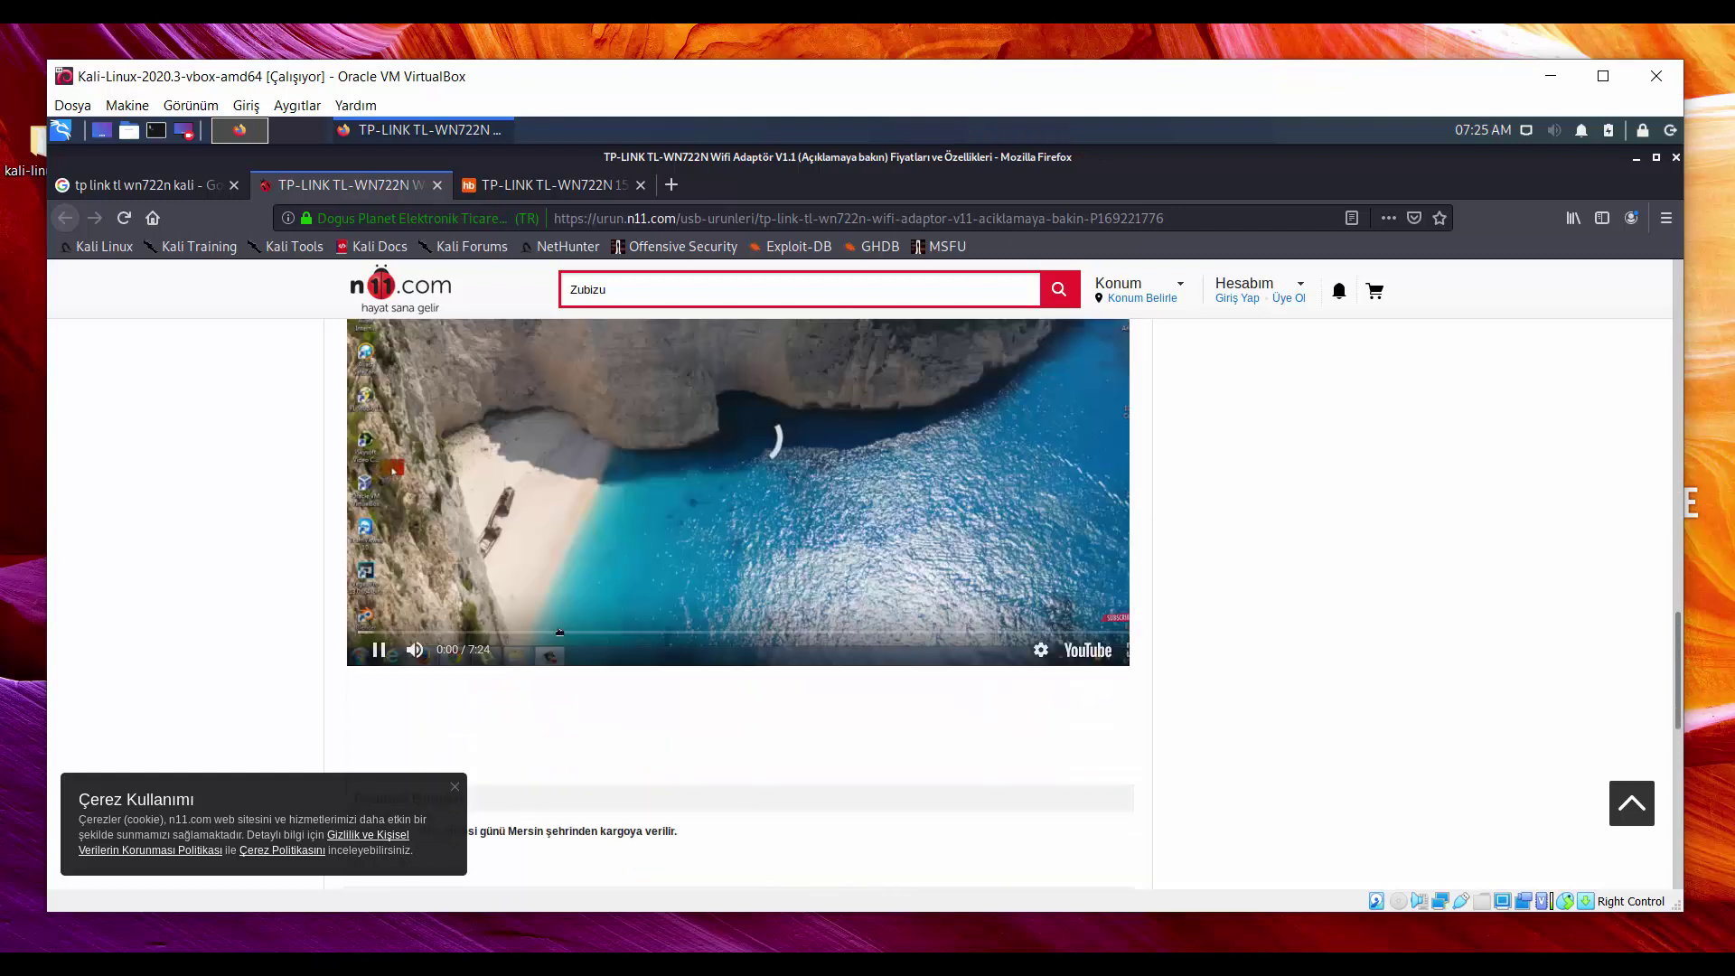
click(590, 632)
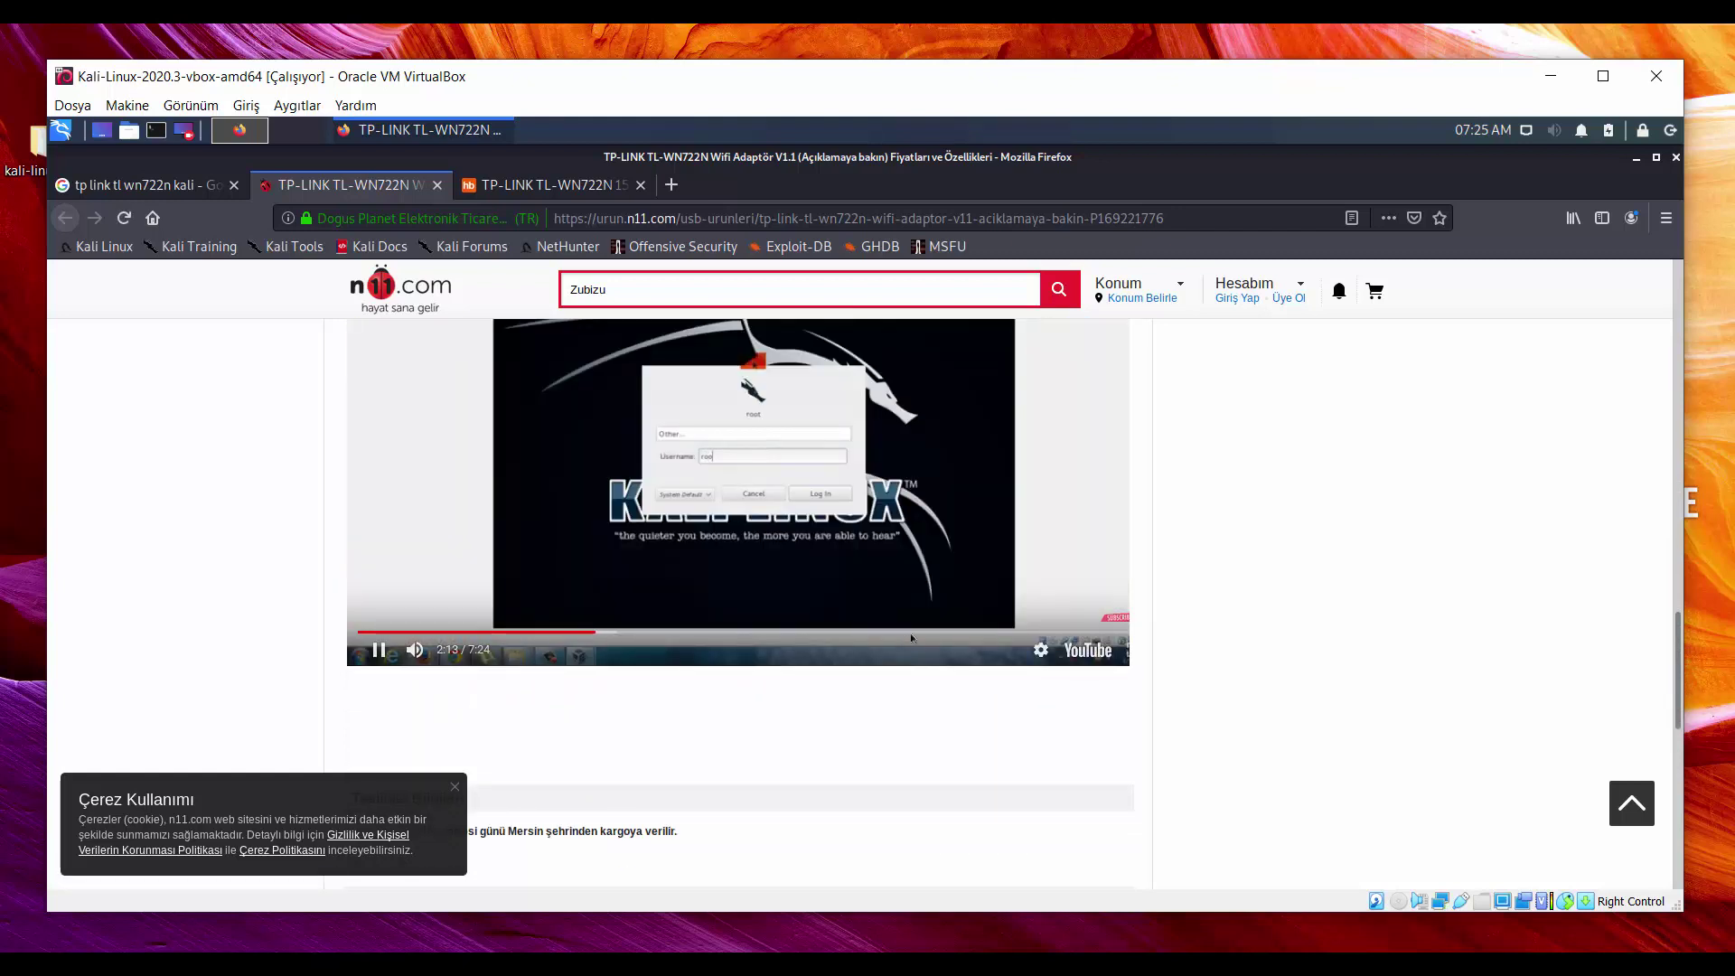
click(1000, 632)
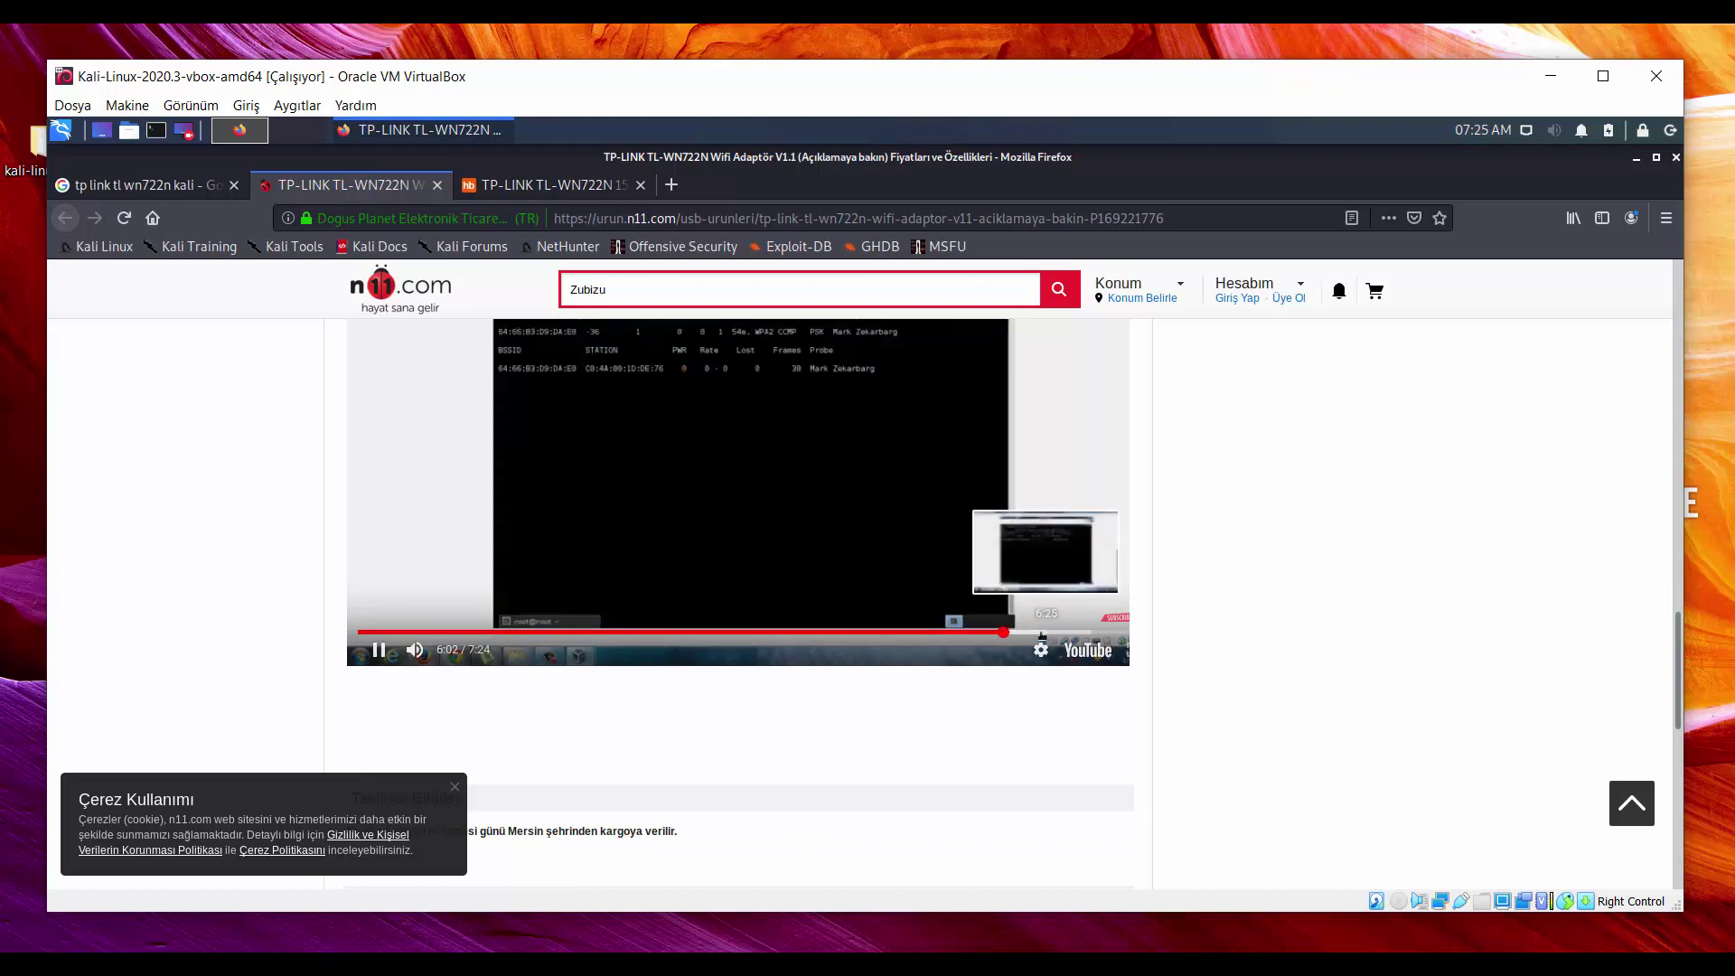
click(1058, 632)
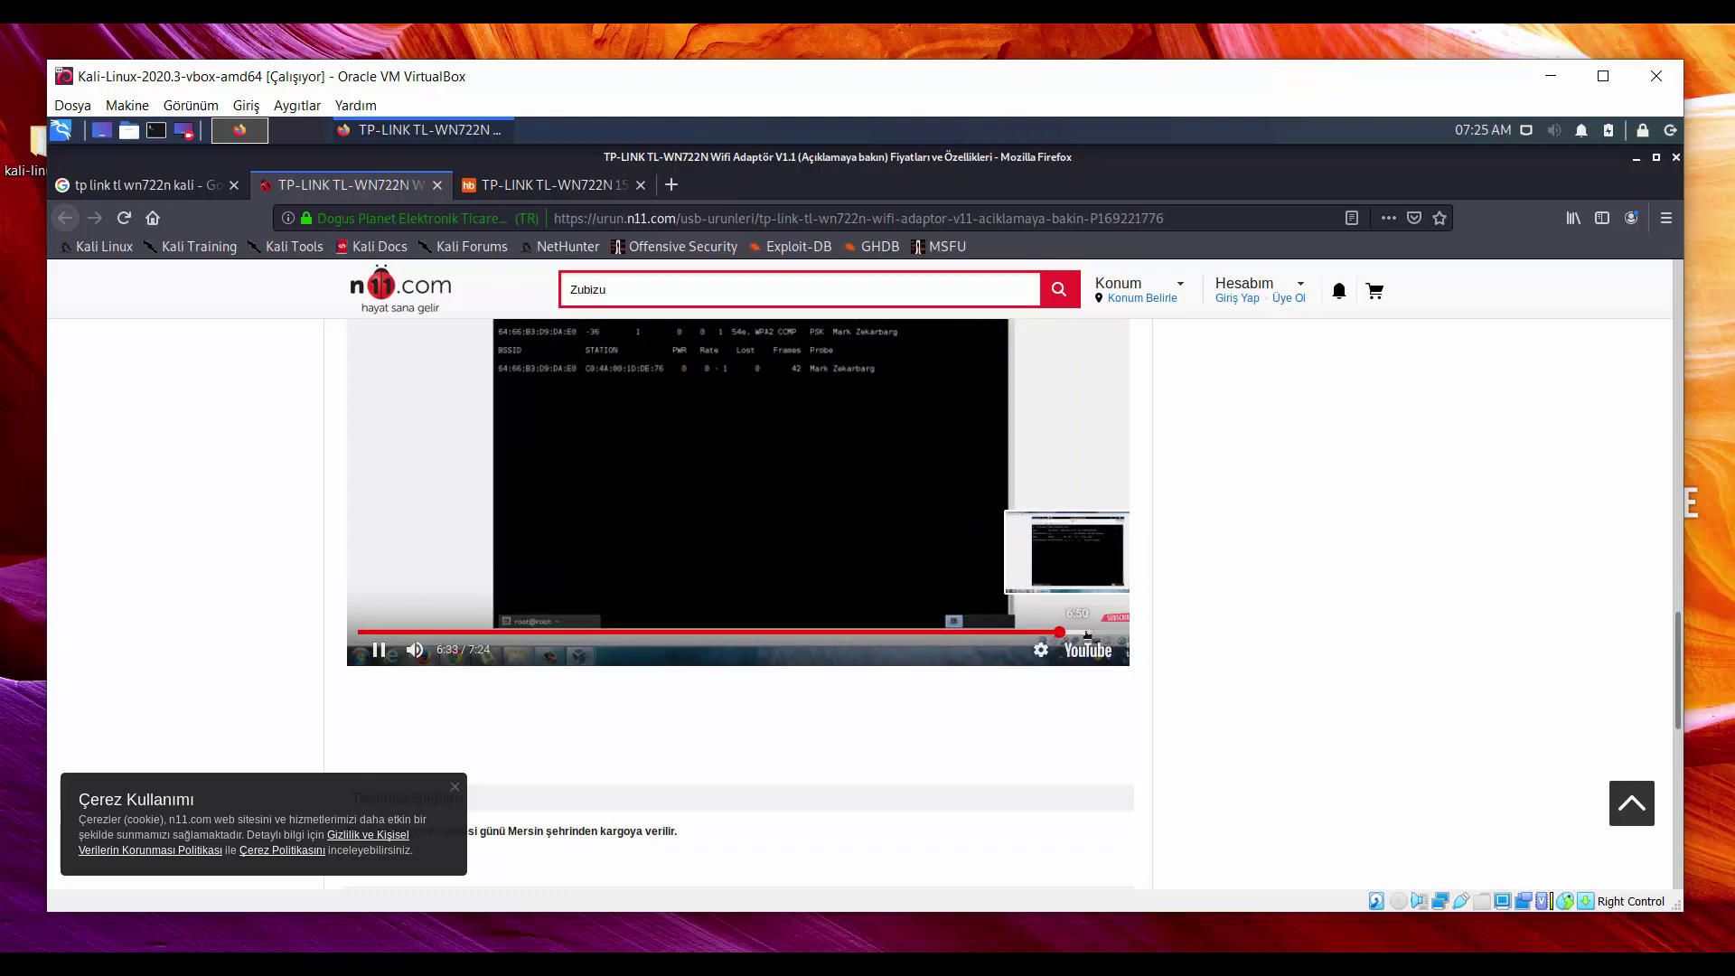
click(1087, 632)
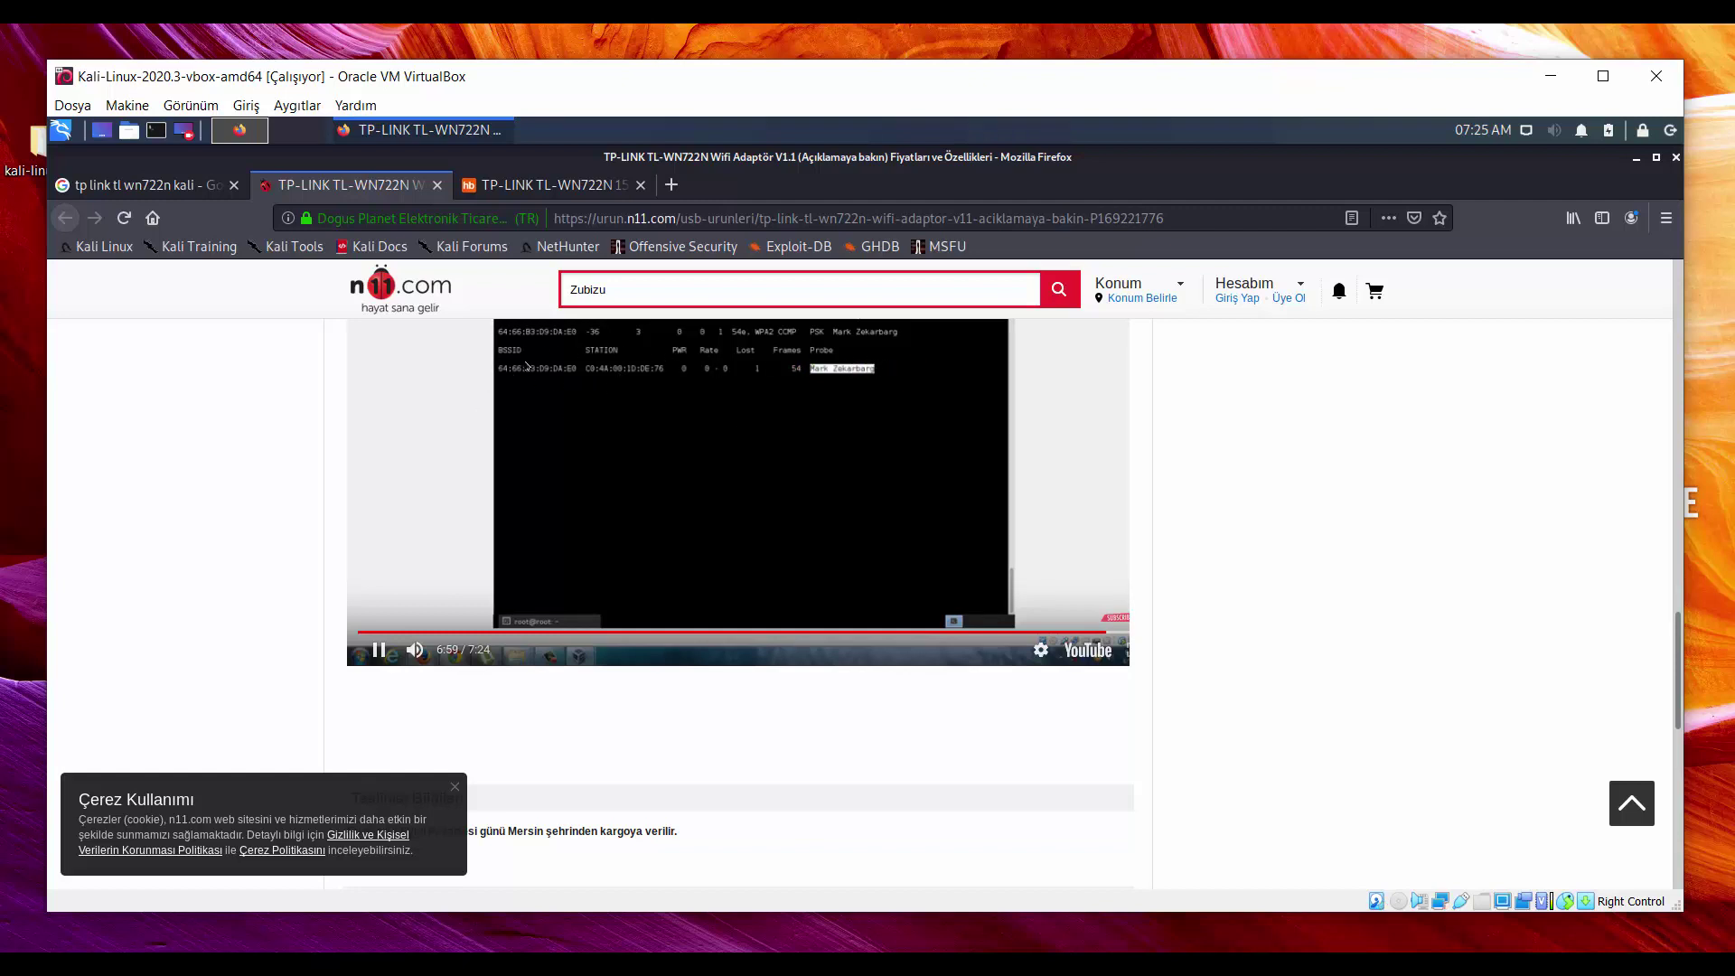
click(710, 630)
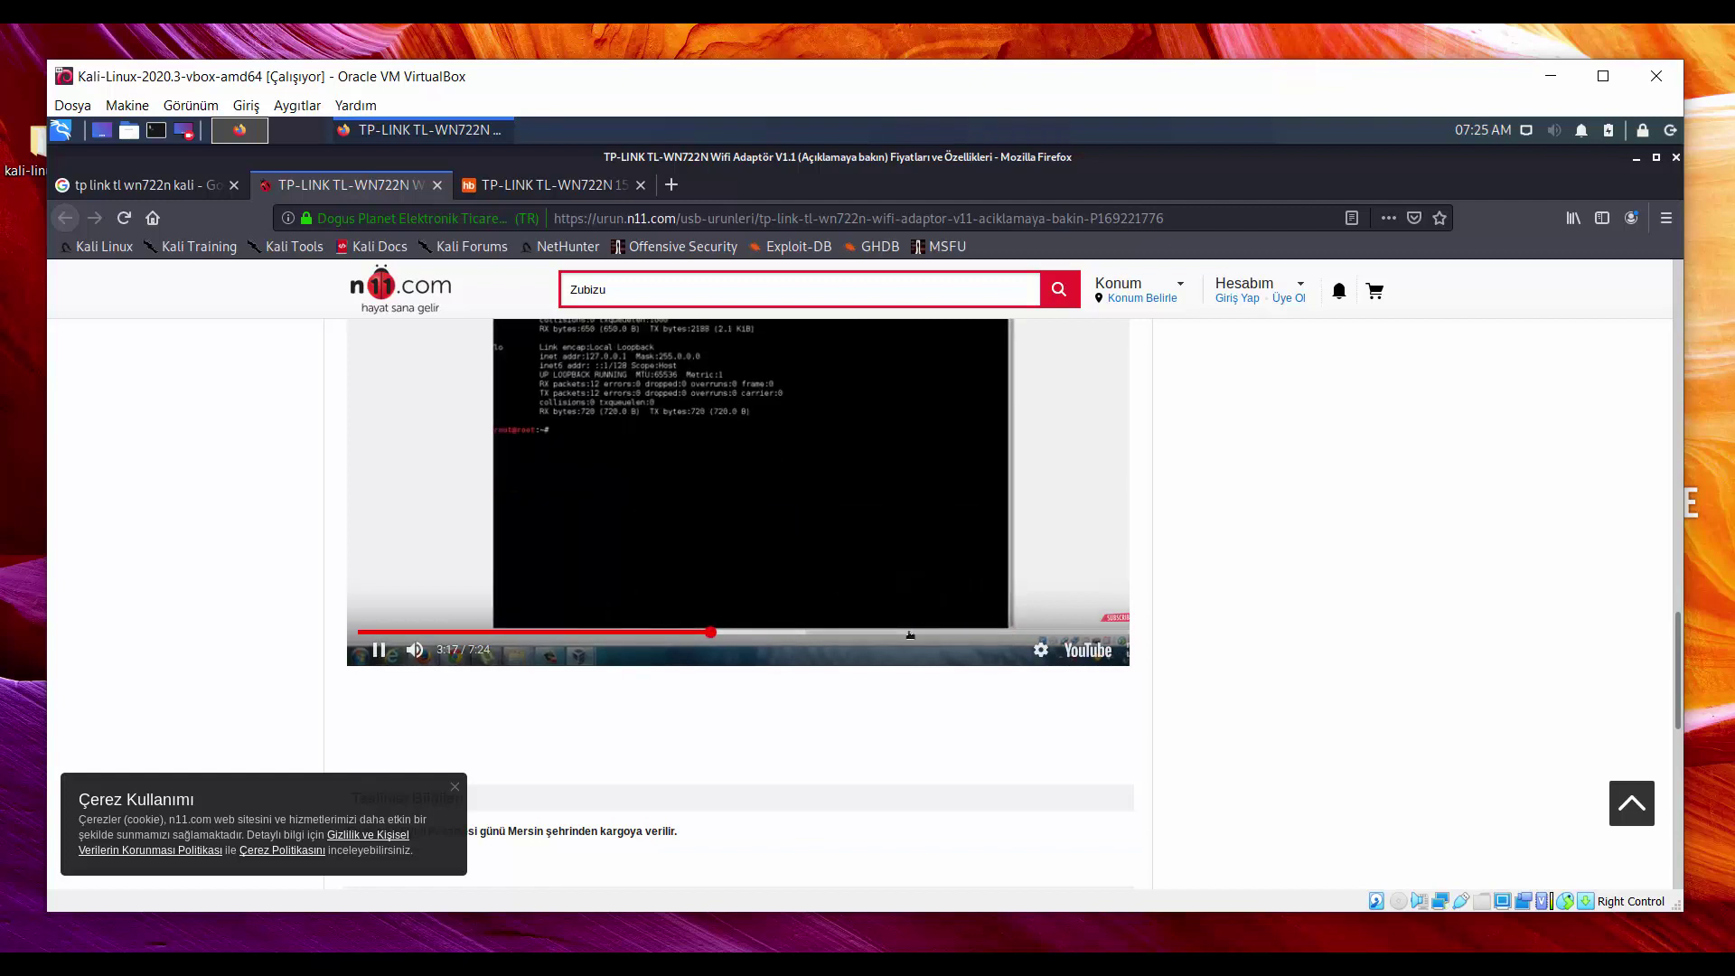
click(960, 631)
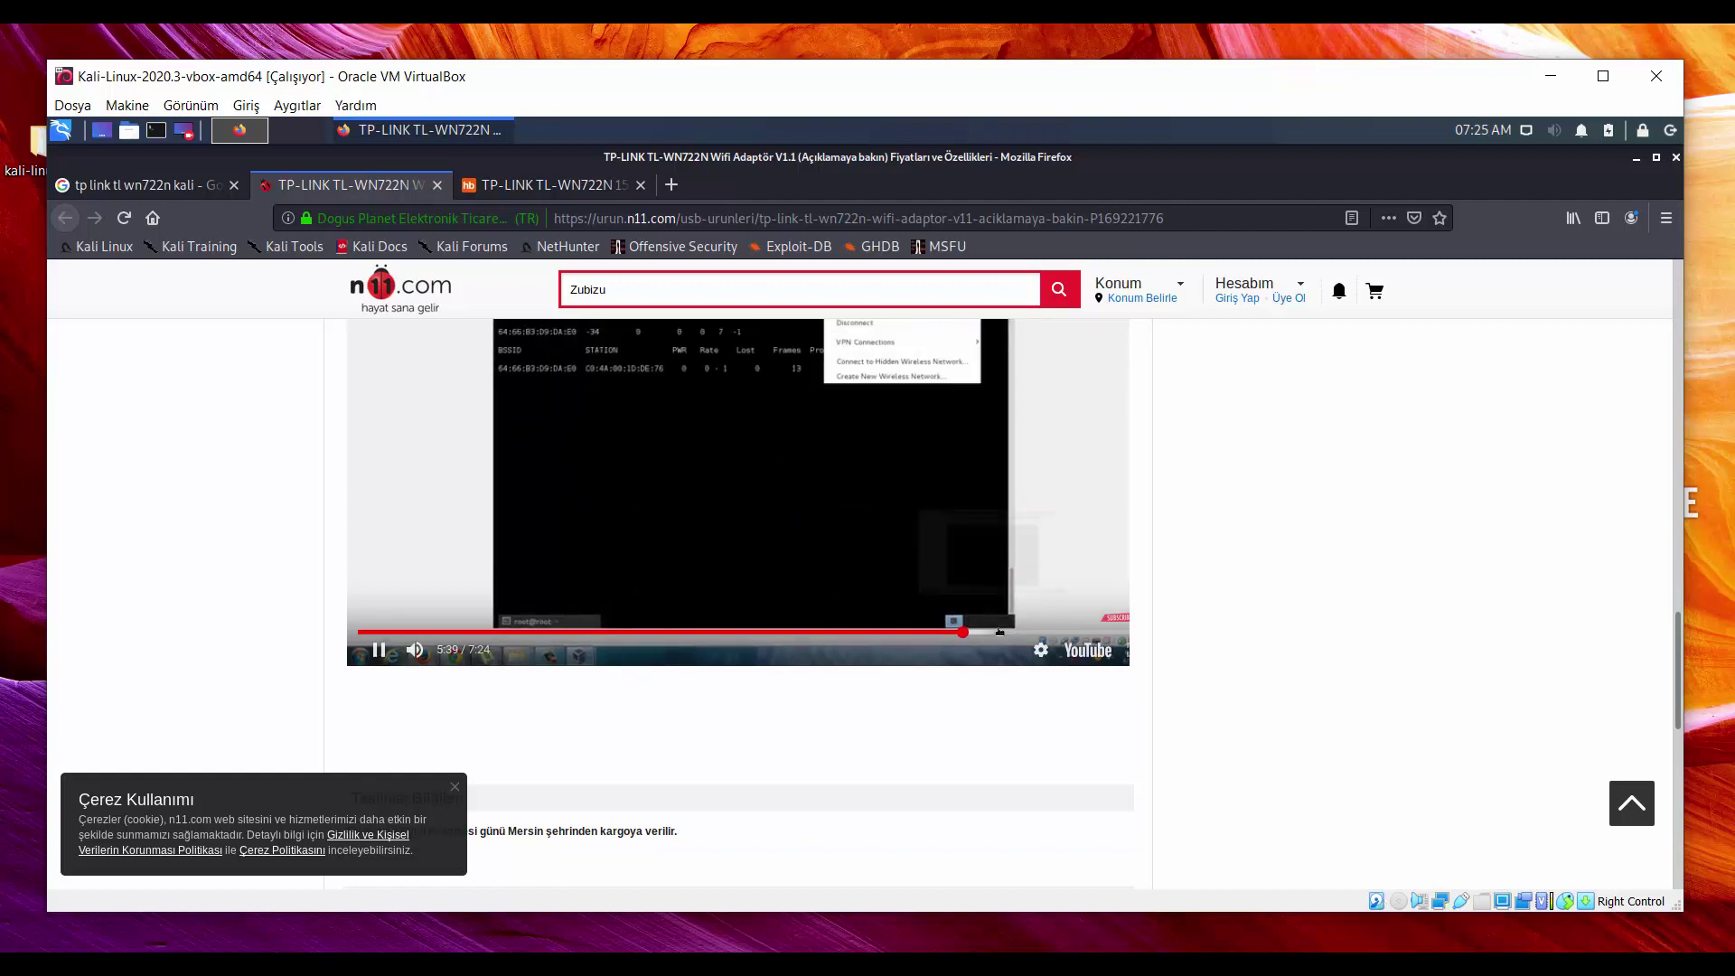
click(1000, 631)
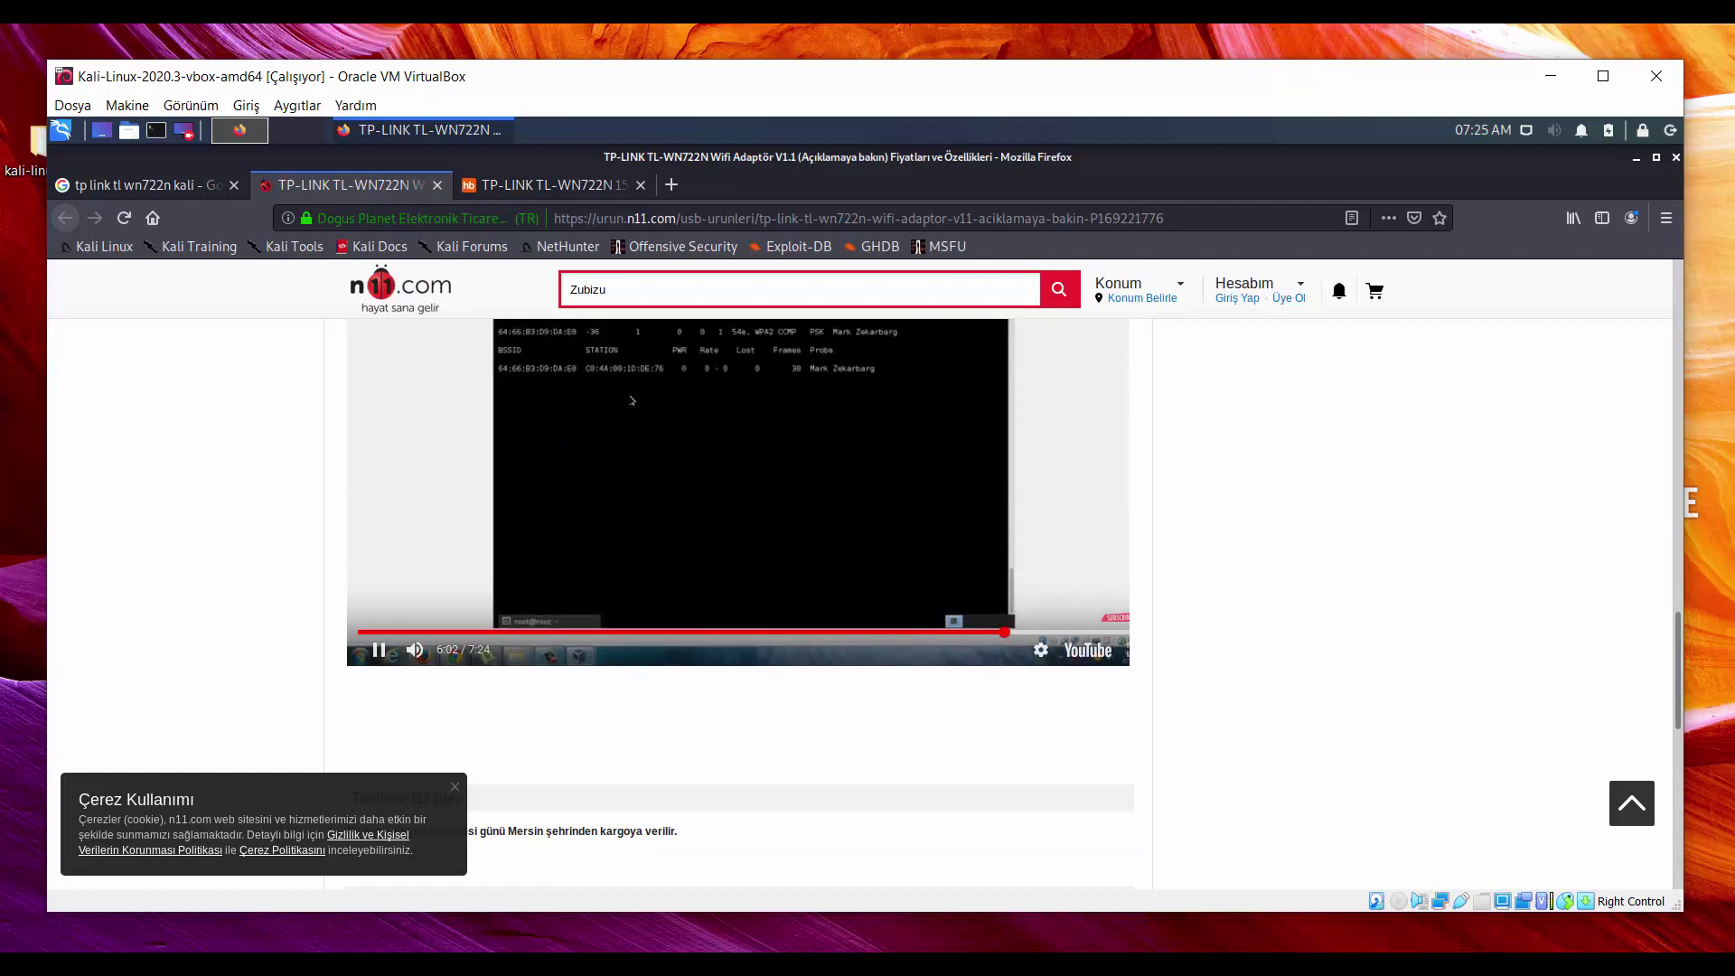
click(748, 434)
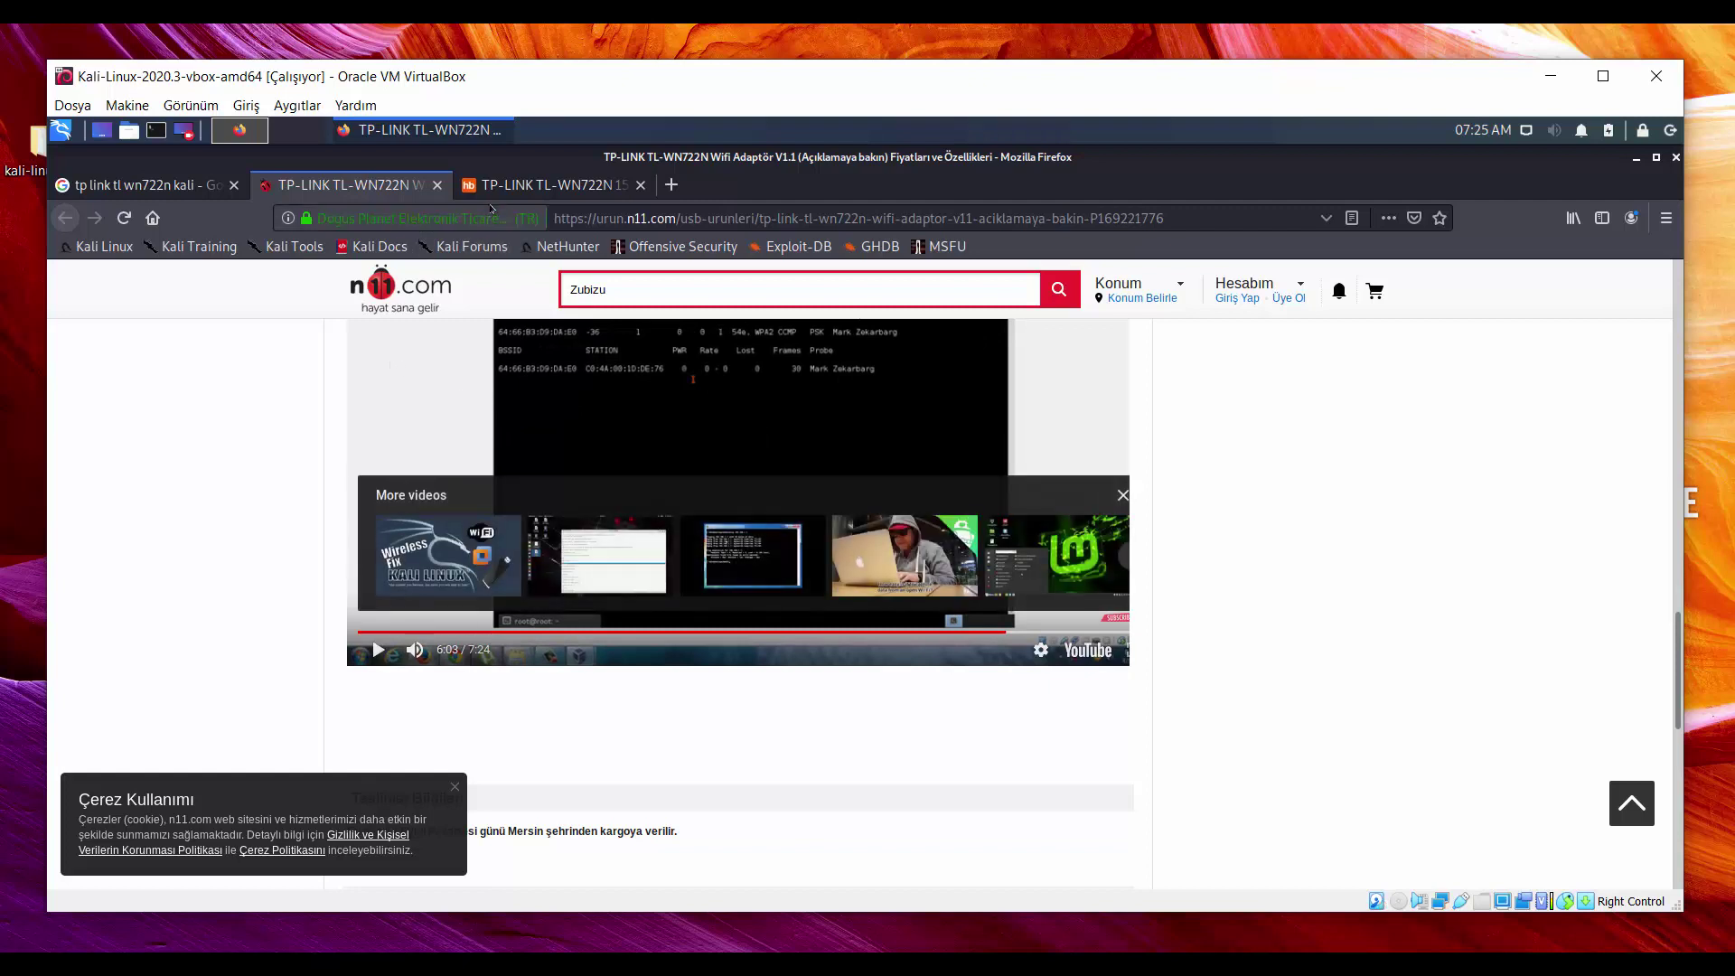
Review the adapter's Hepsiburada page again and look through the remaining Google results
click(547, 184)
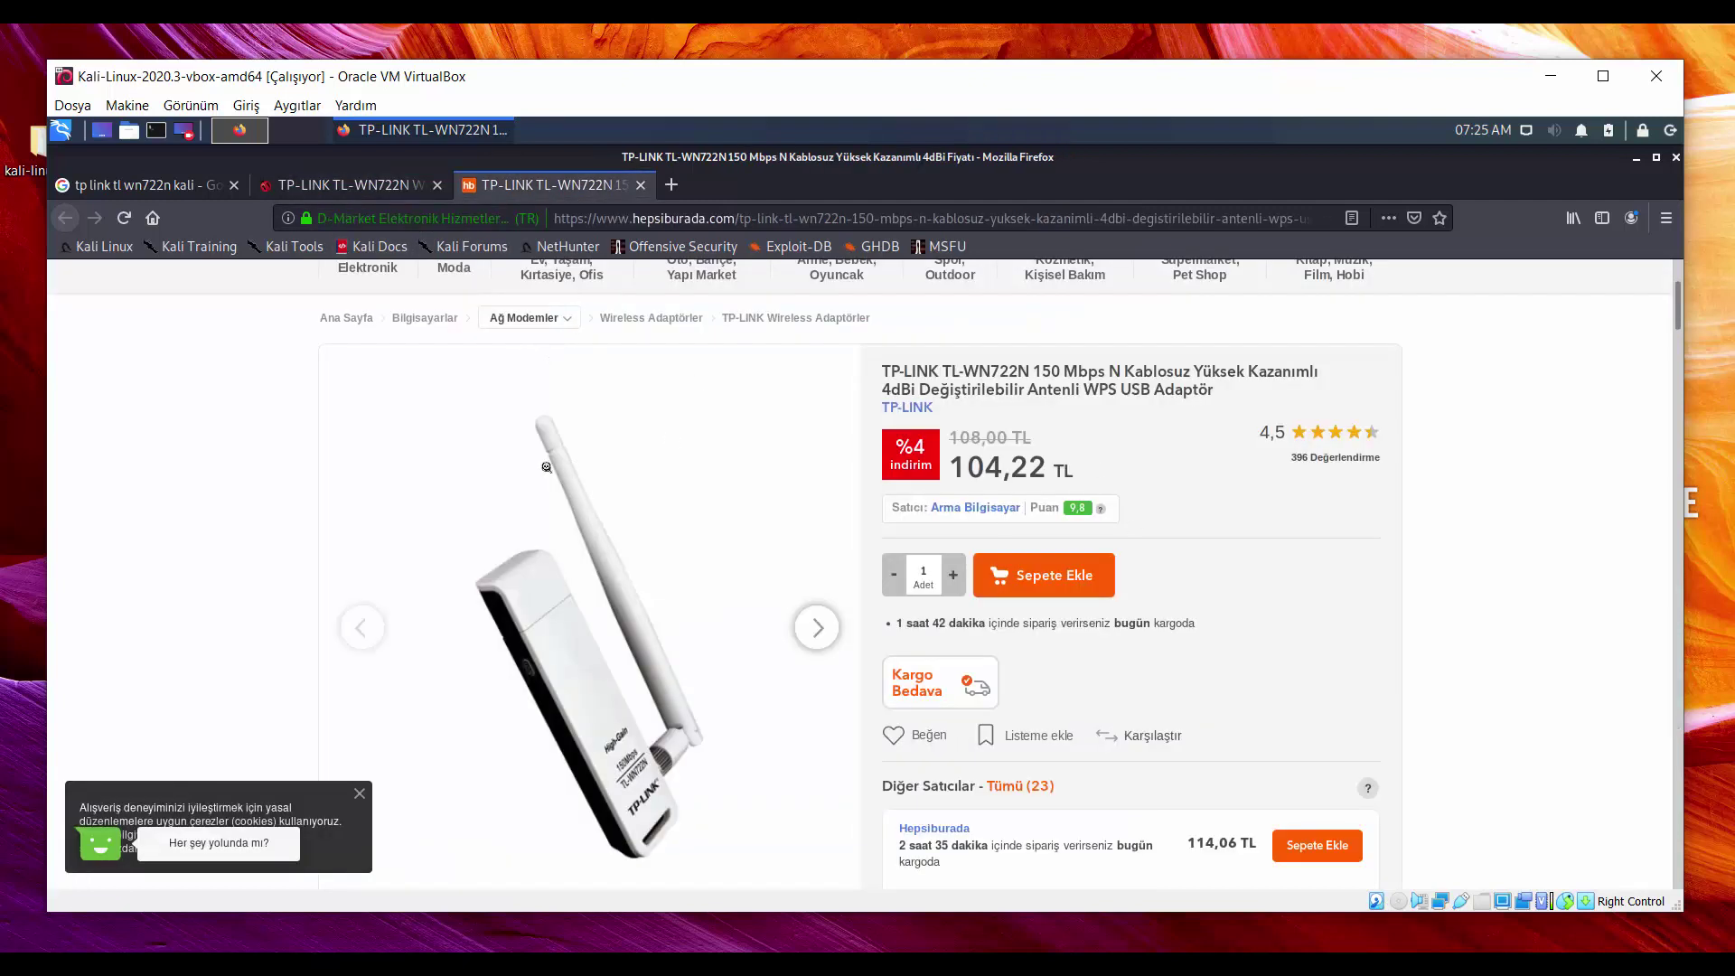
click(144, 184)
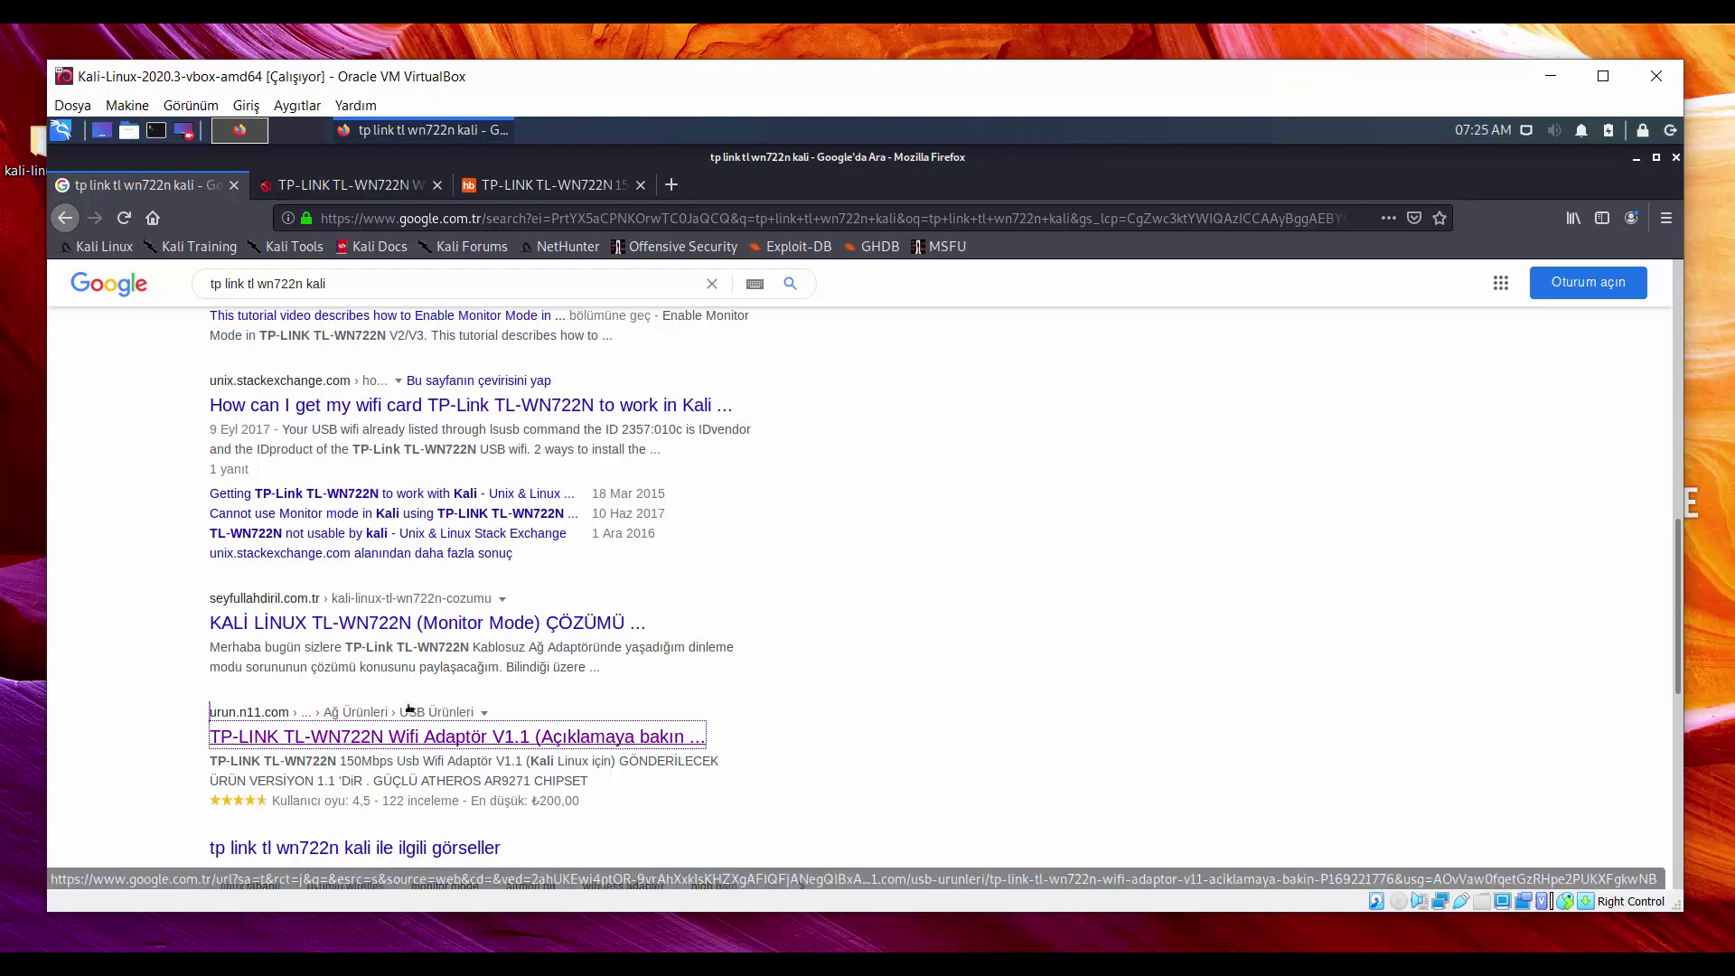
scroll(411, 707, down, 5)
scroll(411, 708, up, 10)
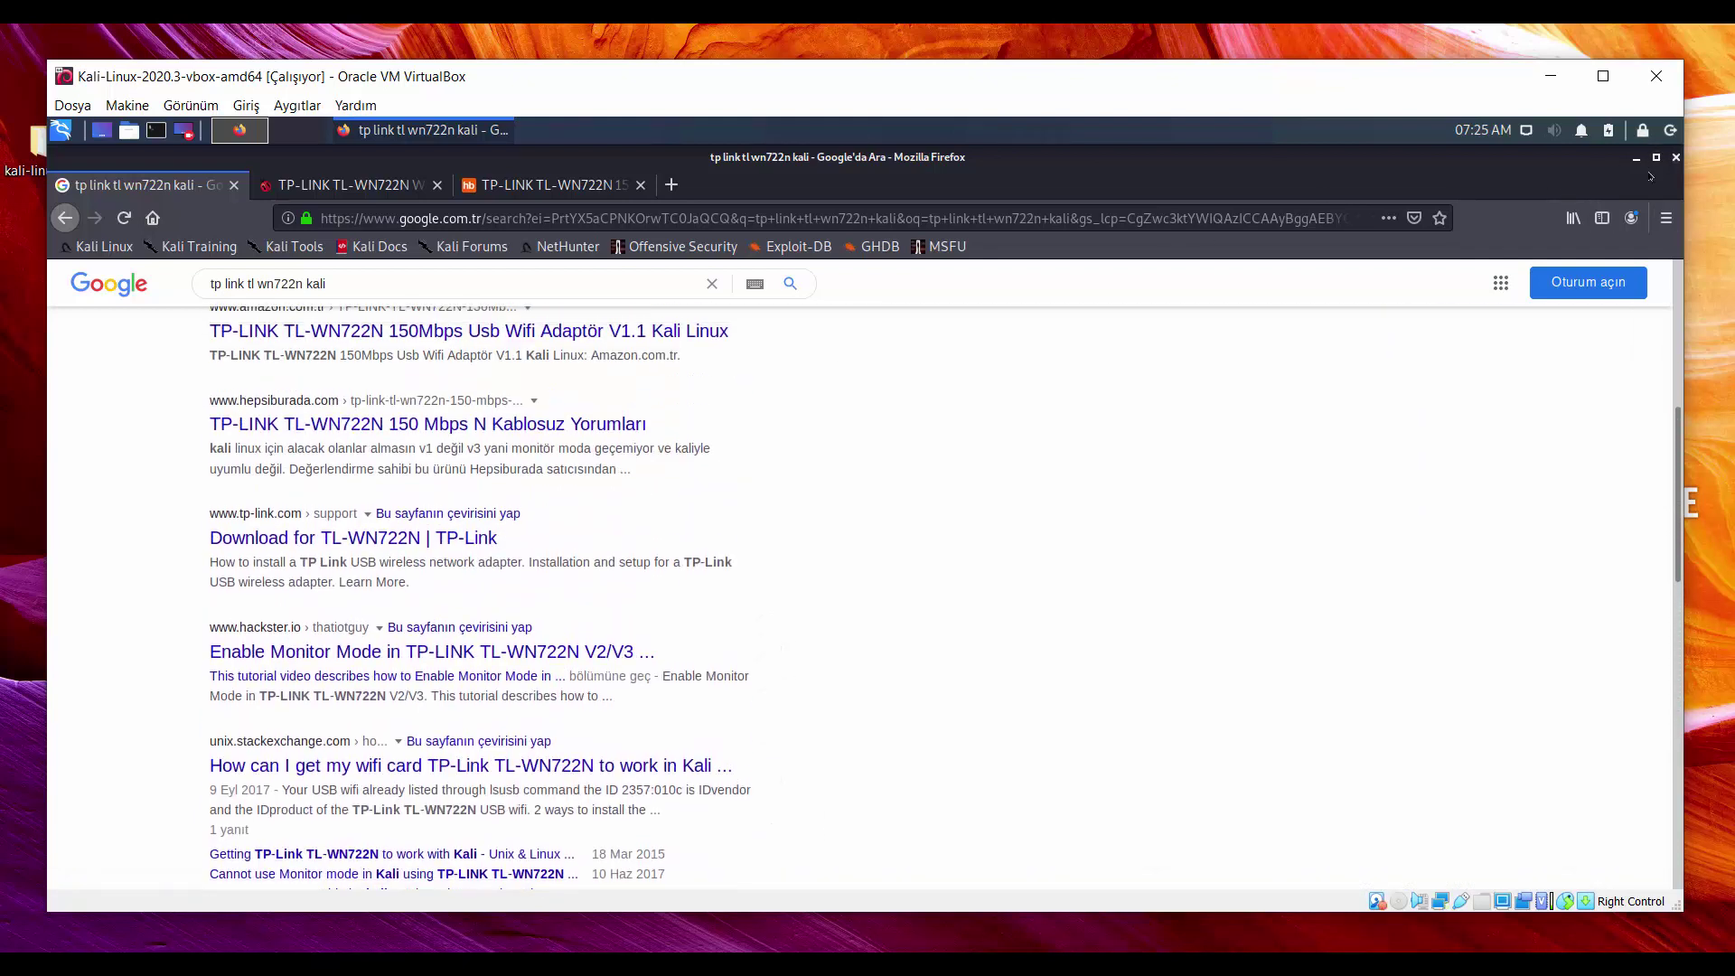
Close Firefox with all its tabs and shut down the Kali Linux virtual machine
click(1676, 158)
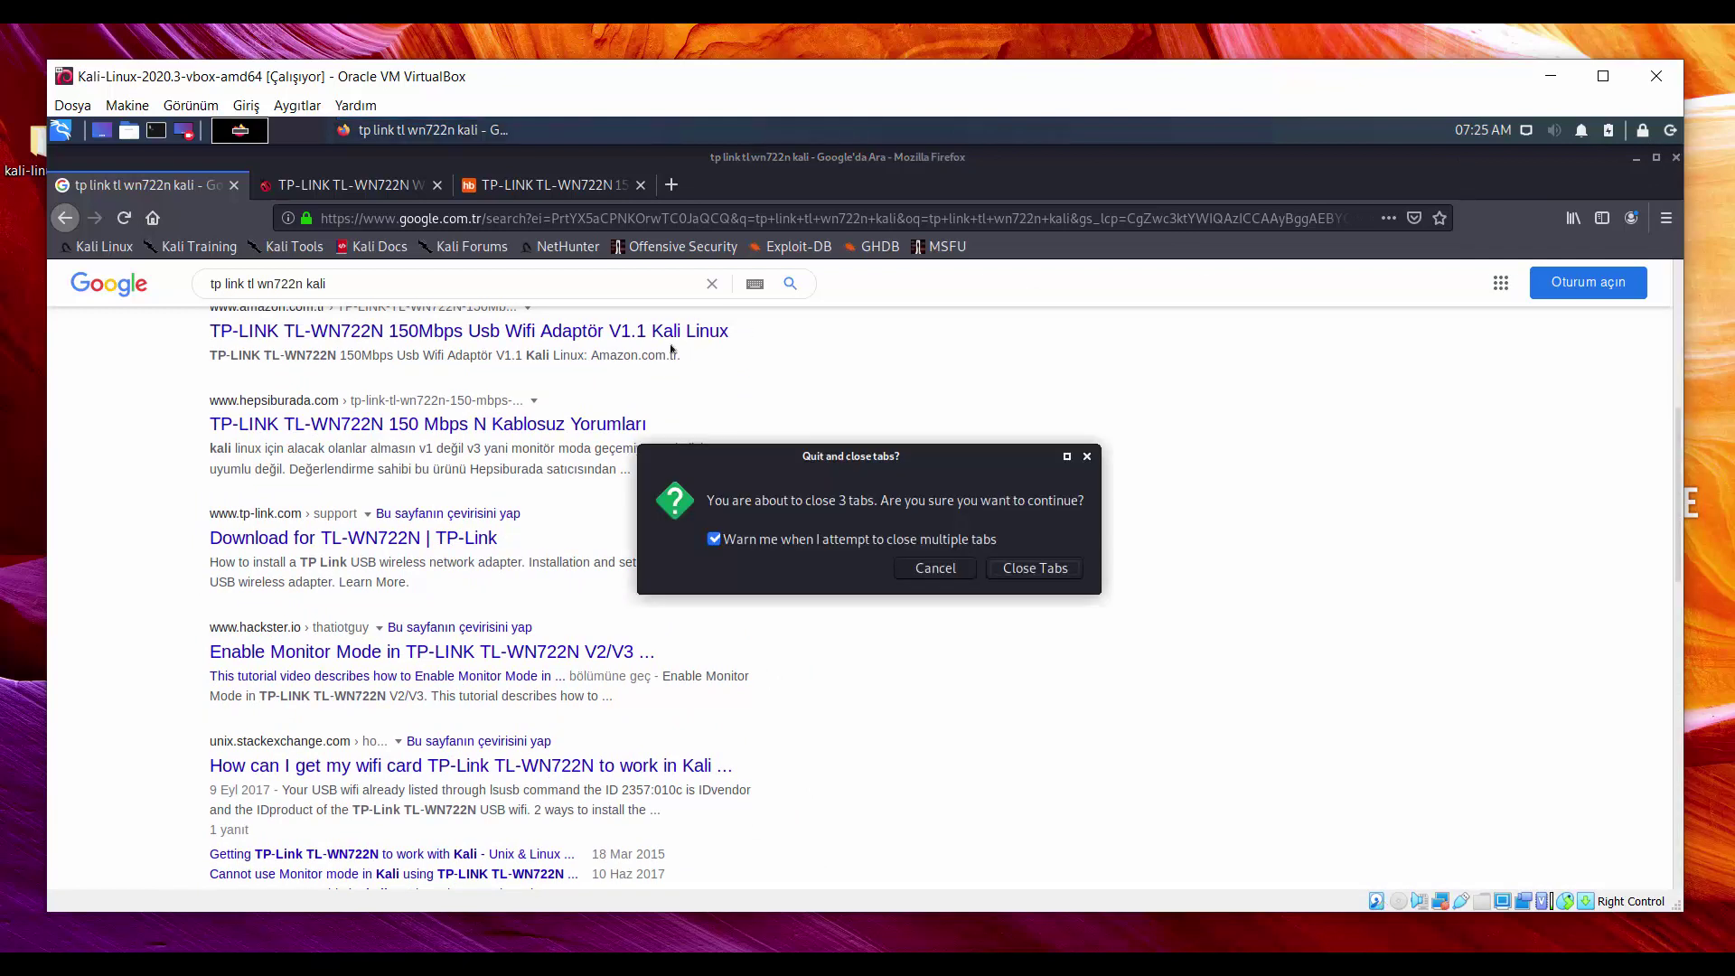
click(992, 571)
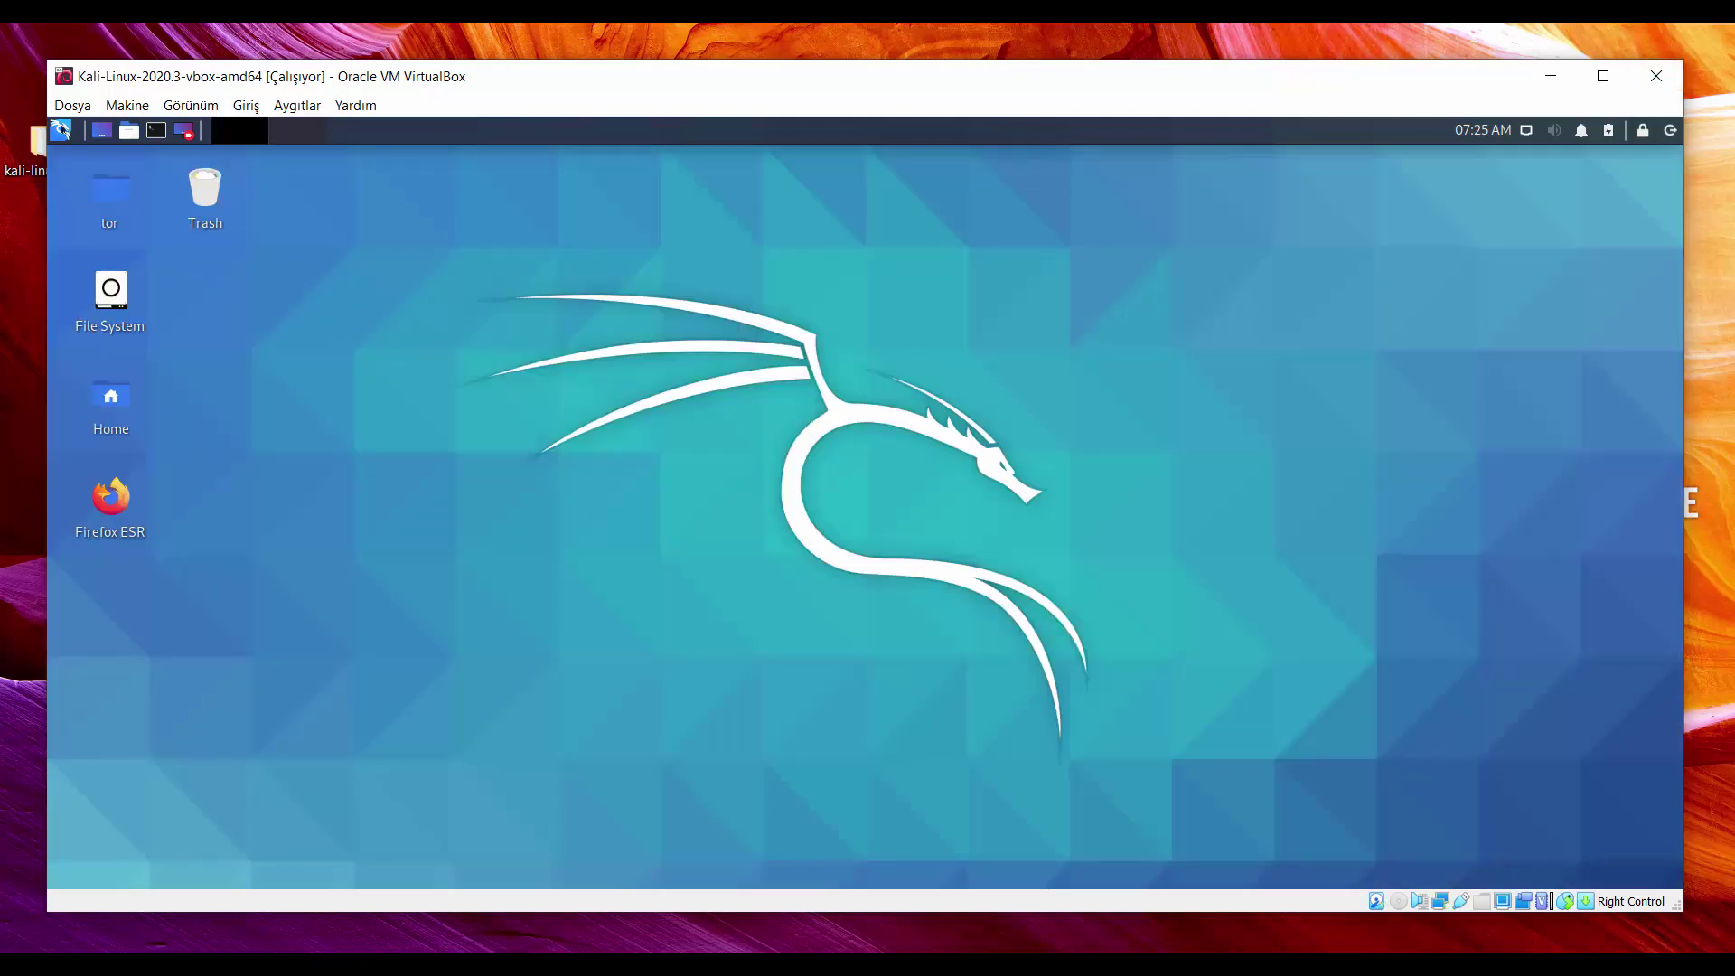
click(61, 129)
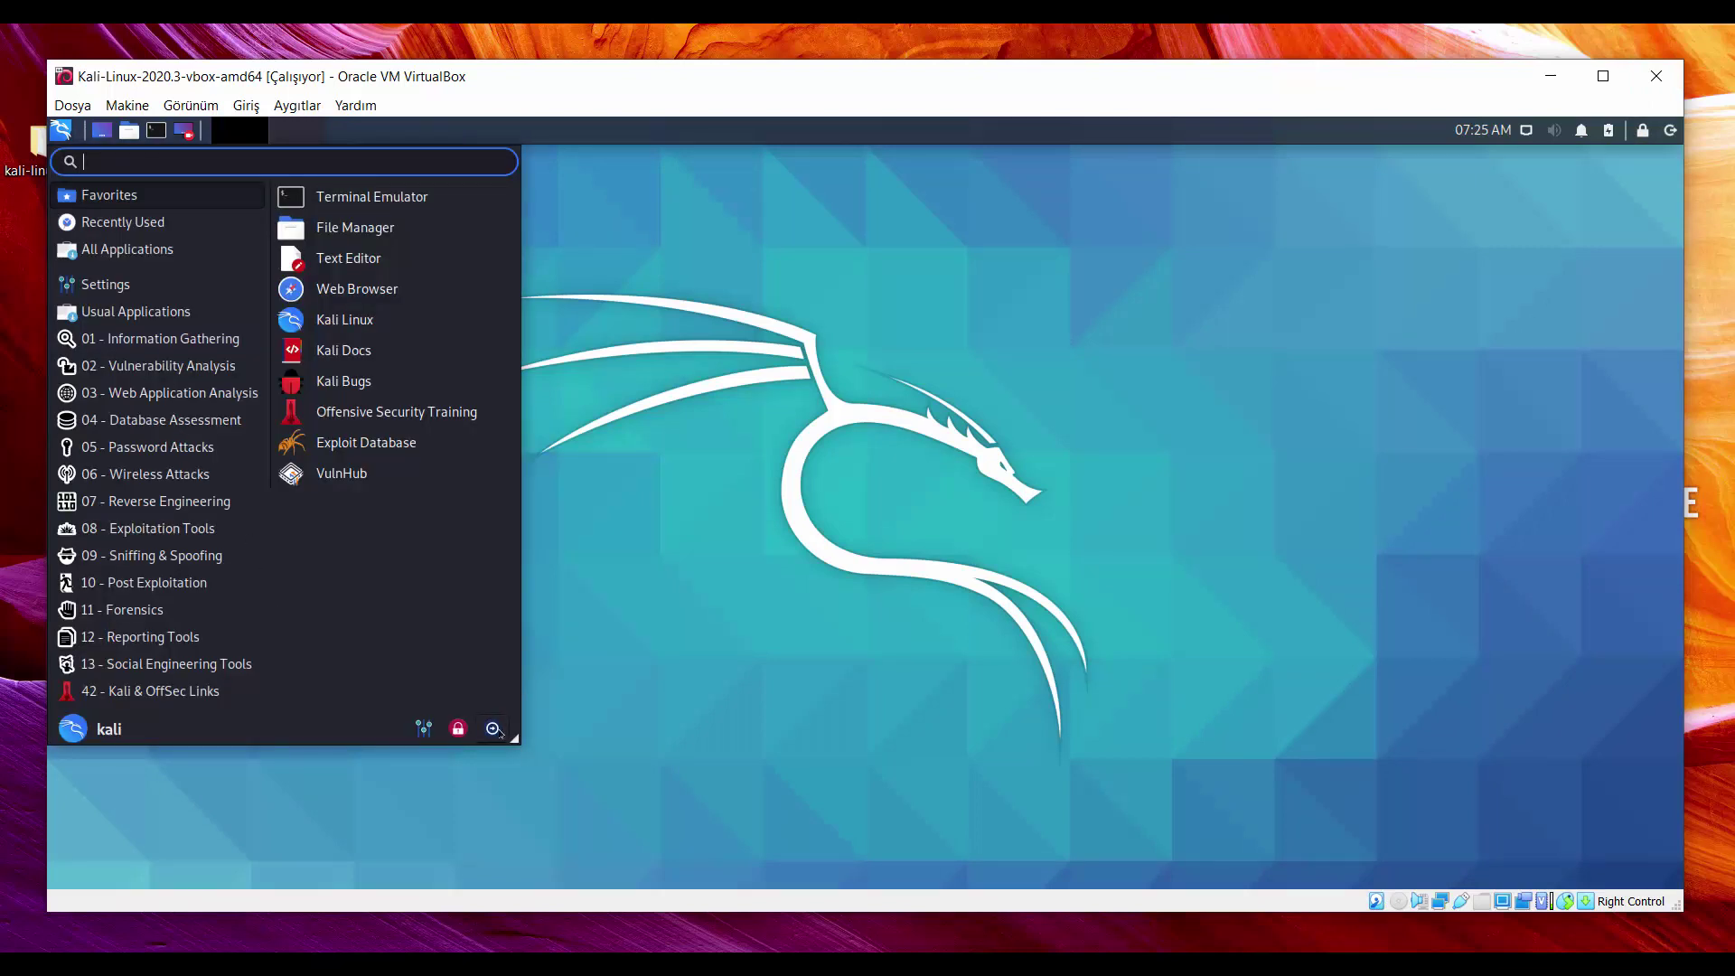
click(500, 732)
click(850, 492)
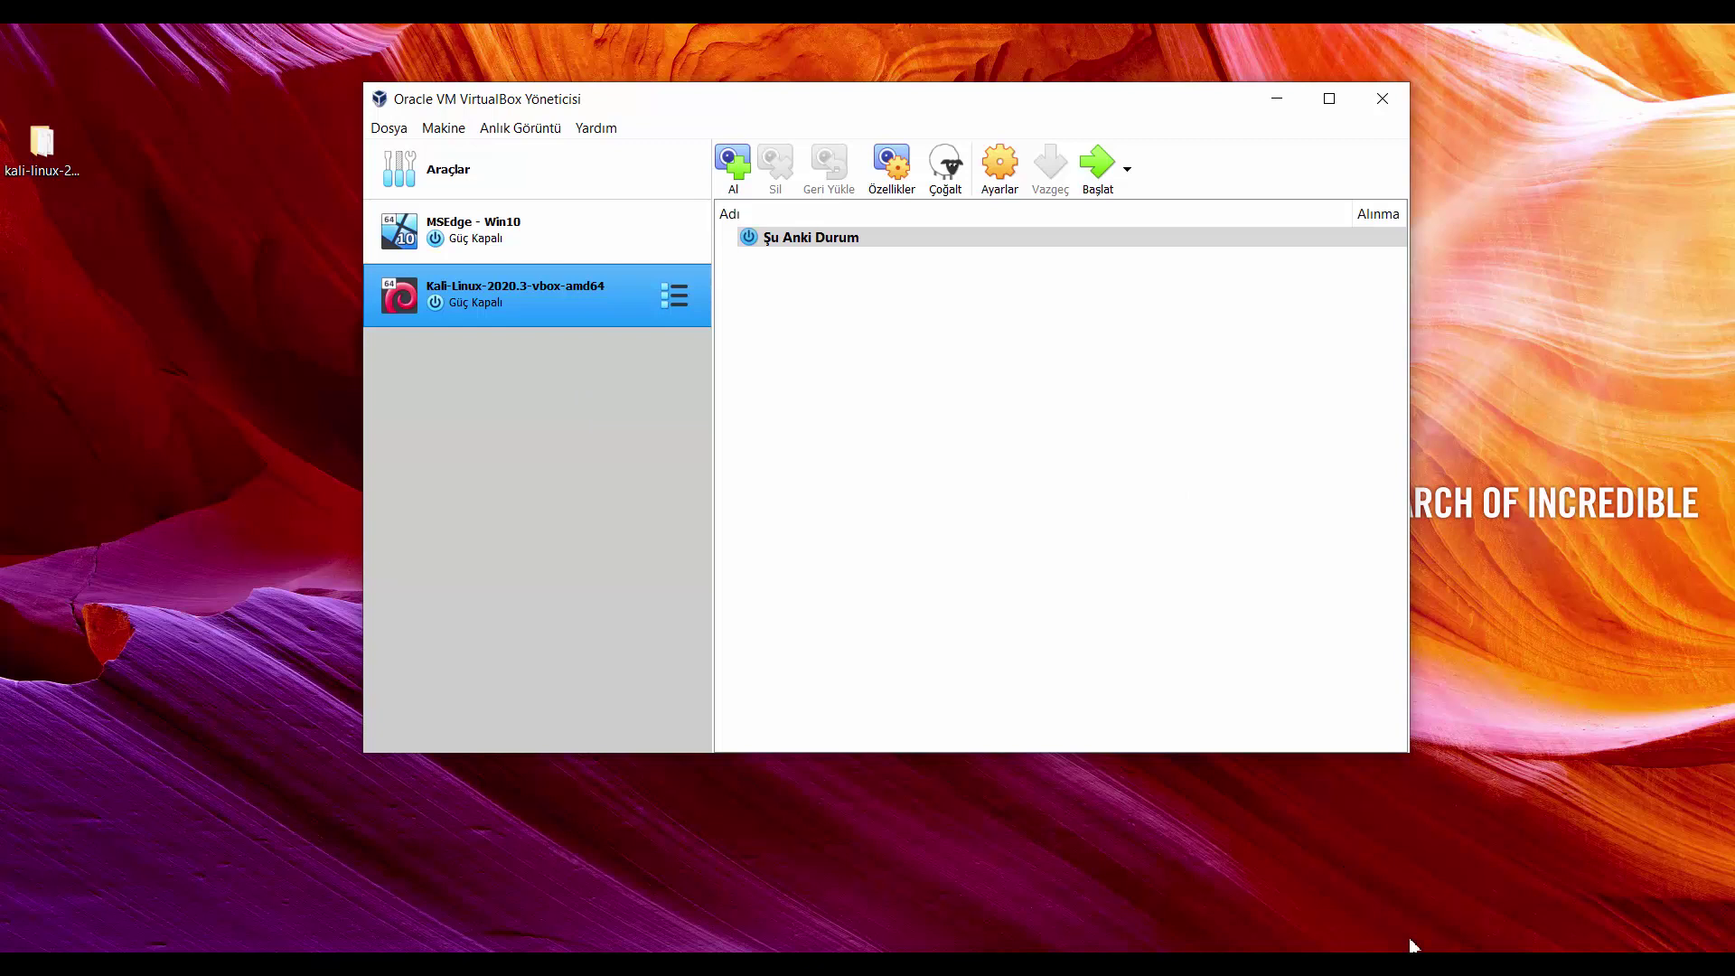
Add a USB device filter for the Realtek 802.11n NIC in the Kali-Linux-2020.3 virtual machine's settings
click(1003, 176)
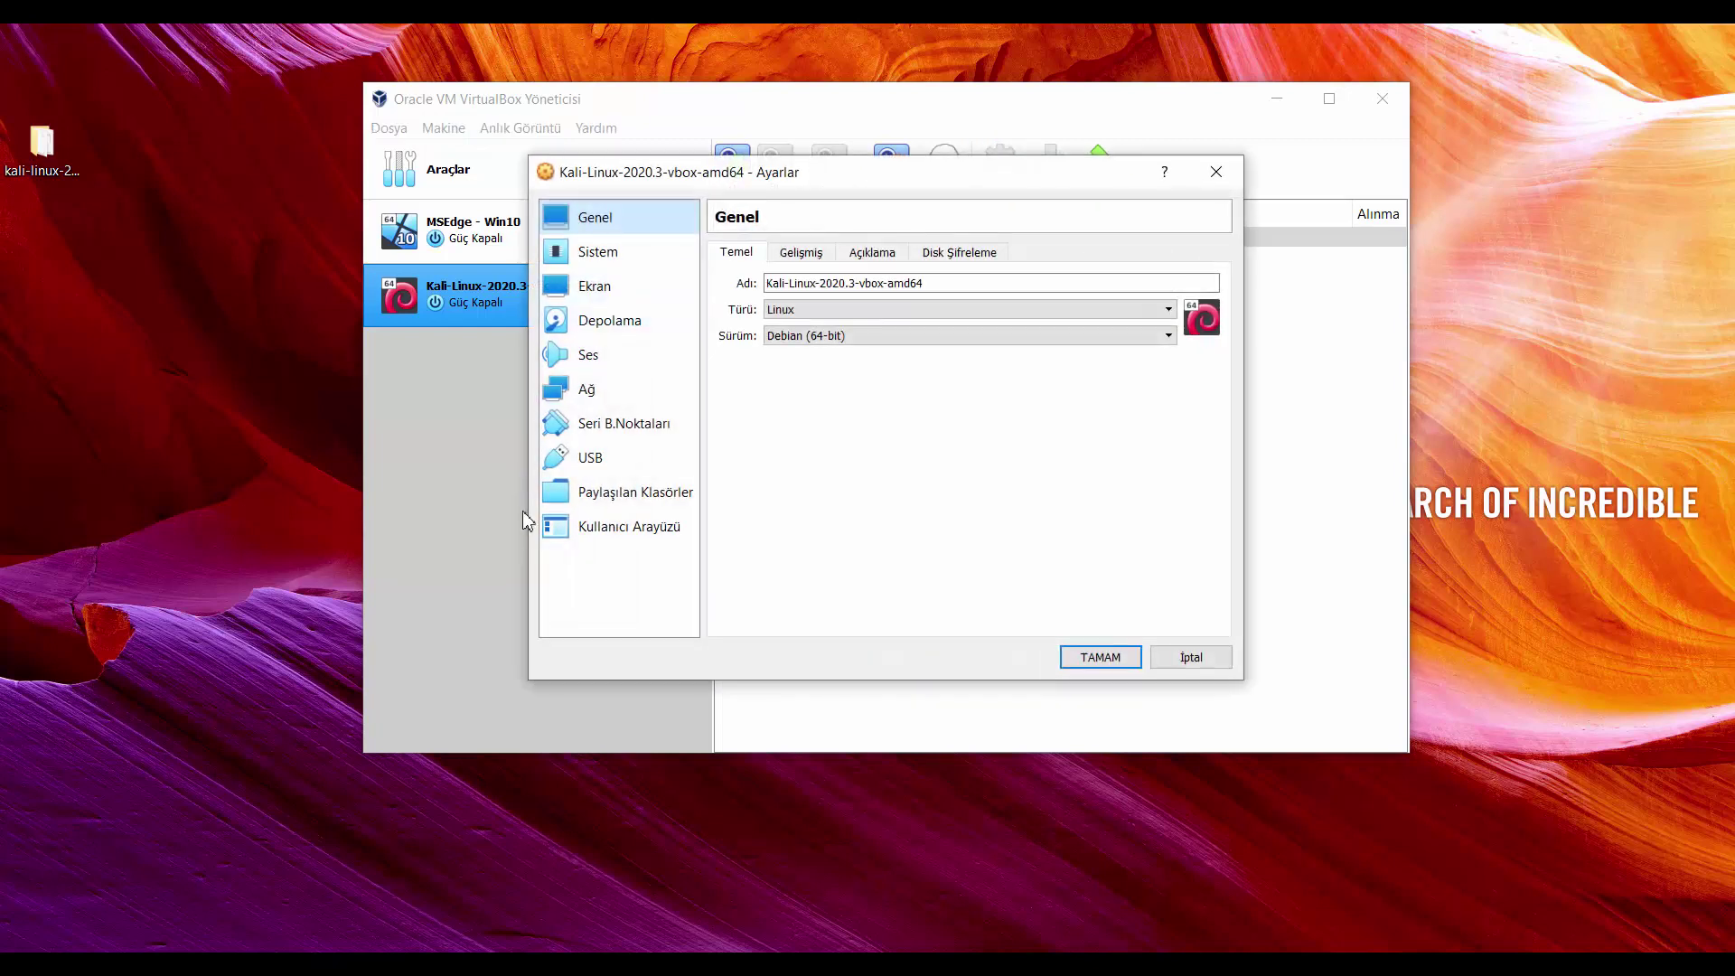
click(565, 458)
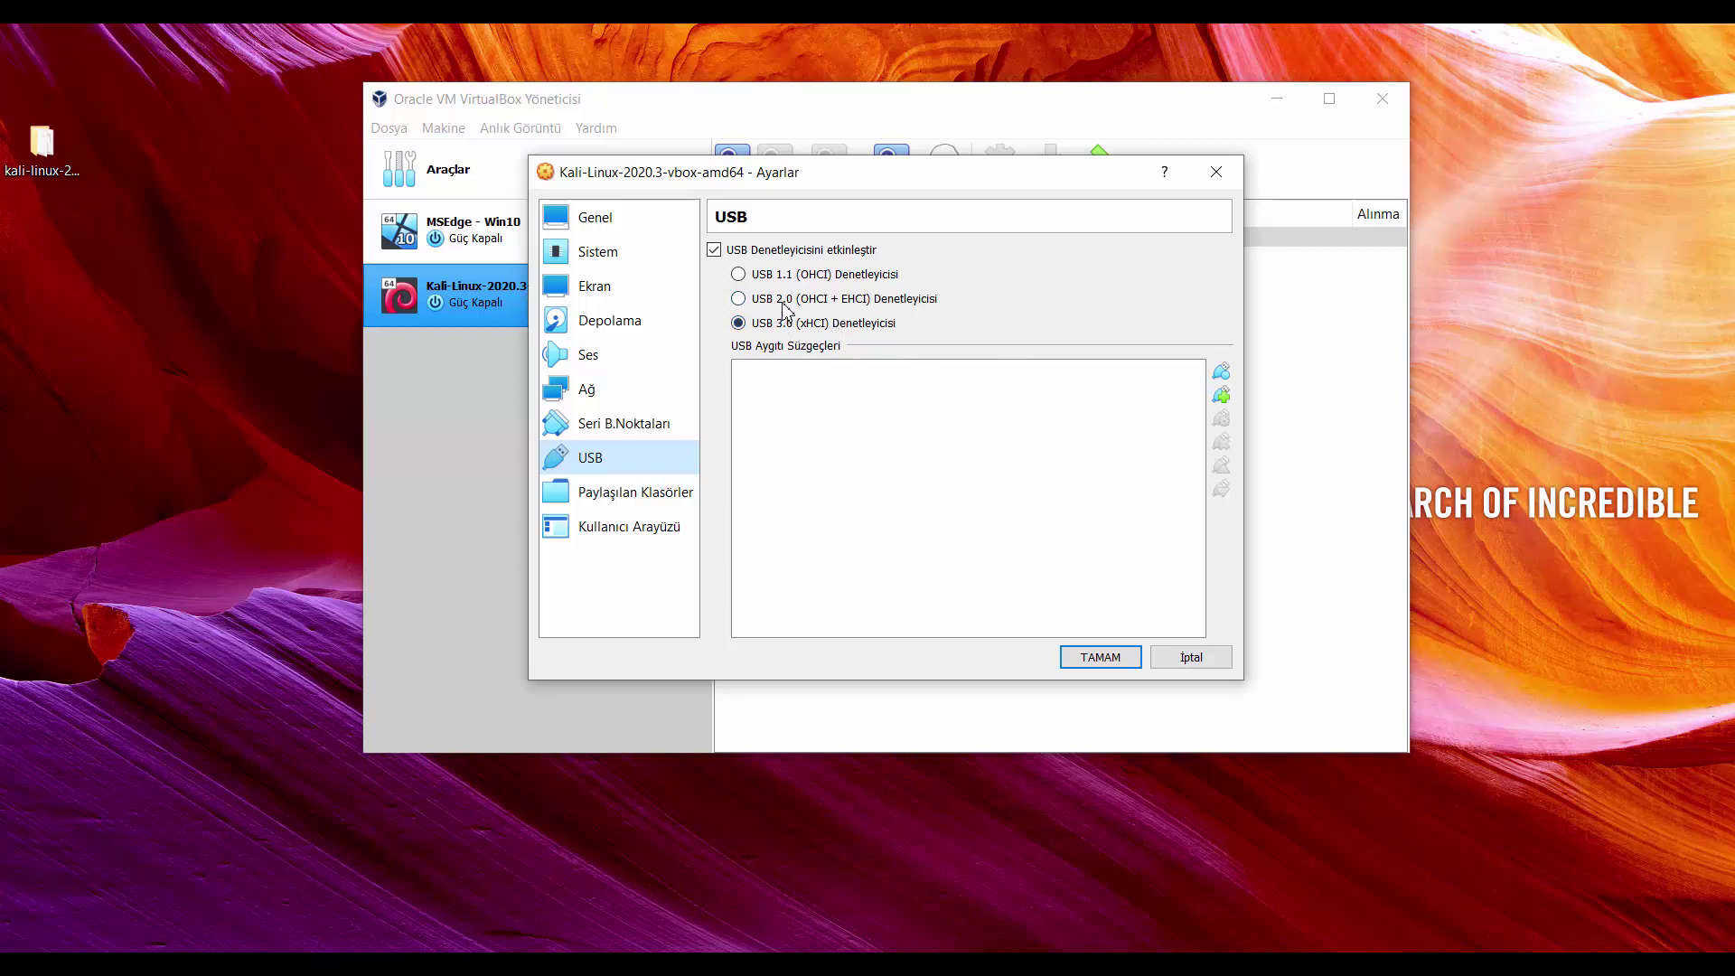
click(1221, 396)
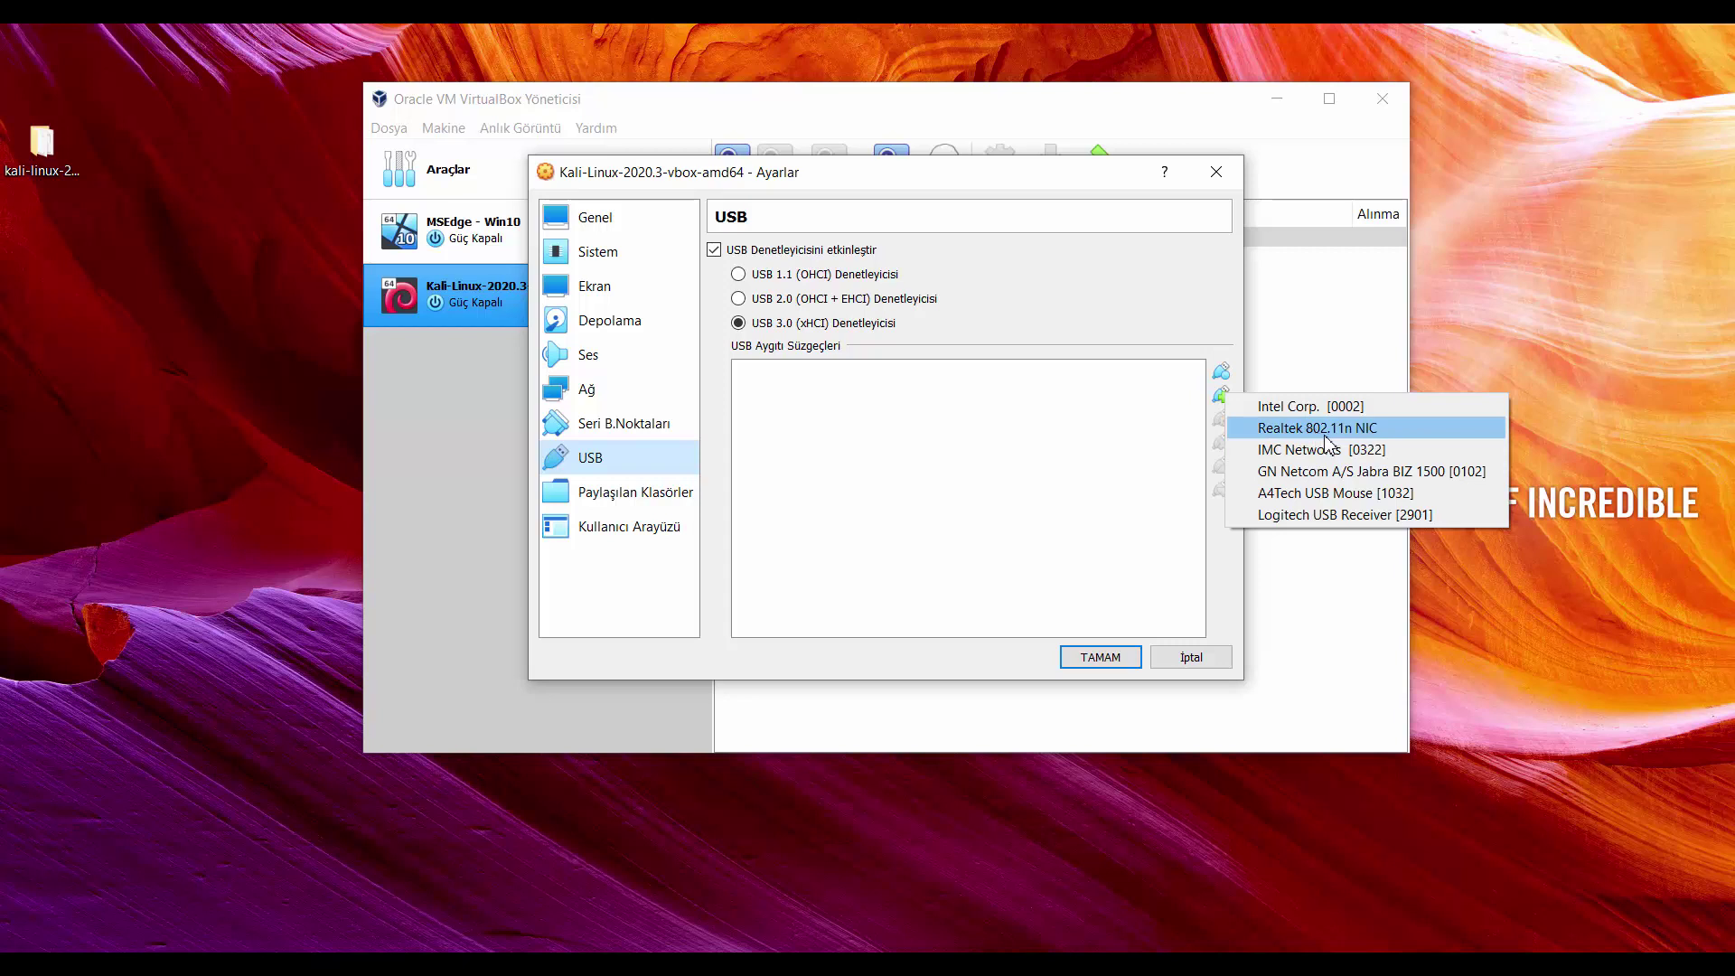
click(1389, 436)
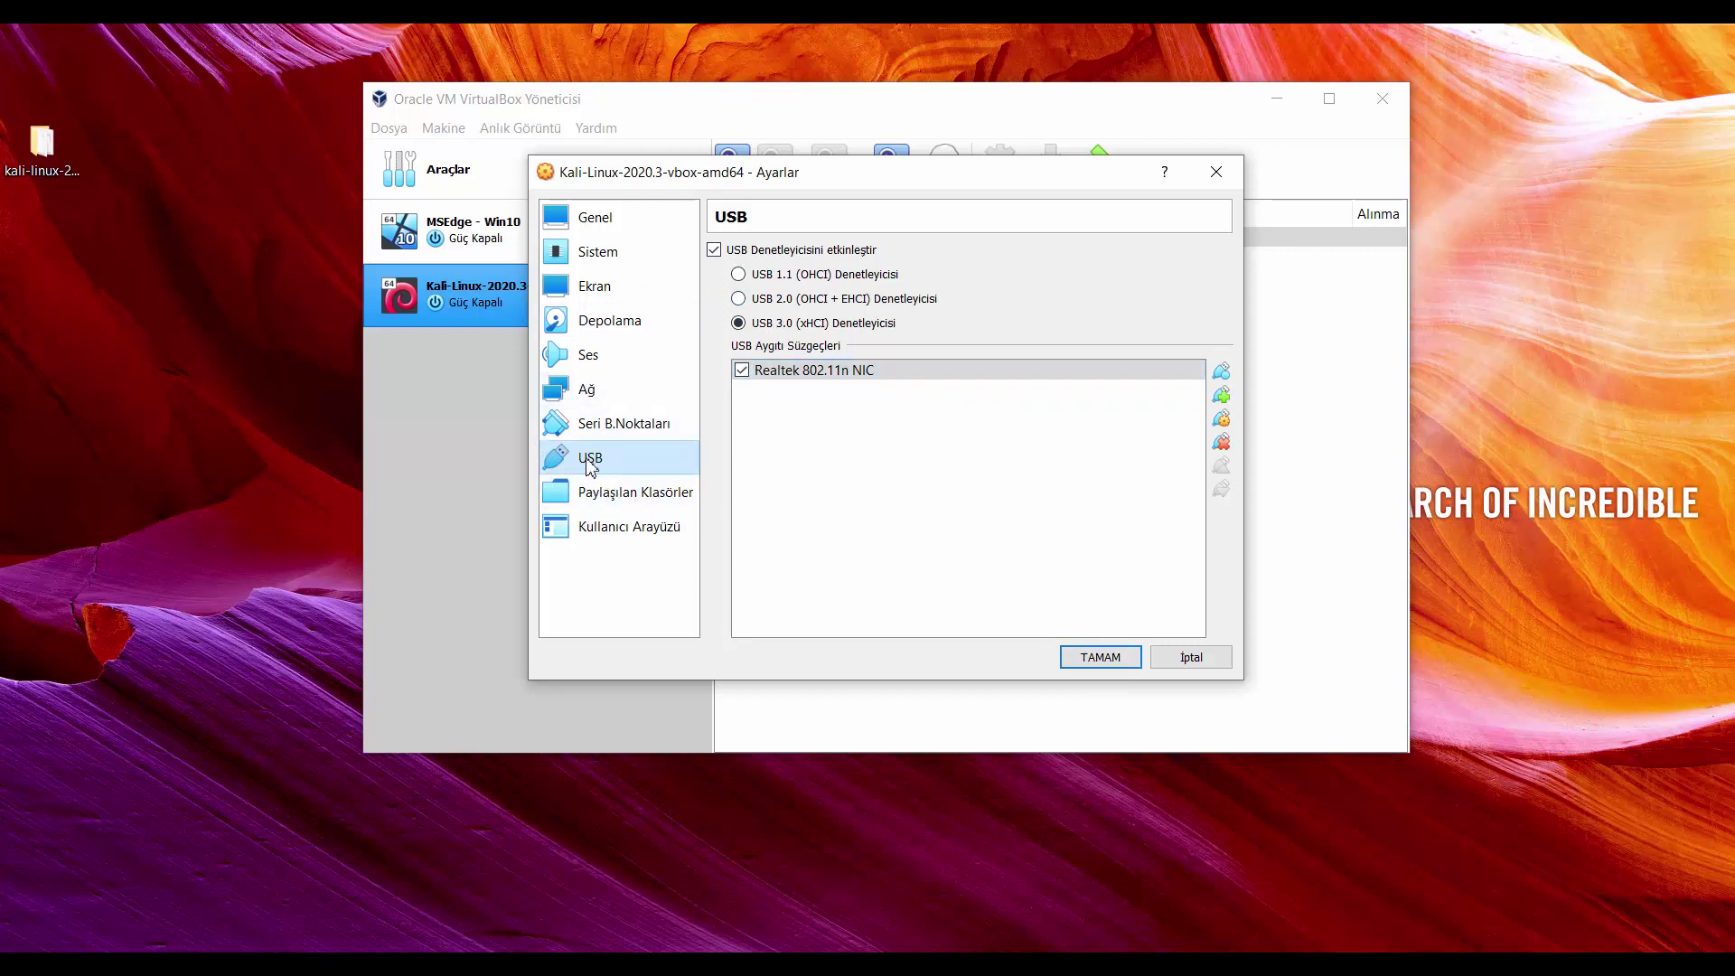
Attach the virtual machine's network adapter 1 to Köprü Bağdaştırıcısı (bridged adapter) and save the settings
click(620, 391)
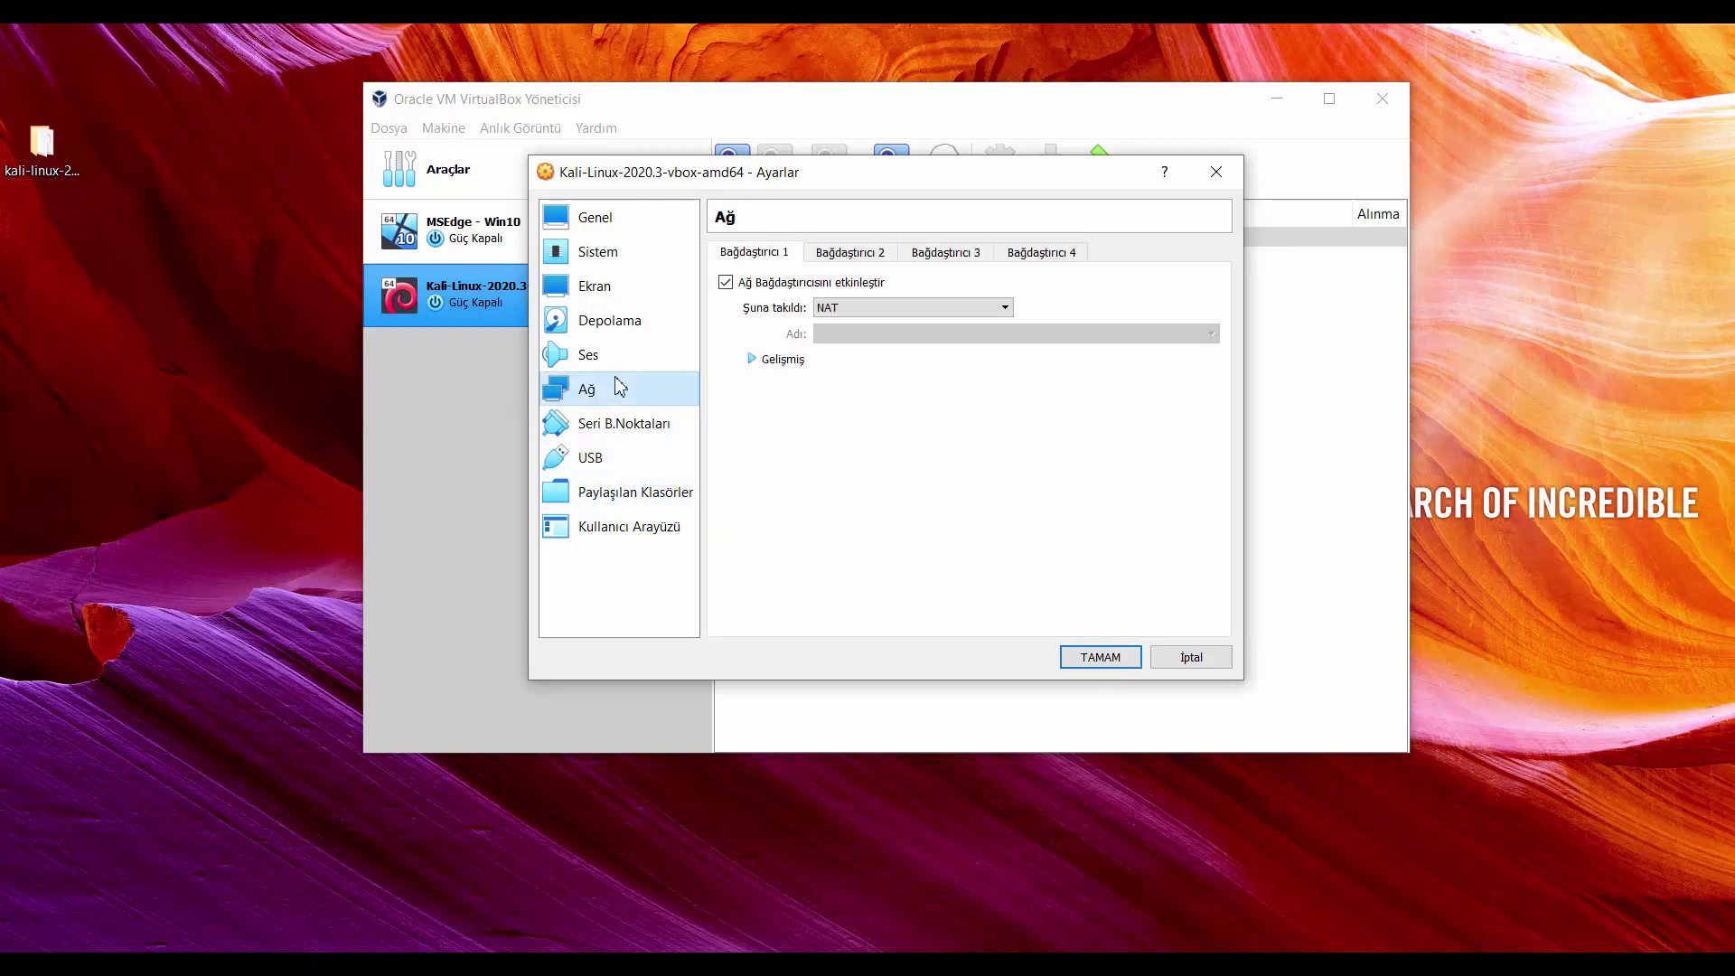
click(845, 308)
click(848, 340)
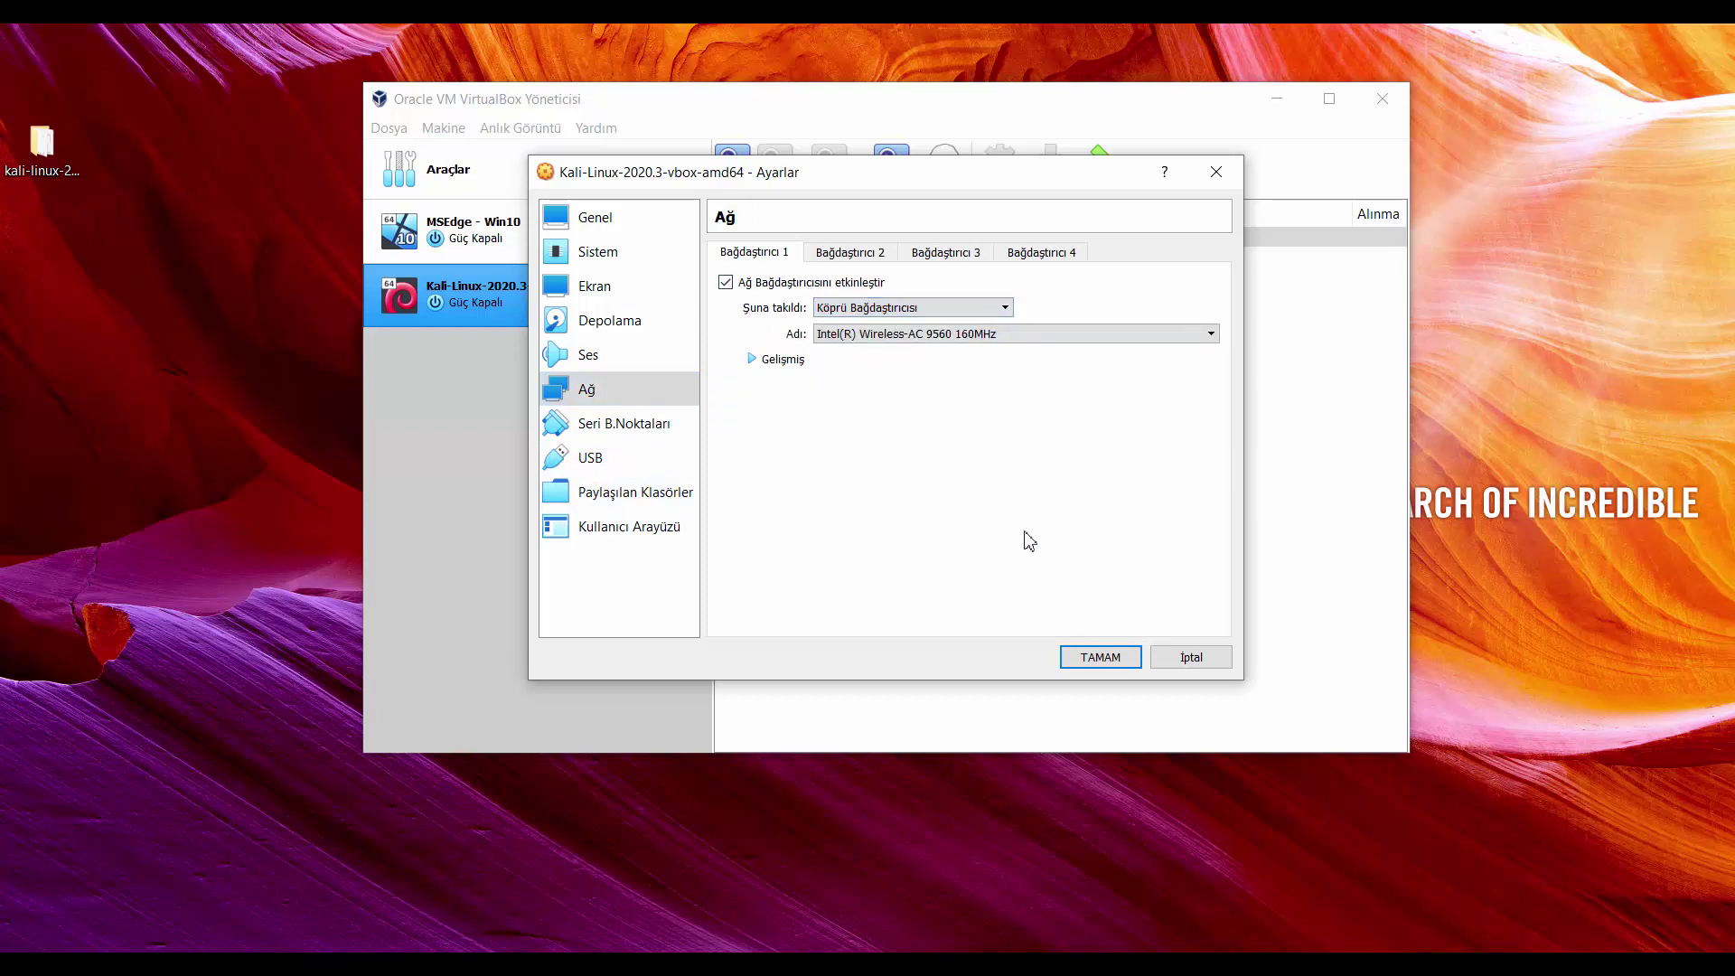
click(1088, 659)
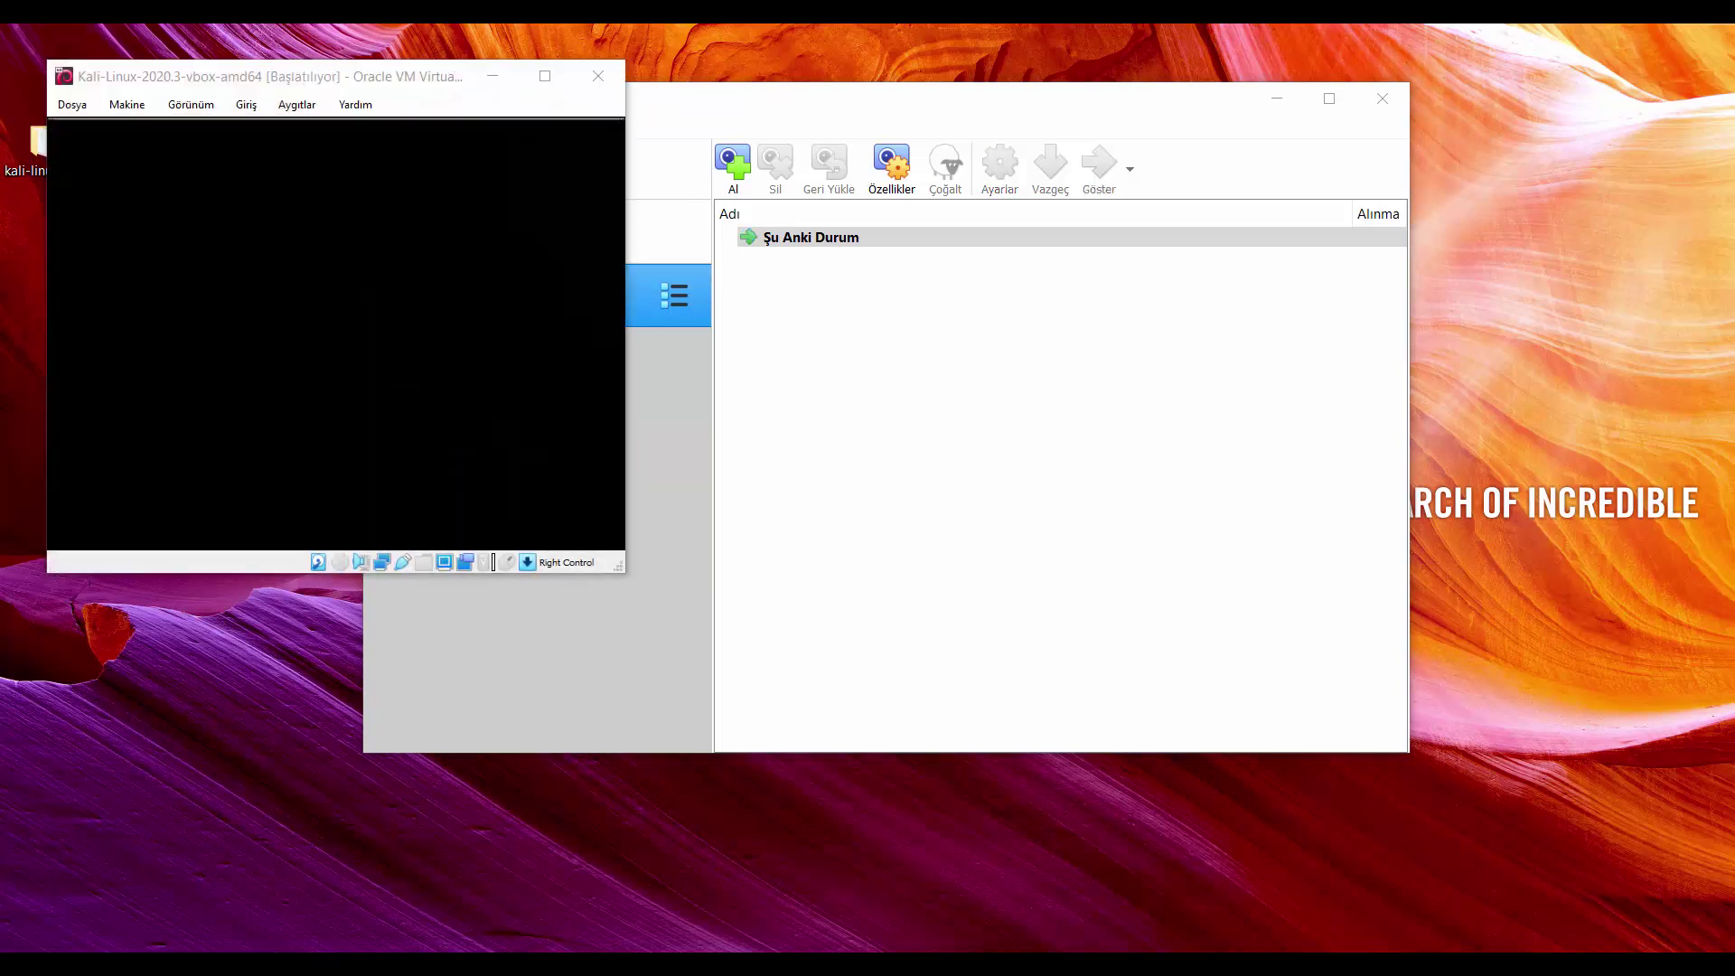
Maximize the booting Kali virtual machine's window and log in to Kali with the username and account password
drag(371, 86, 821, 125)
key(super+Up)
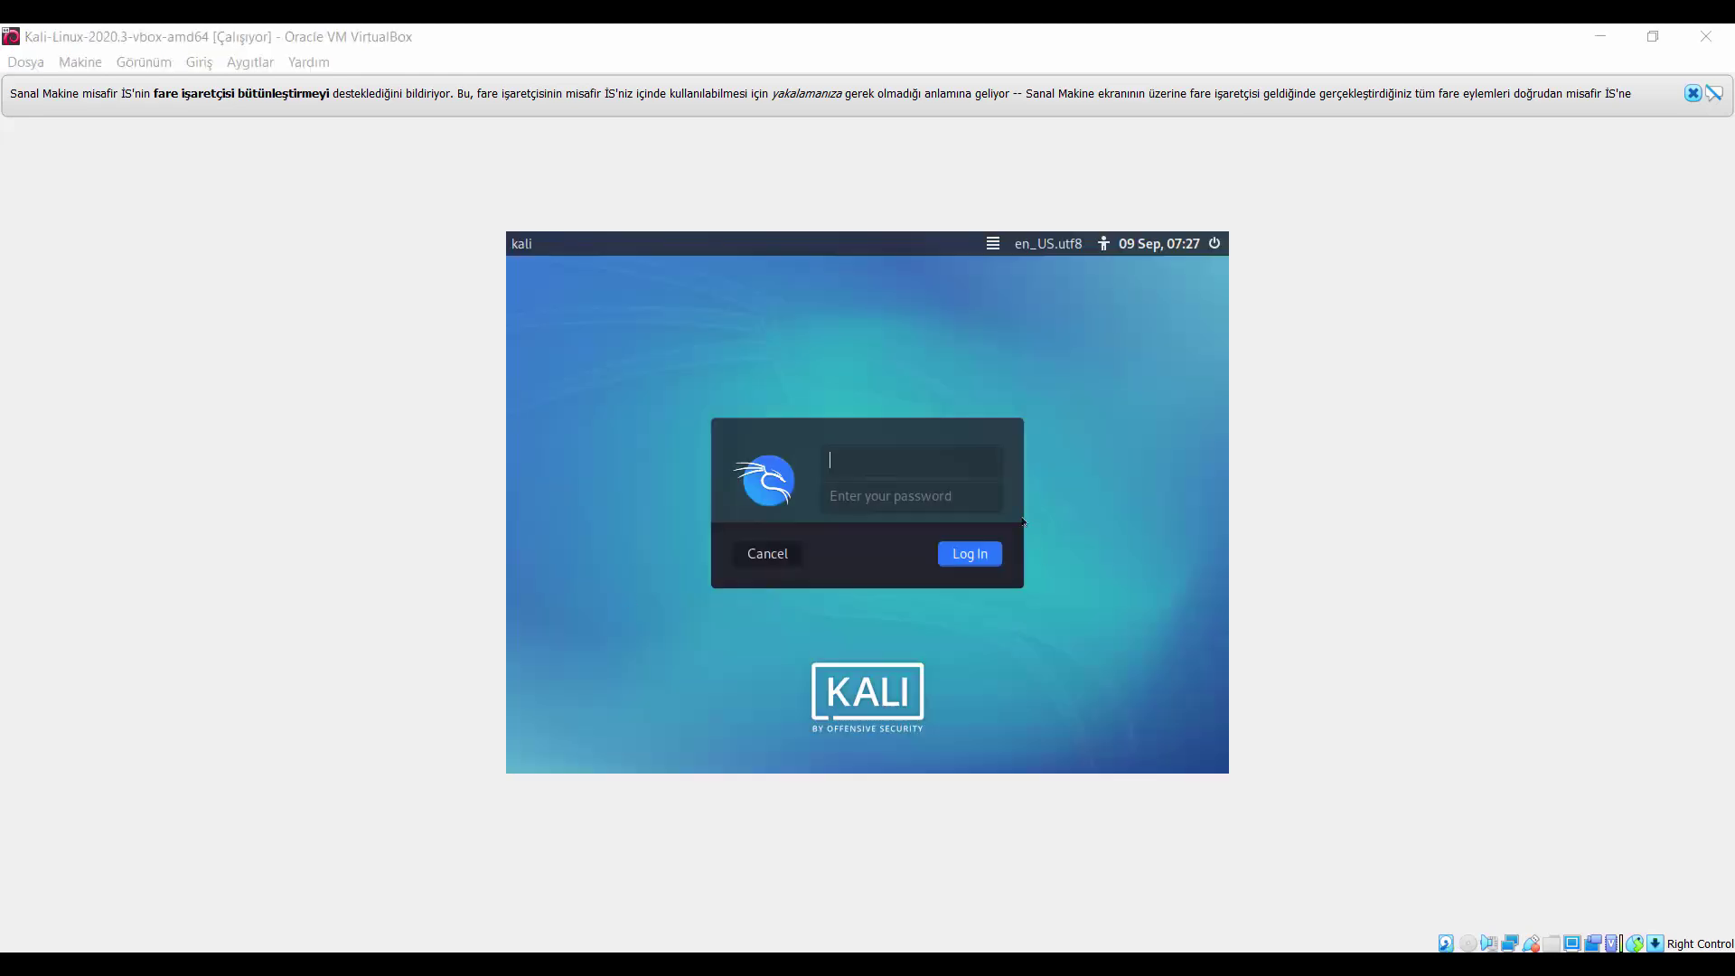
text(kali)
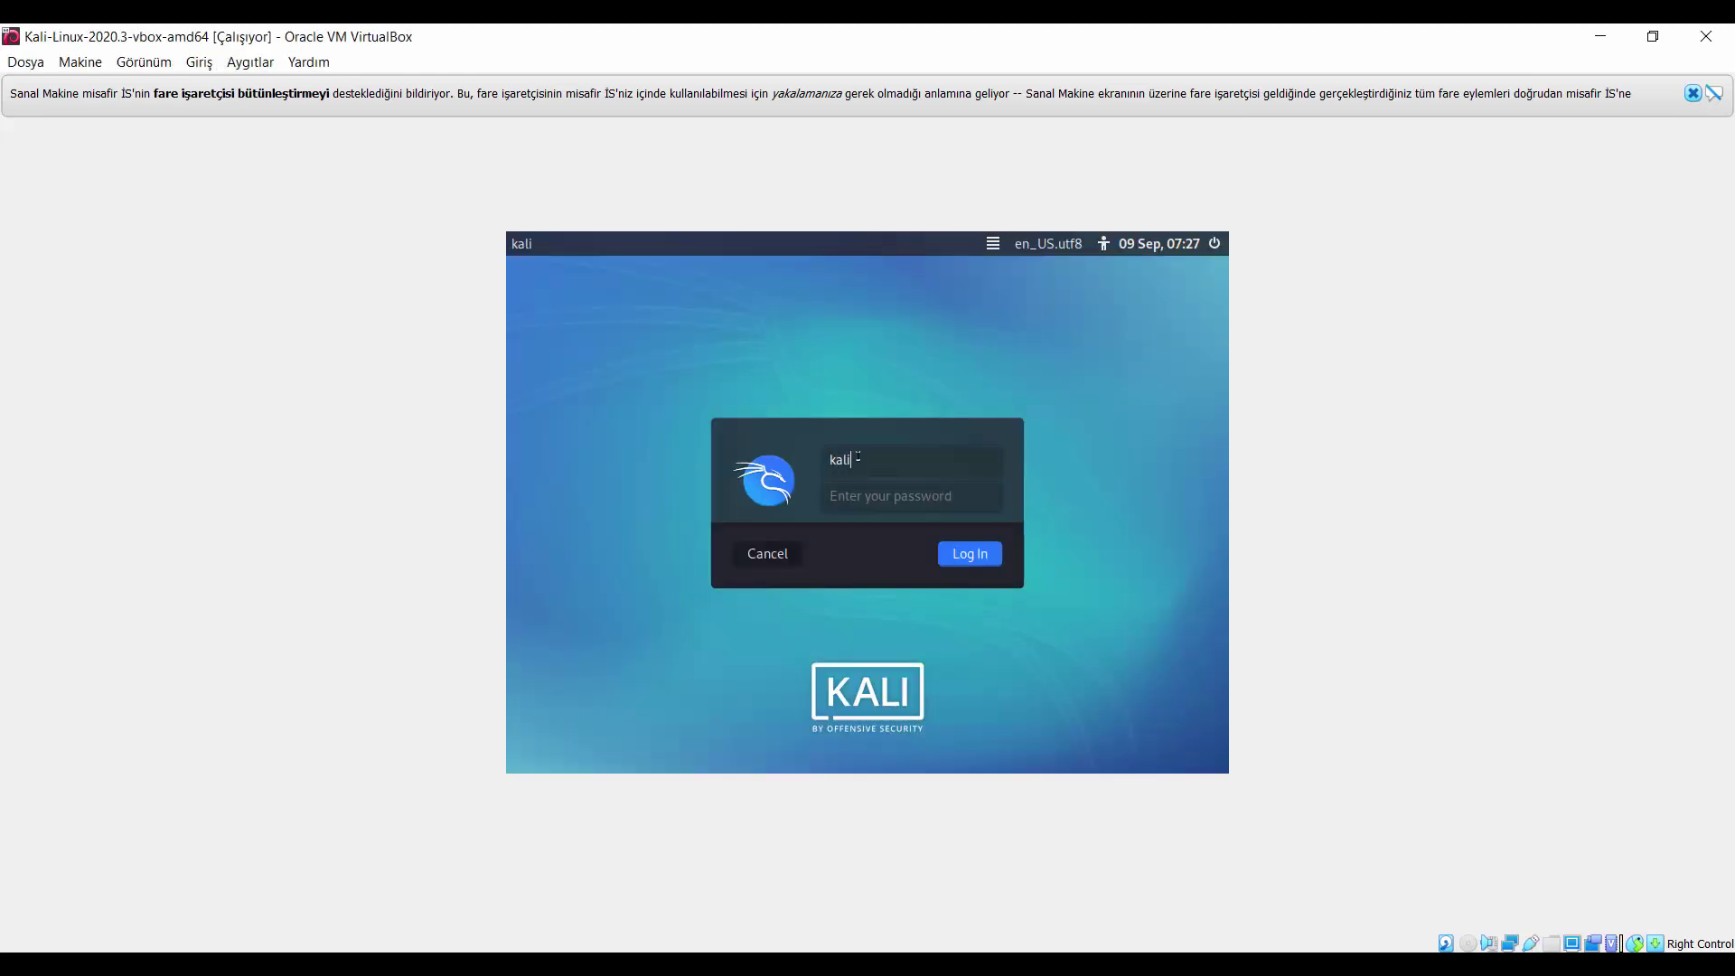
key(Return)
text(kali)
key(Return)
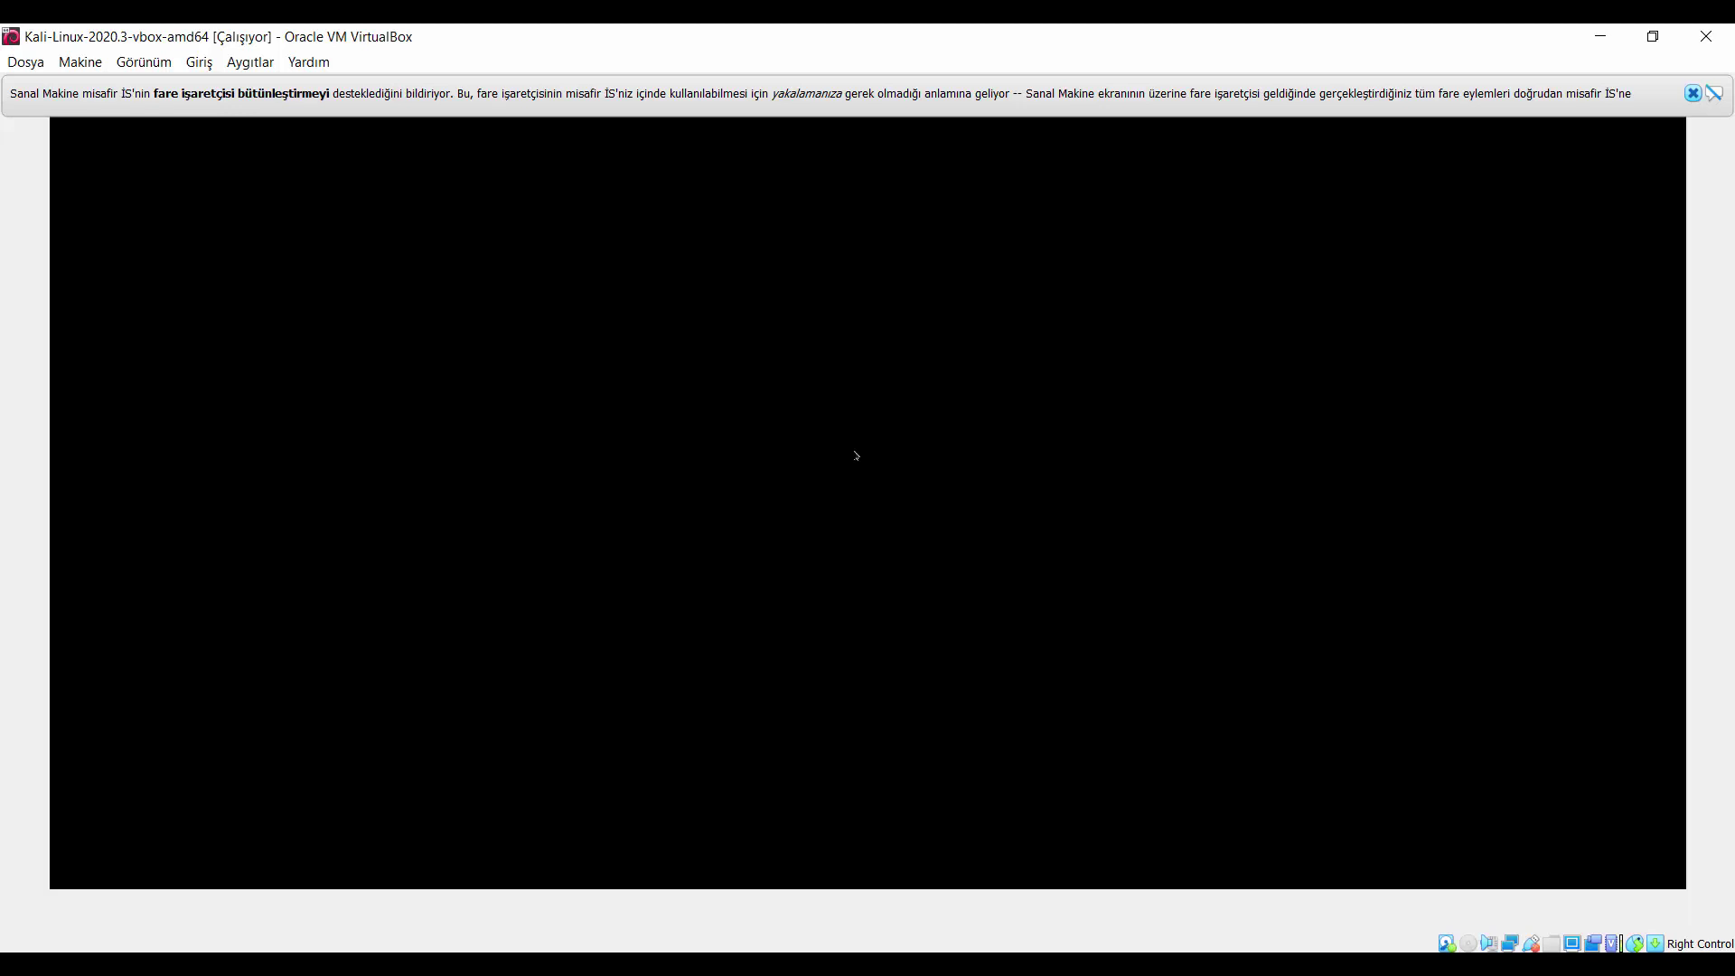
Dismiss the mouse integration notice and disconnect Kali's Wired connection 1
click(1692, 95)
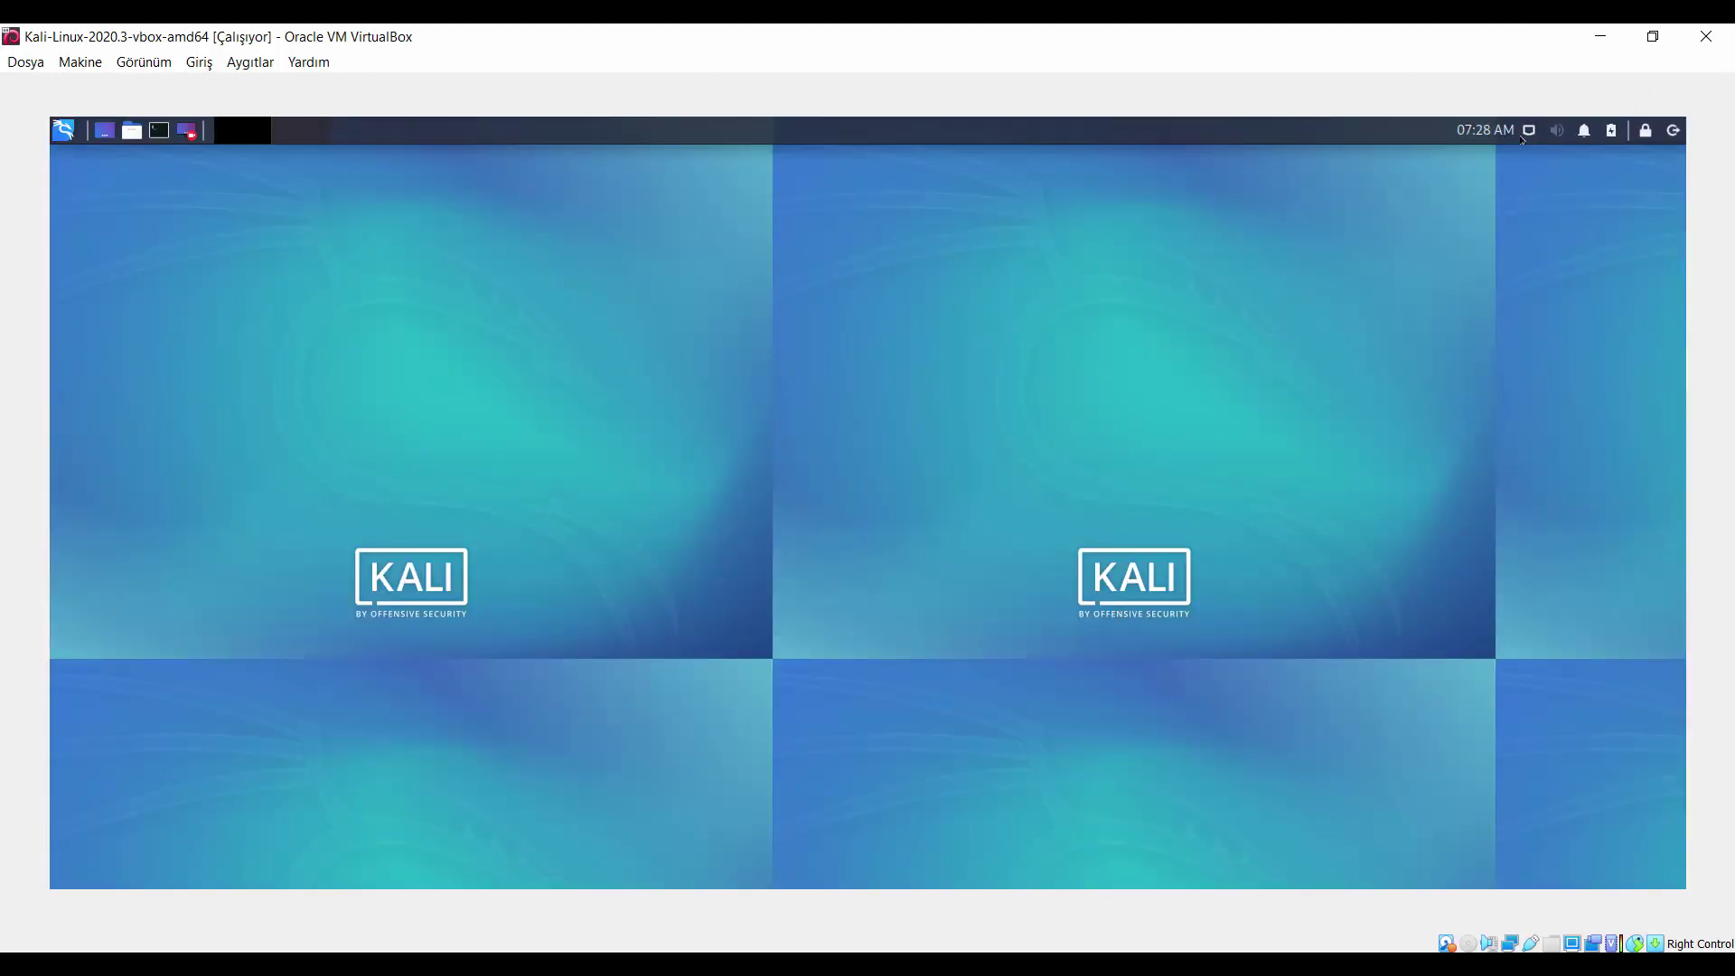
click(1527, 133)
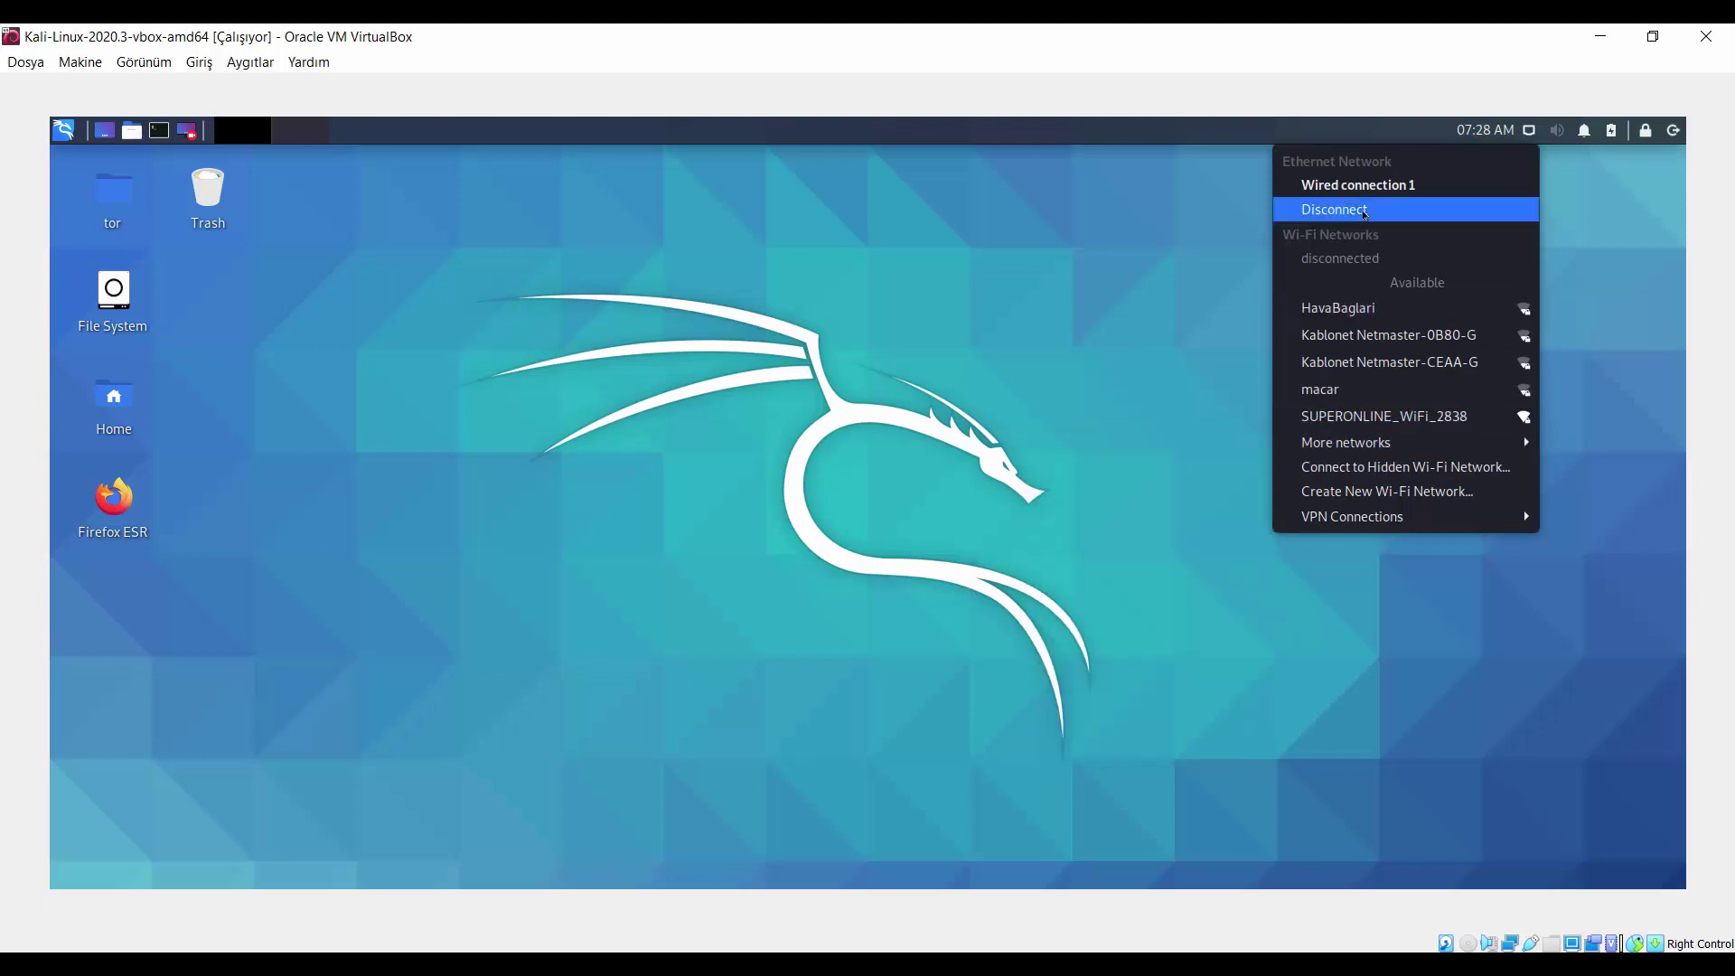
click(1364, 211)
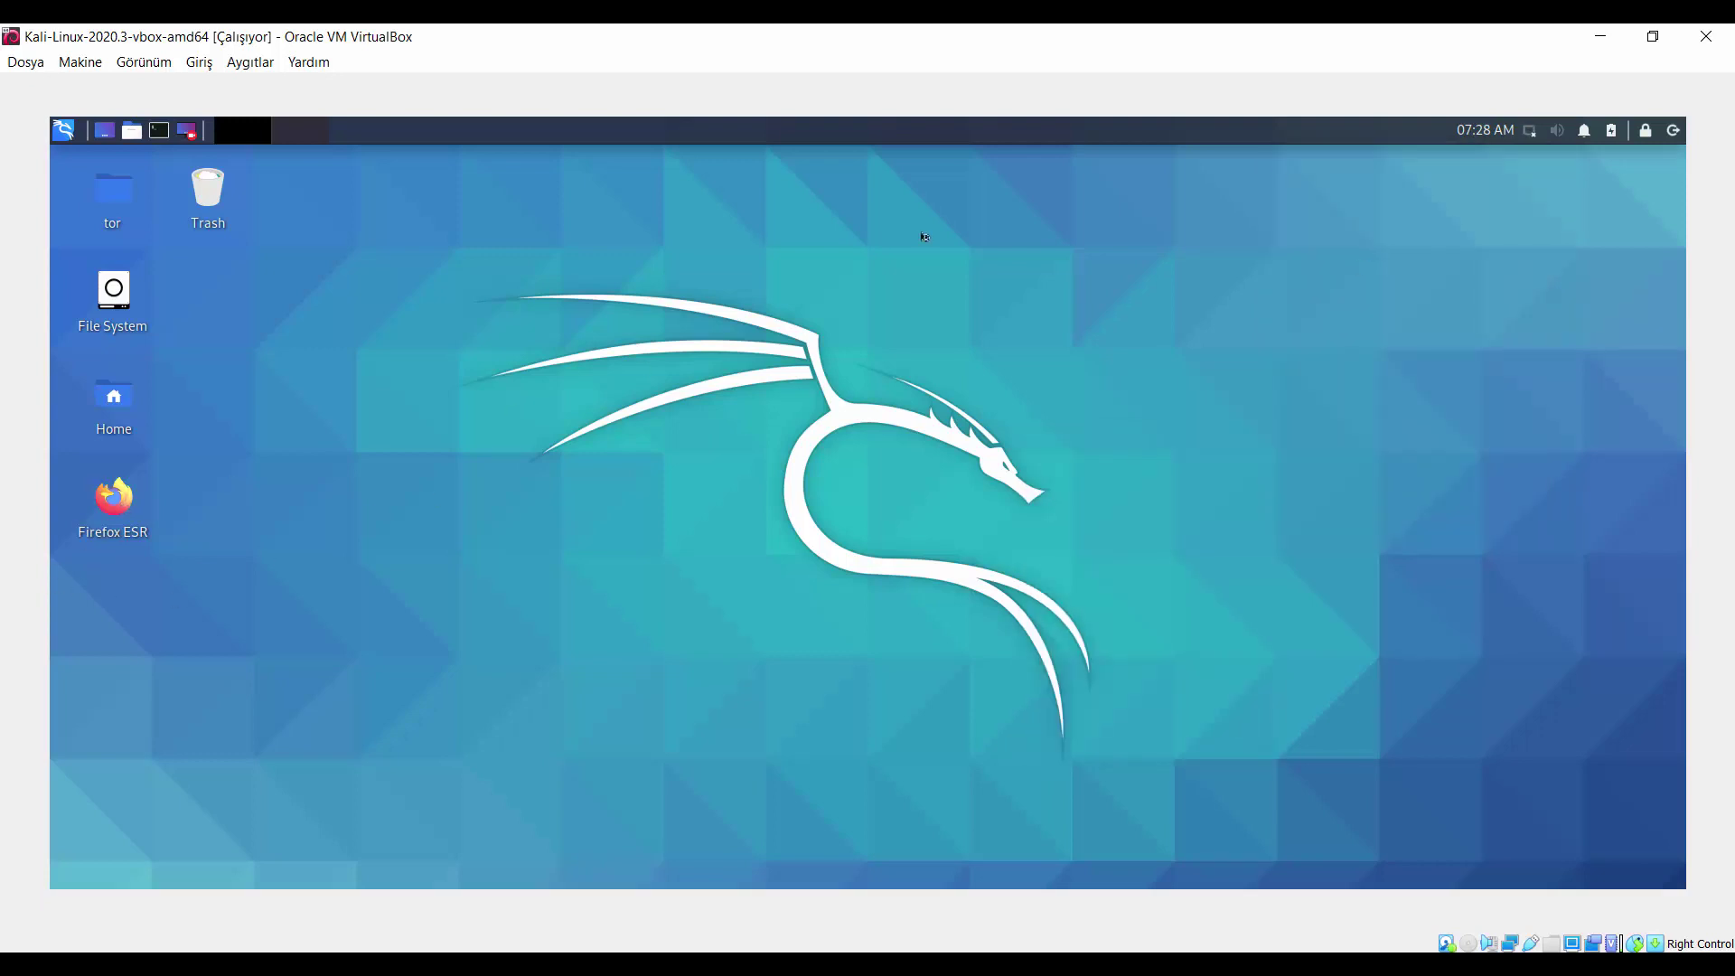
Connect Kali to the SUPERONLINE_WiFi_2838 wireless network, pasting the Wi-Fi password kept in ağt.txt's network note
click(1529, 131)
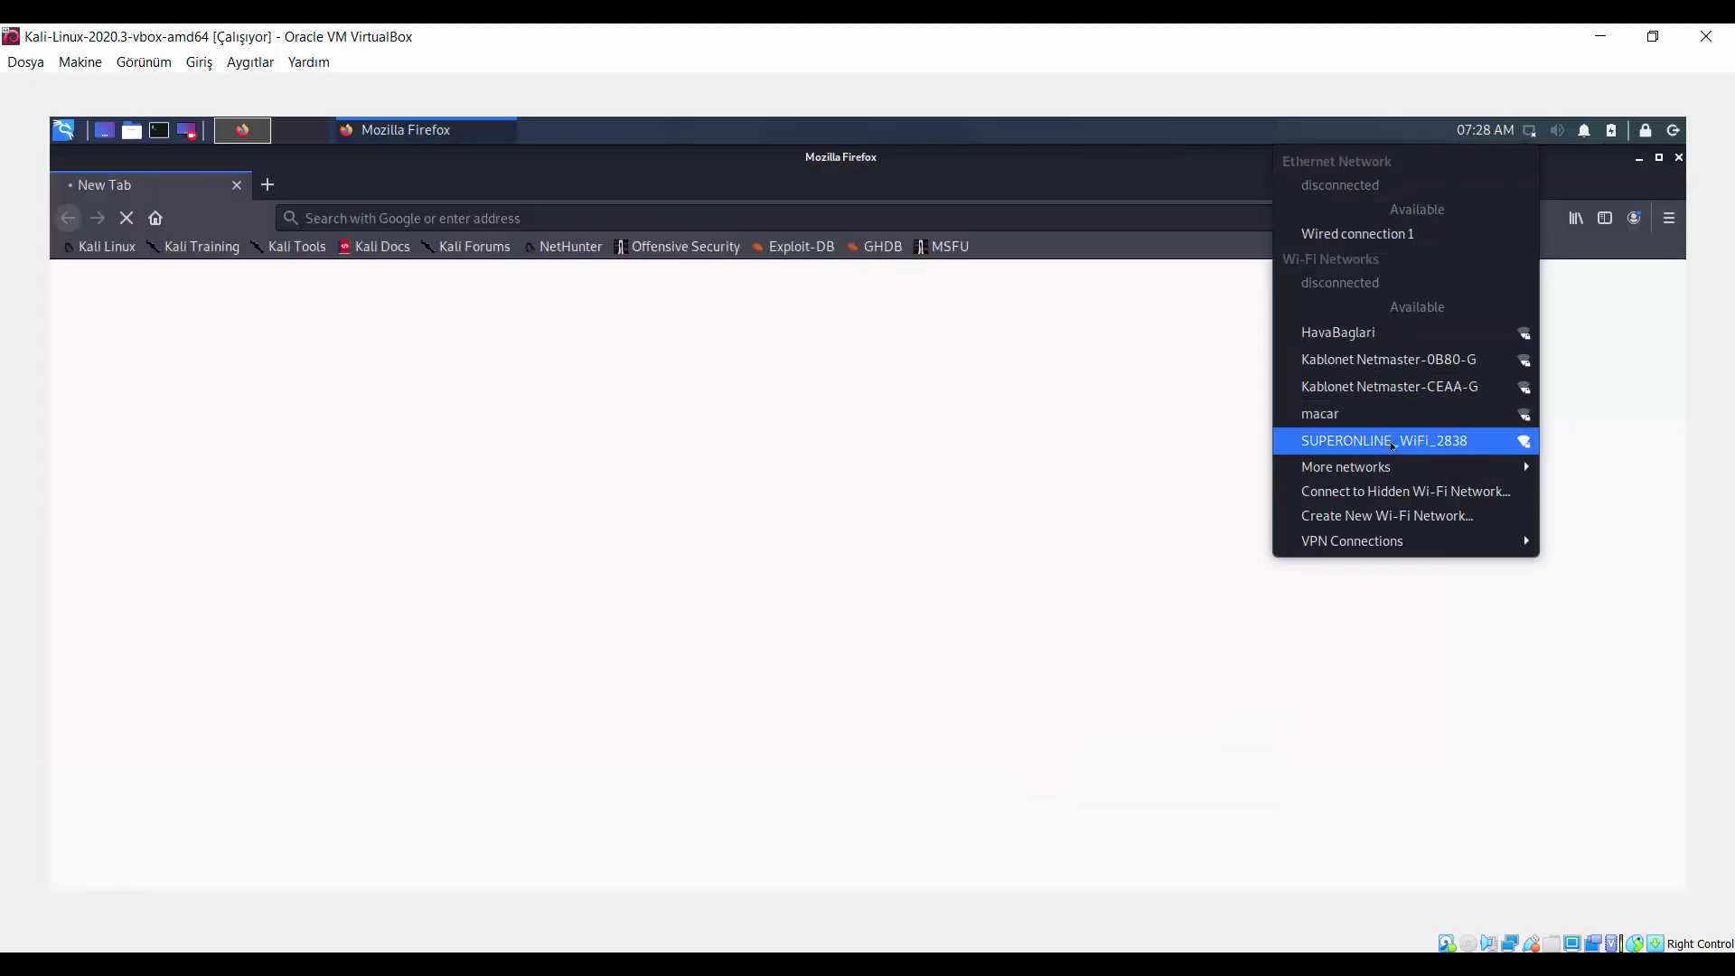
click(1388, 440)
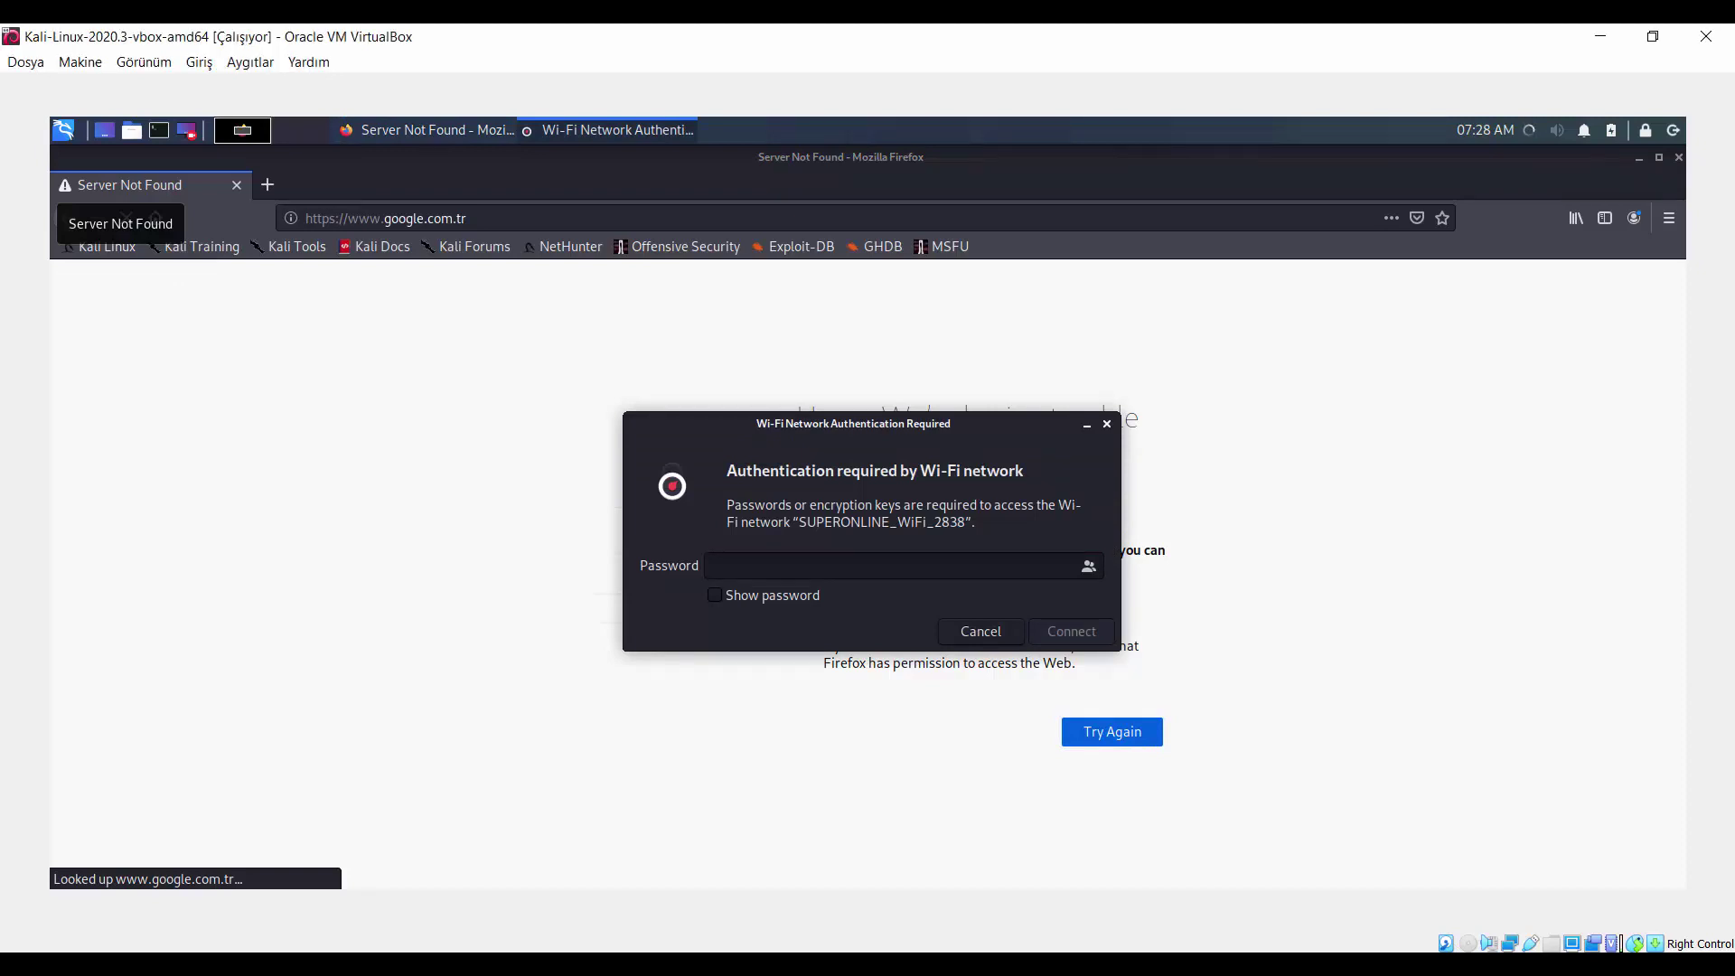
key(alt+Tab)
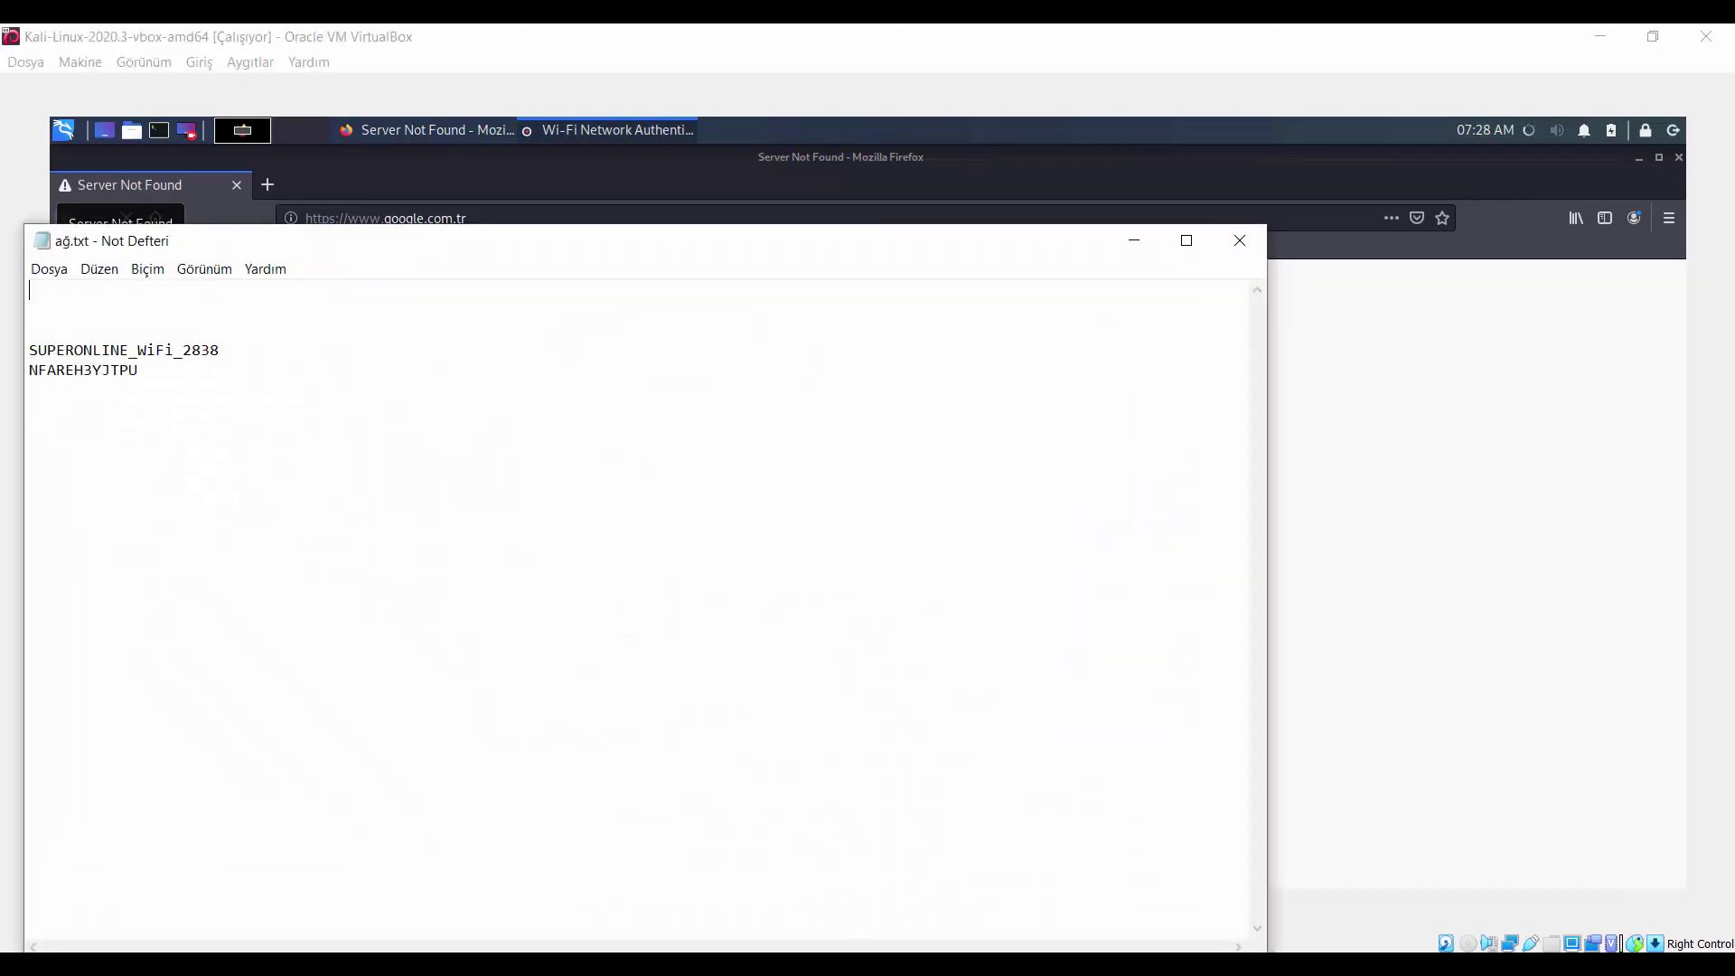
key(alt+Tab)
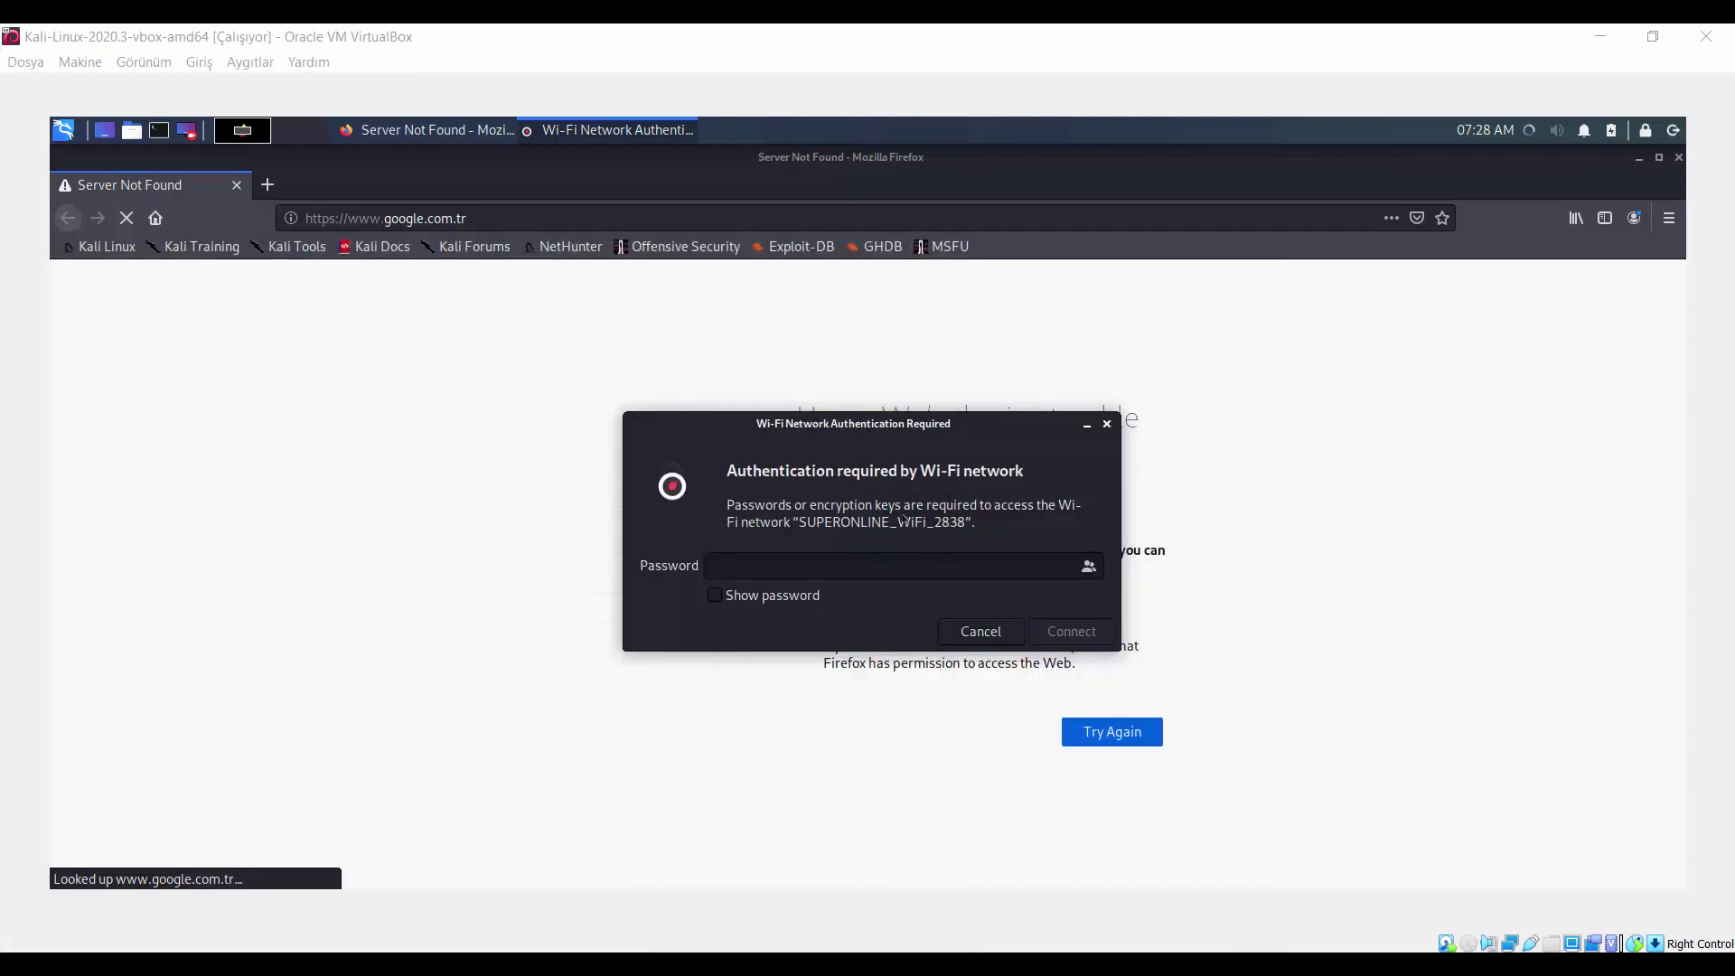
right_click(741, 572)
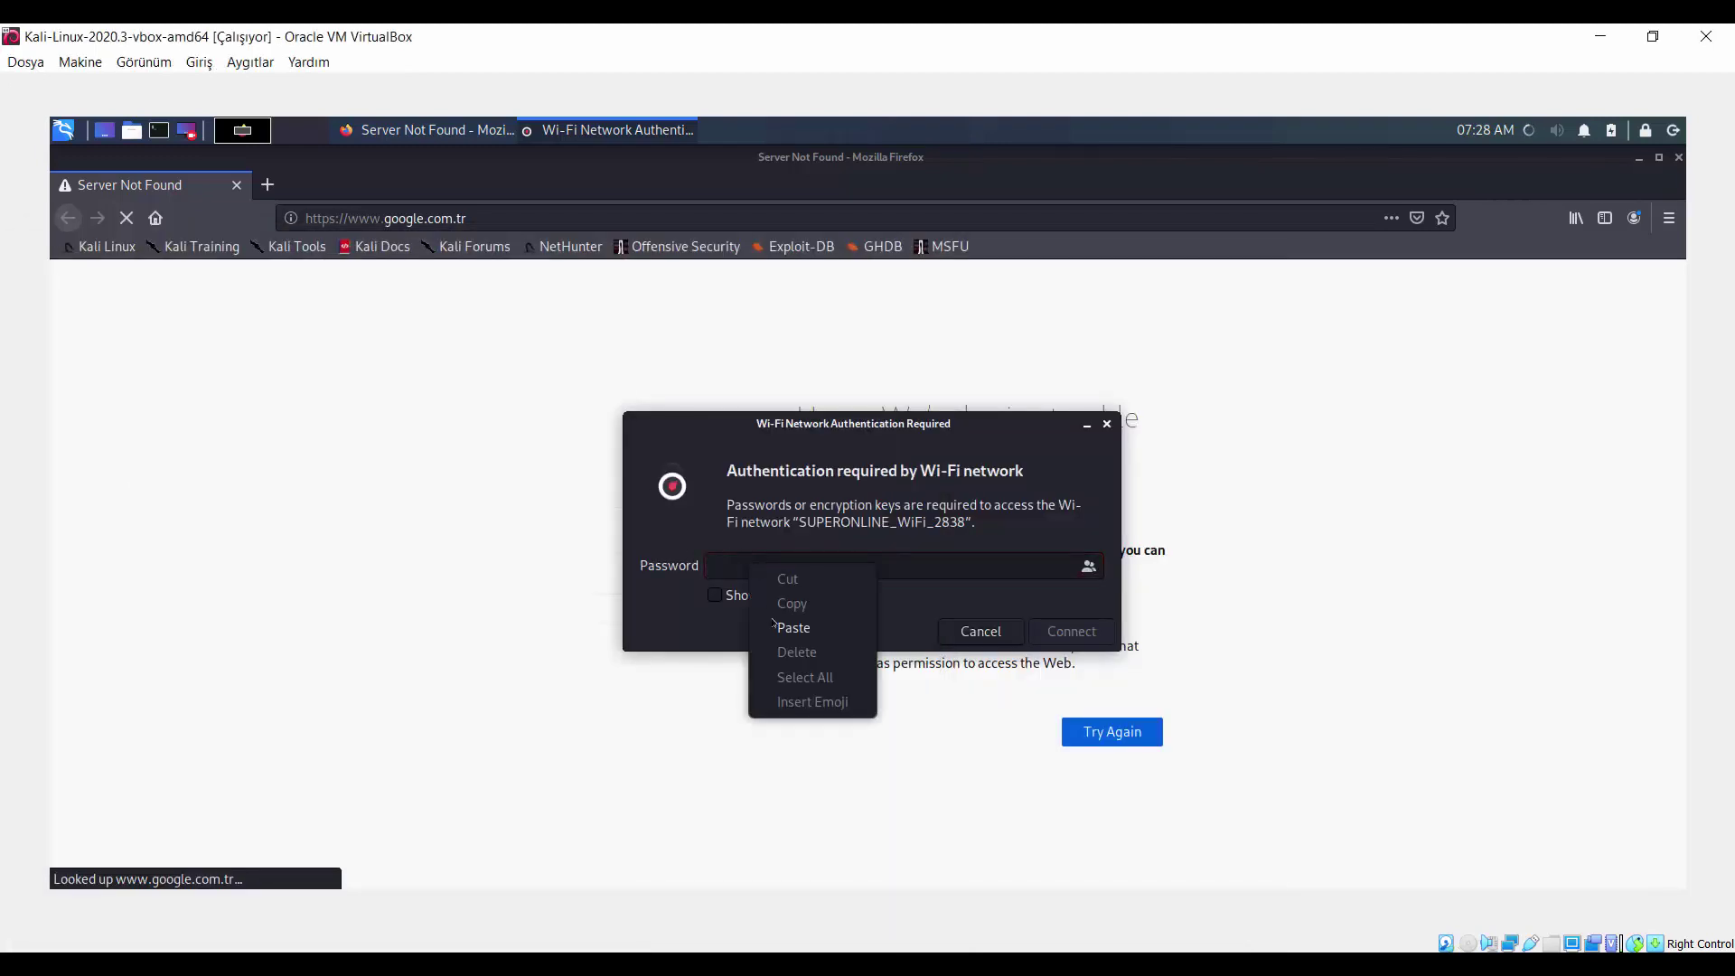
click(775, 627)
key(Return)
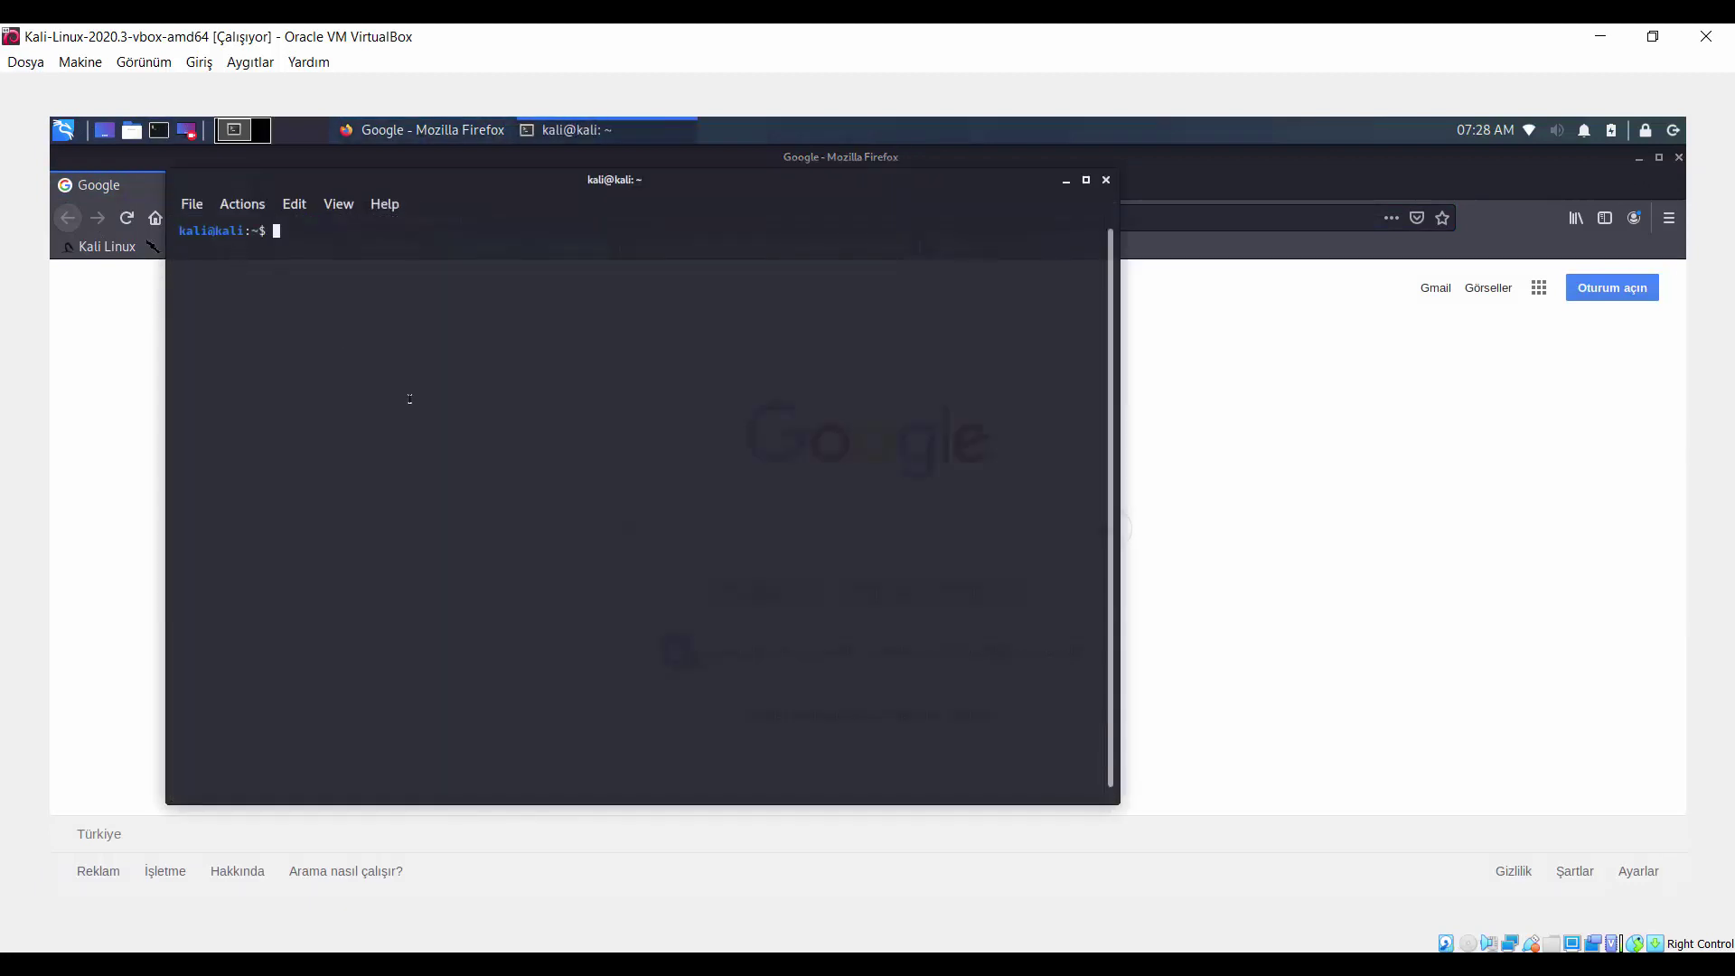
In a terminal, set the keyboard layout with setxkbmap tr and check wlan0's inet address with sudo ifconfig, entering the account password
text(setxkbmap tr)
key(Return)
text(sudo if)
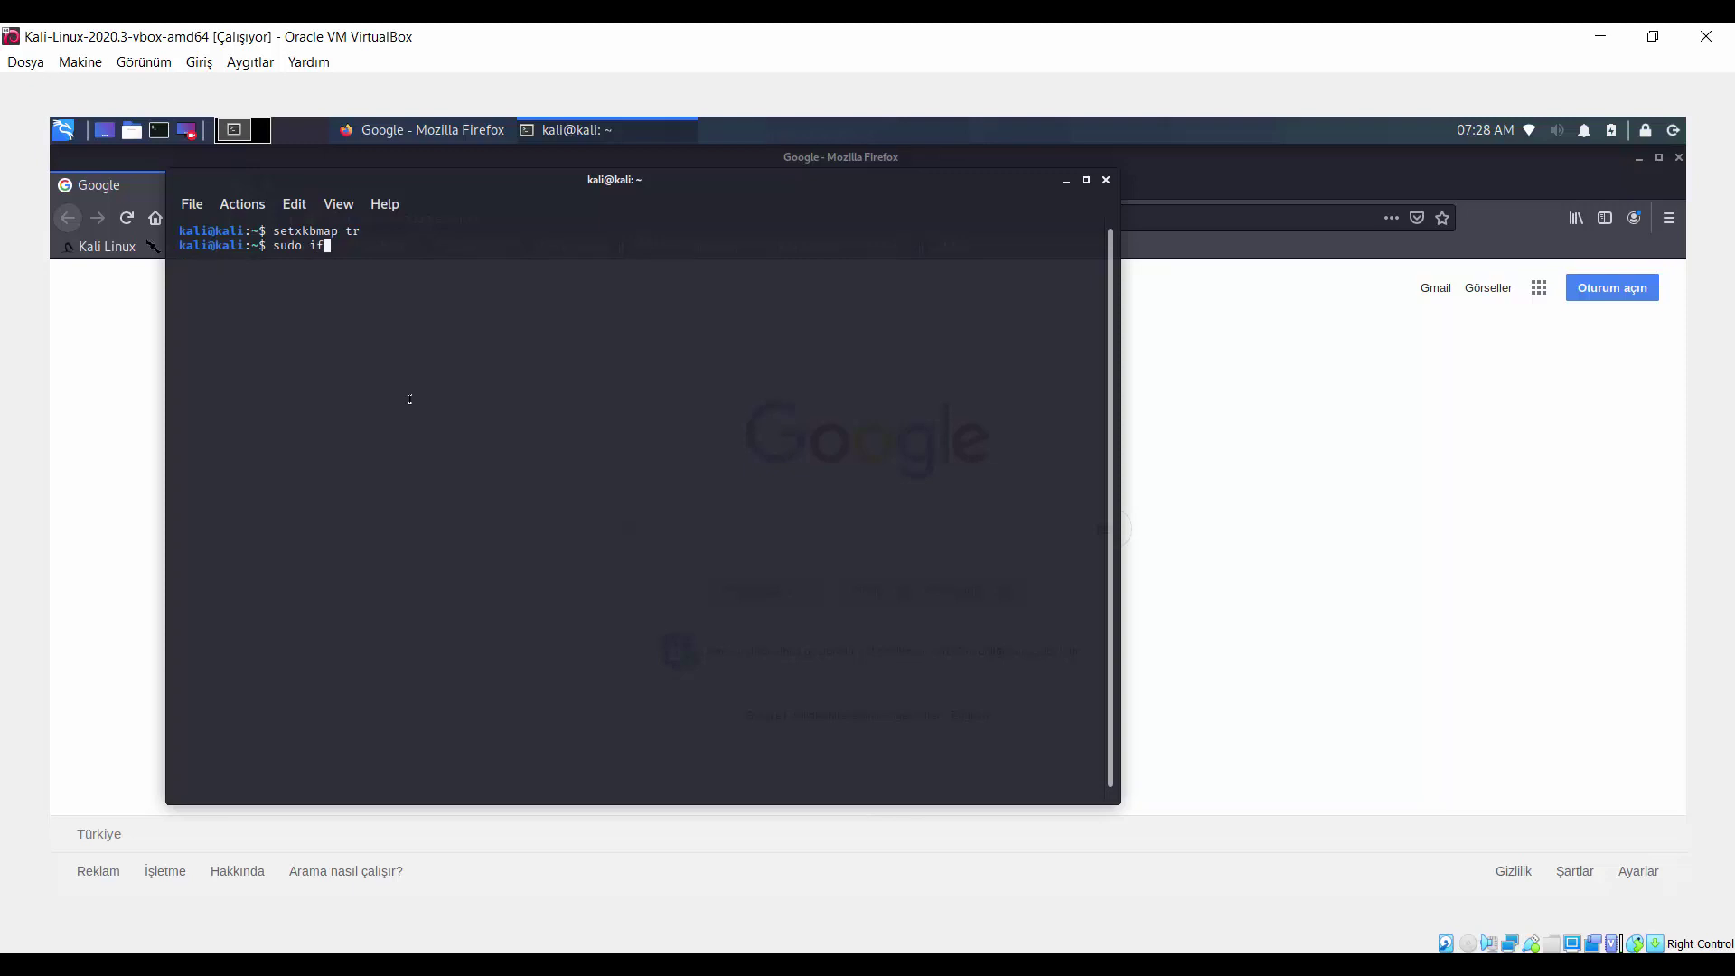
text(config)
key(Return)
key(Return)
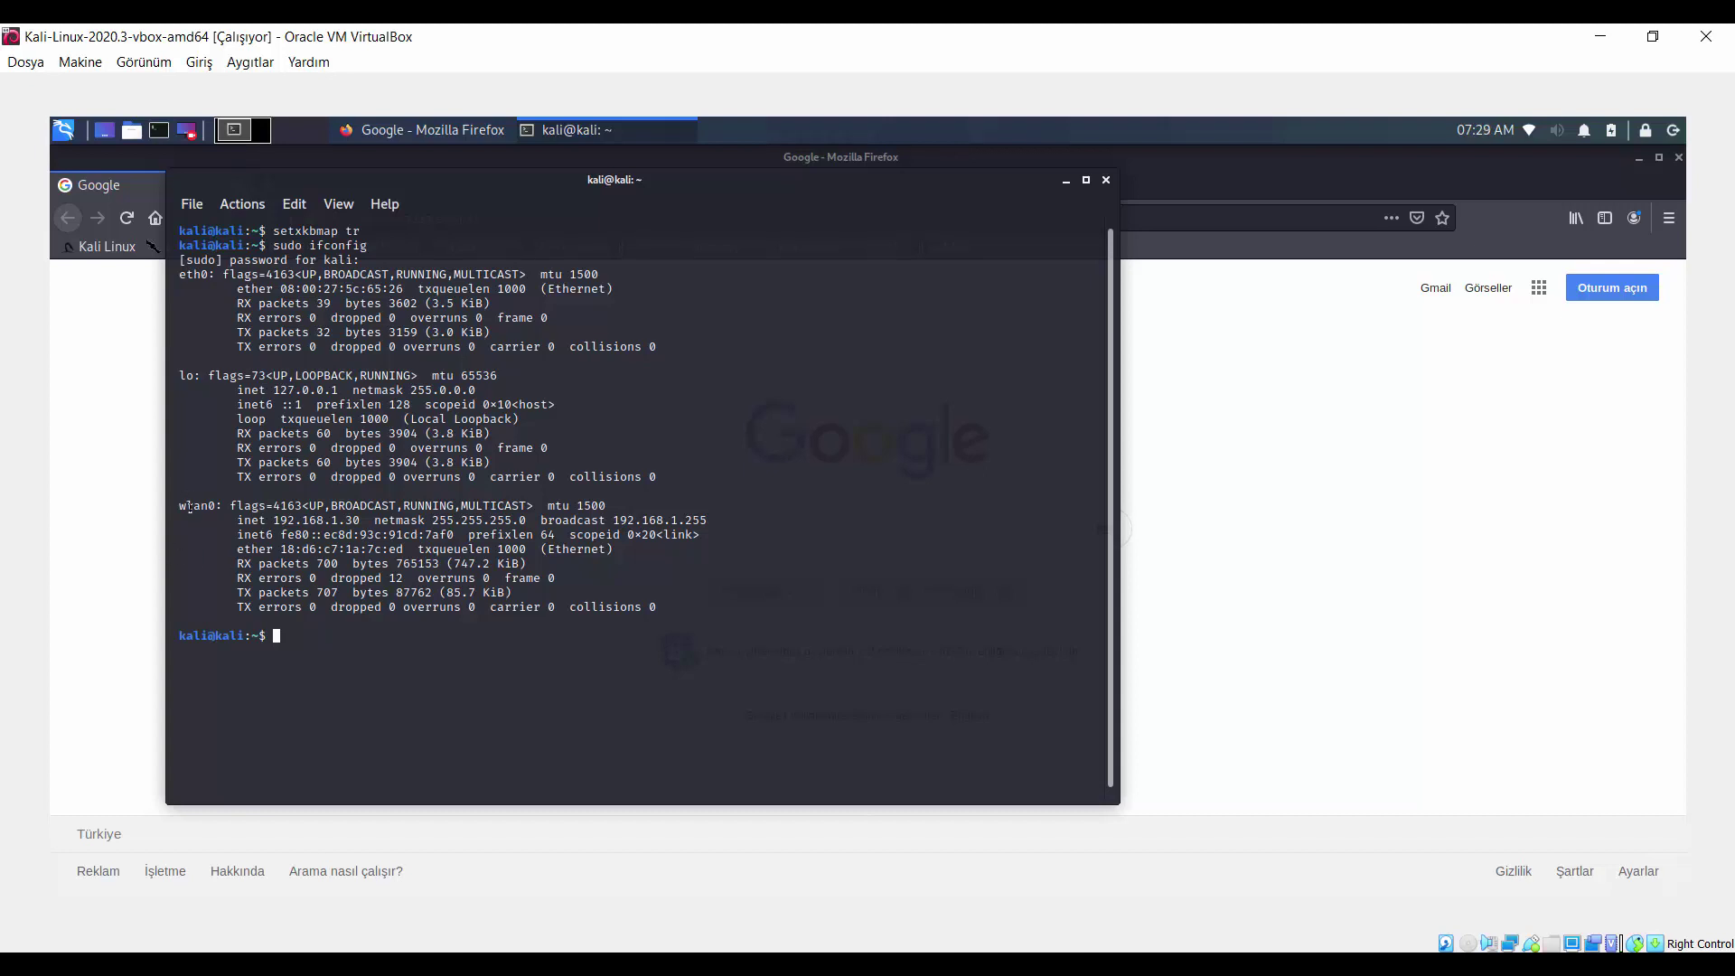
drag(270, 520, 370, 521)
click(346, 531)
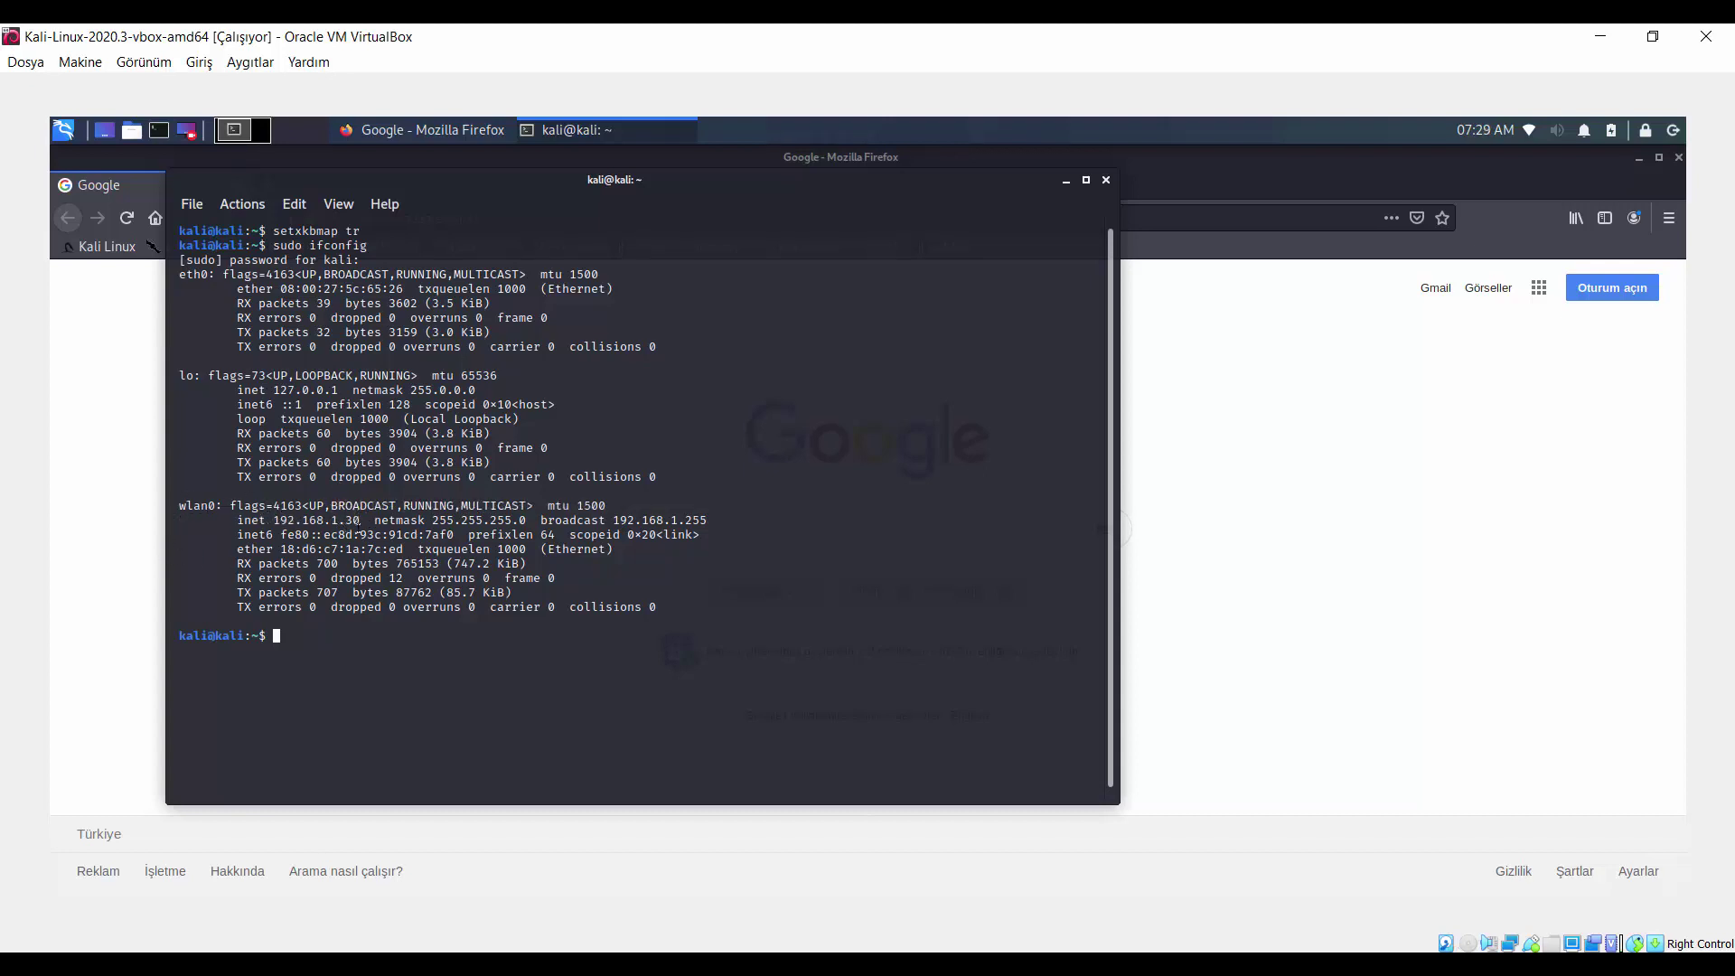